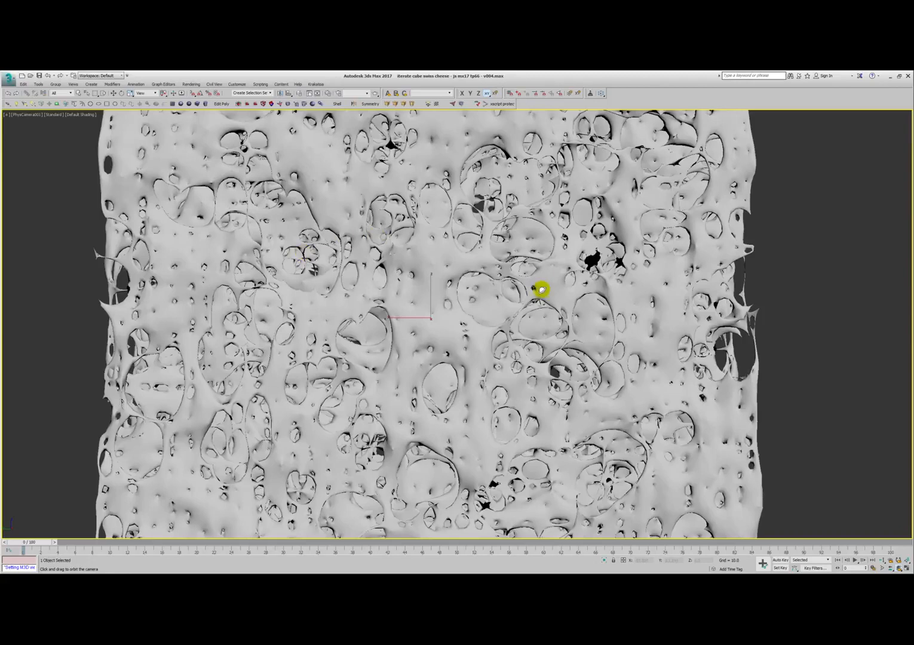
- Disable the Relax modifier on the Swiss cheese mesh and inspect the unsmoothed surface
{"action": "key", "text": "space"}
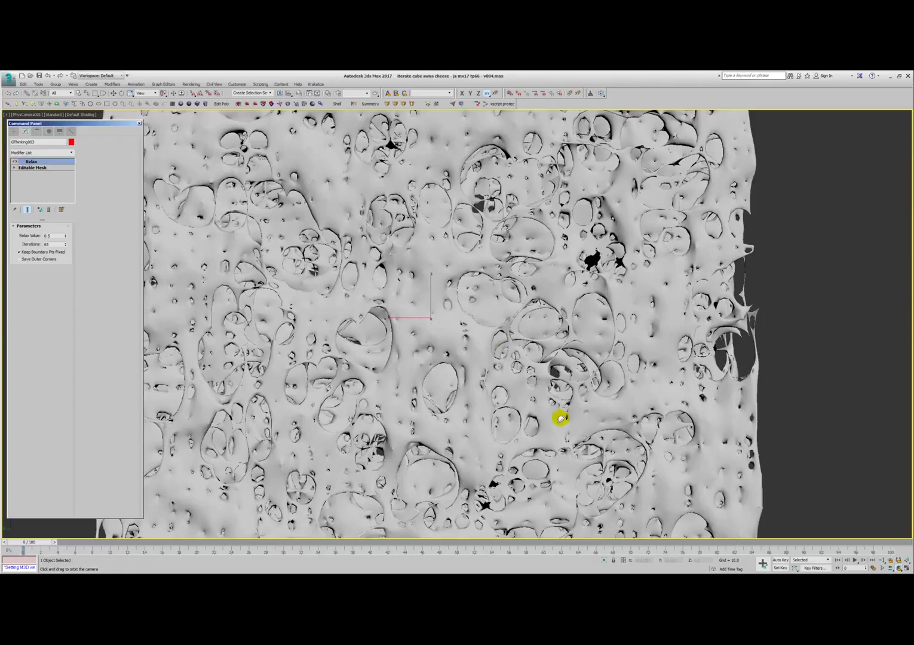
{"action": "left_click", "coordinate": [15, 163]}
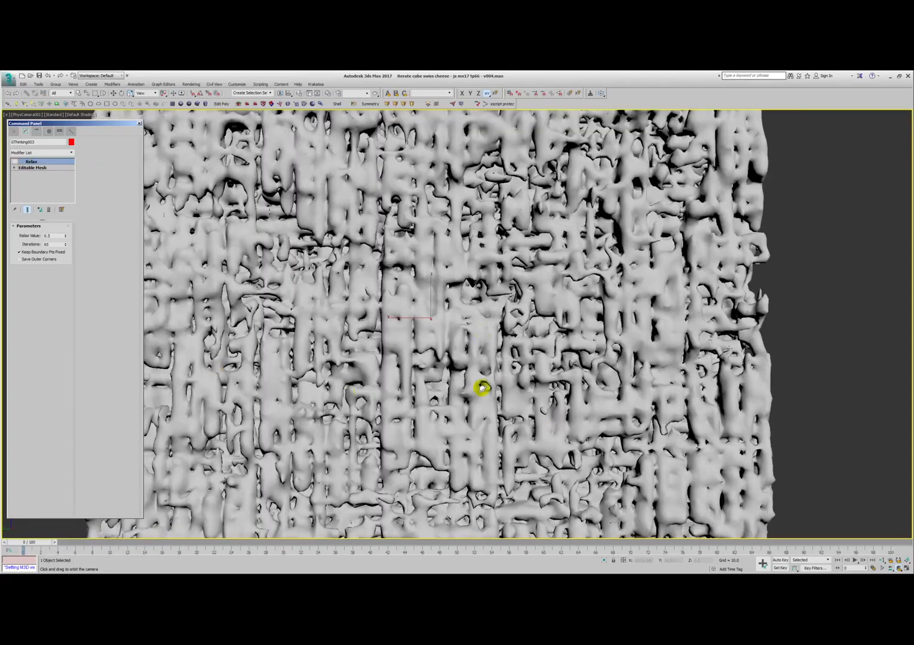
{"action": "scroll", "coordinate": [467, 370], "scroll_direction": "down", "scroll_amount": 1}
{"action": "scroll", "coordinate": [467, 371], "scroll_direction": "down", "scroll_amount": 2}
{"action": "middle_click_drag", "start_coordinate": [467, 370], "coordinate": [473, 379], "text": "alt"}
{"action": "key", "text": "ctrl+z"}
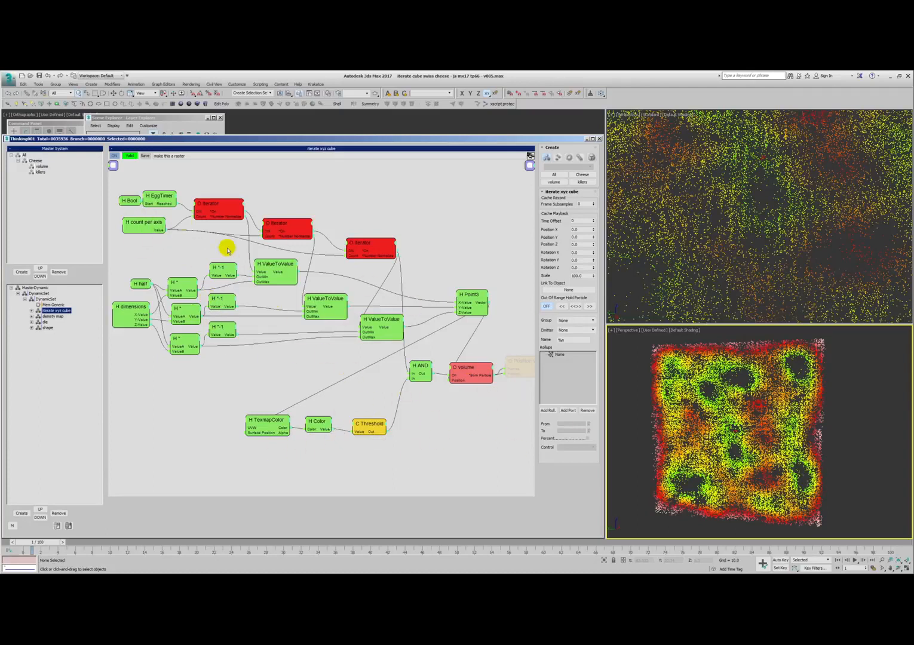
- Examine the settings of the TexmapColor, Threshold and volume nodes in the iterate xyz cube dynamic set
{"action": "left_click", "coordinate": [266, 424]}
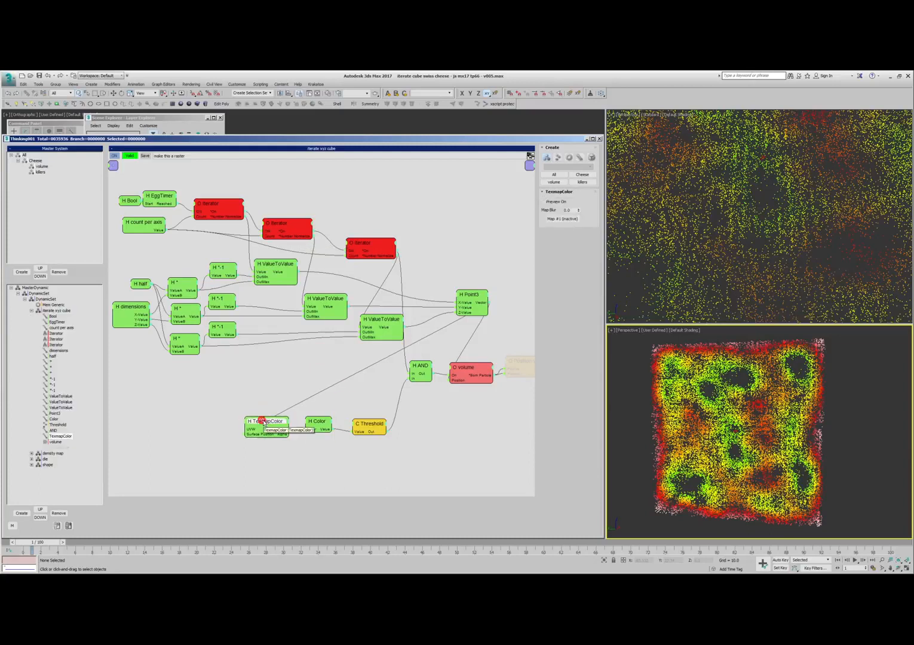
{"action": "left_click_drag", "start_coordinate": [323, 424], "coordinate": [351, 429]}
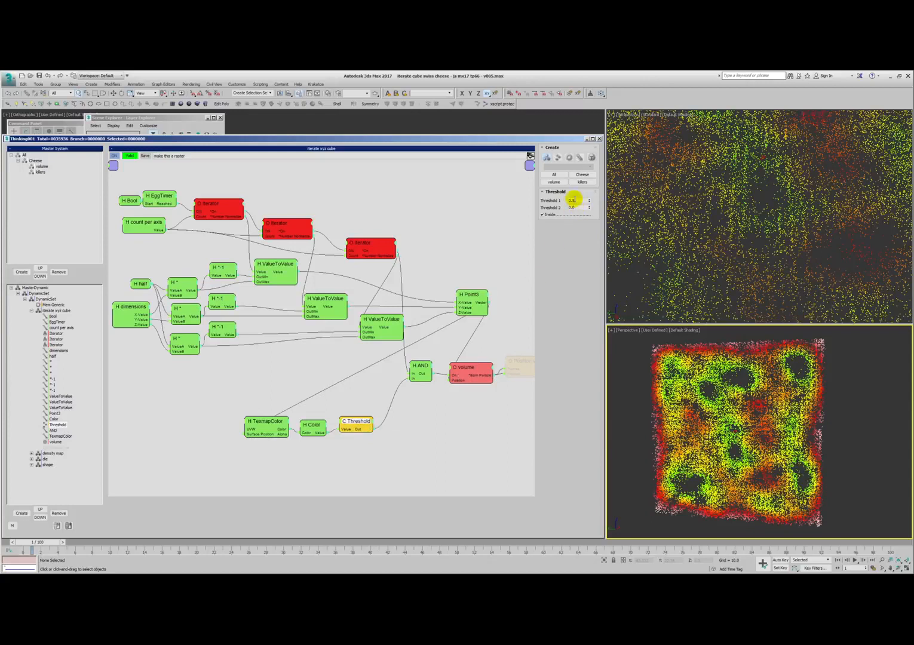
{"action": "left_click_drag", "start_coordinate": [475, 373], "coordinate": [478, 370]}
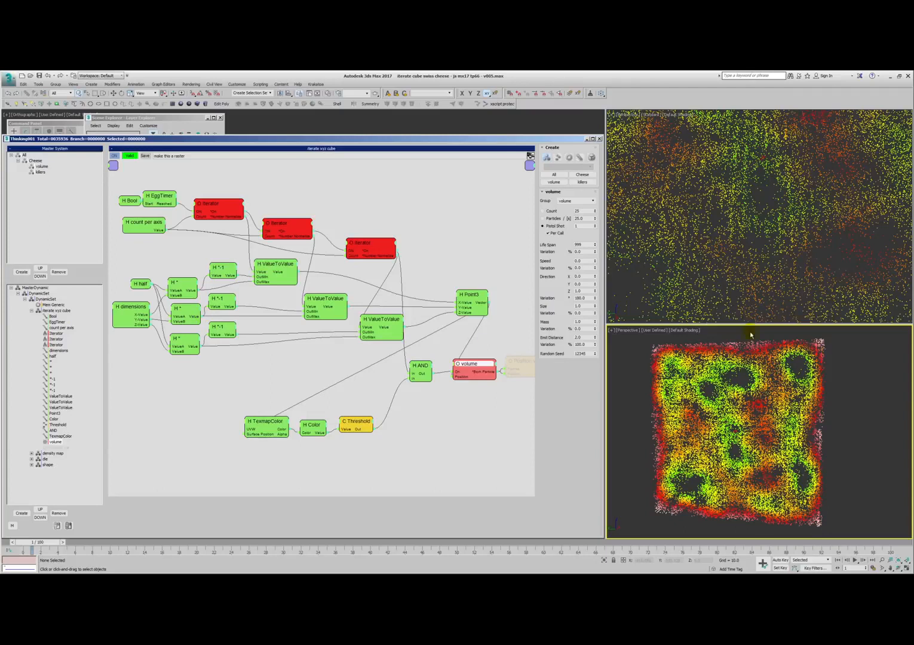
- Open the density map dynamic set, spread out its unused nodes and examine the ViewportColor, PSearch, v2v fade-in and Spectrum Basic settings
{"action": "left_click", "coordinate": [32, 310]}
{"action": "left_click", "coordinate": [52, 316]}
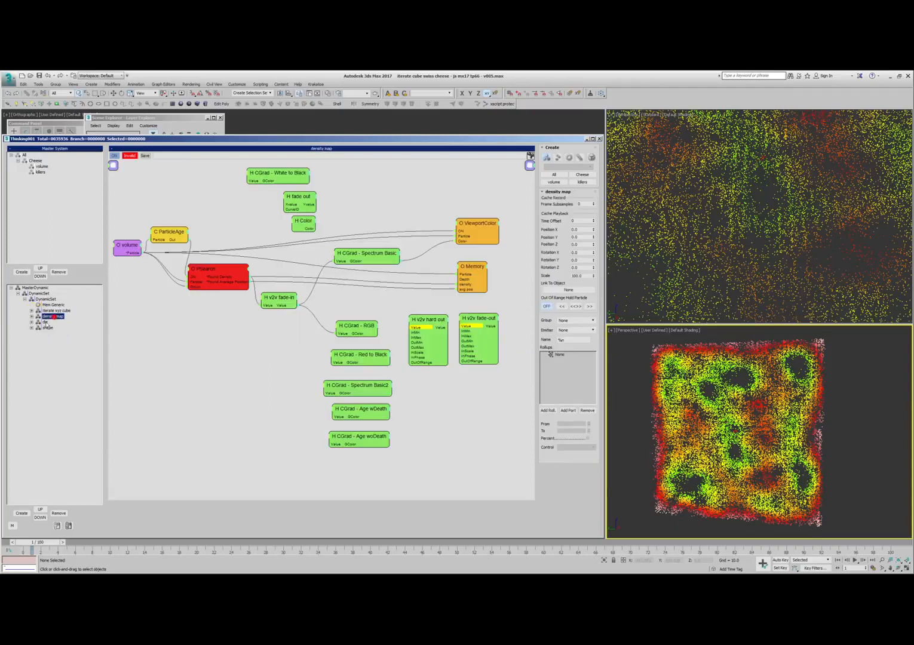
{"action": "left_click_drag", "start_coordinate": [335, 310], "coordinate": [520, 485]}
{"action": "left_click_drag", "start_coordinate": [481, 320], "coordinate": [484, 371]}
{"action": "left_click", "coordinate": [457, 329]}
{"action": "left_click_drag", "start_coordinate": [480, 226], "coordinate": [470, 221]}
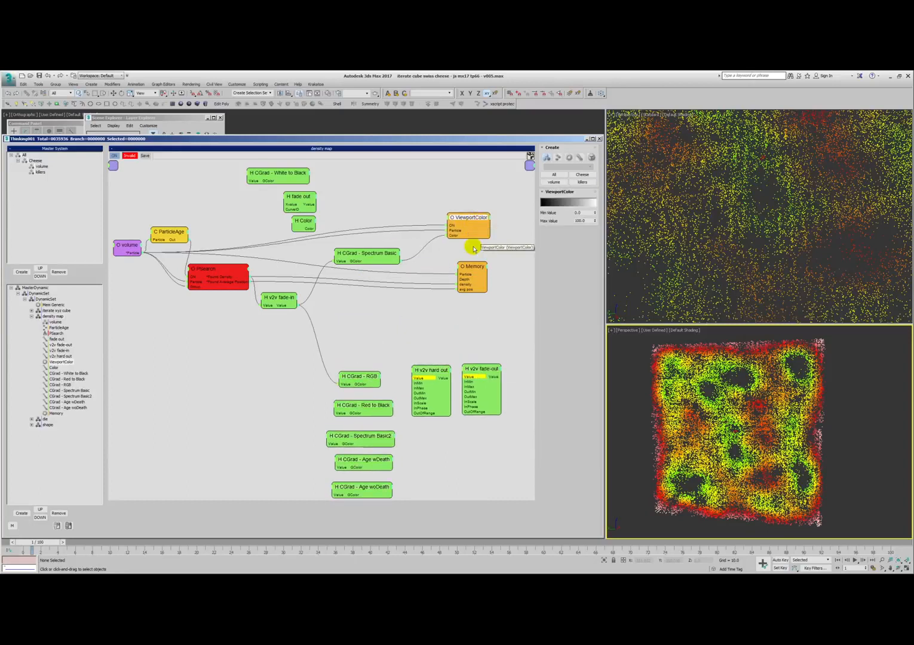
{"action": "left_click", "coordinate": [205, 268]}
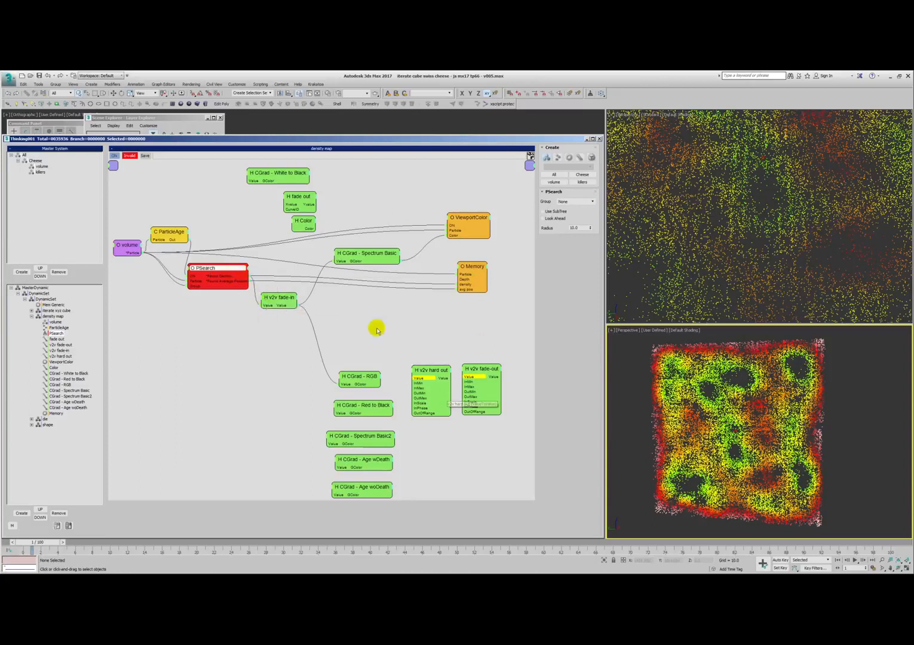
{"action": "left_click", "coordinate": [281, 298]}
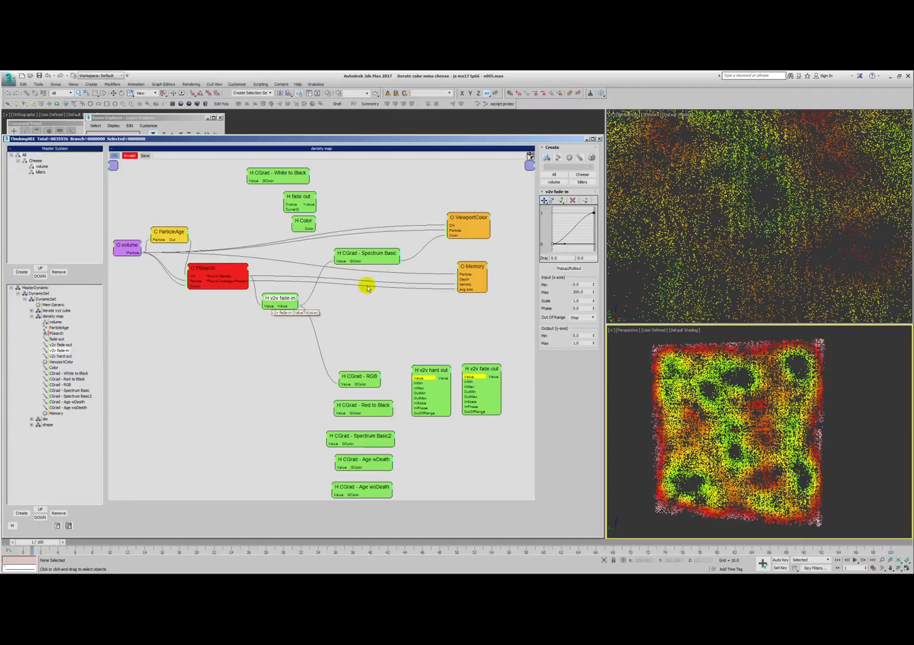
{"action": "left_click_drag", "start_coordinate": [369, 255], "coordinate": [376, 248]}
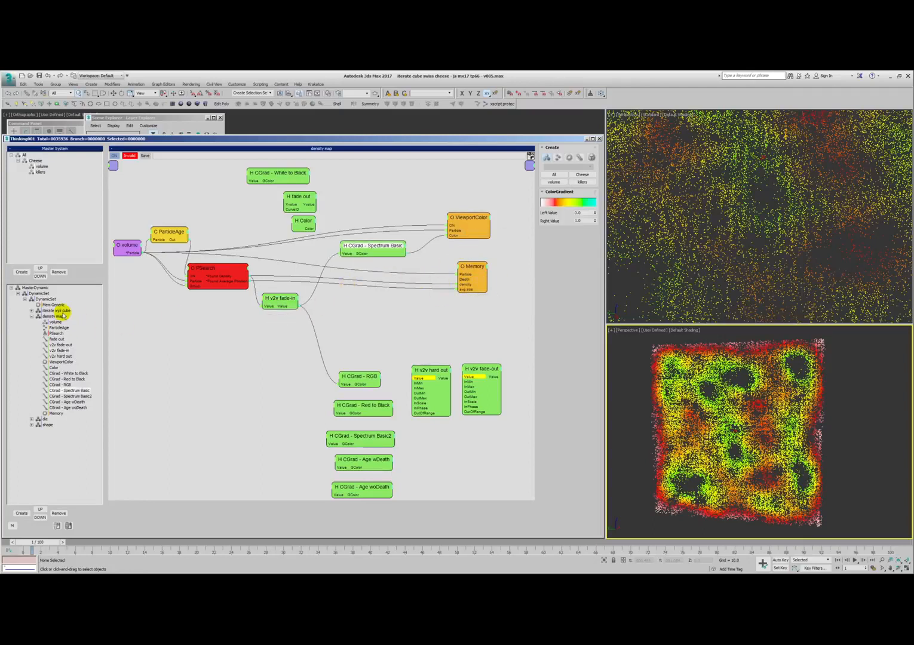
- Open the die dynamic set and examine its Threshold and ParticleDie nodes
{"action": "left_click", "coordinate": [32, 316]}
{"action": "left_click", "coordinate": [45, 322]}
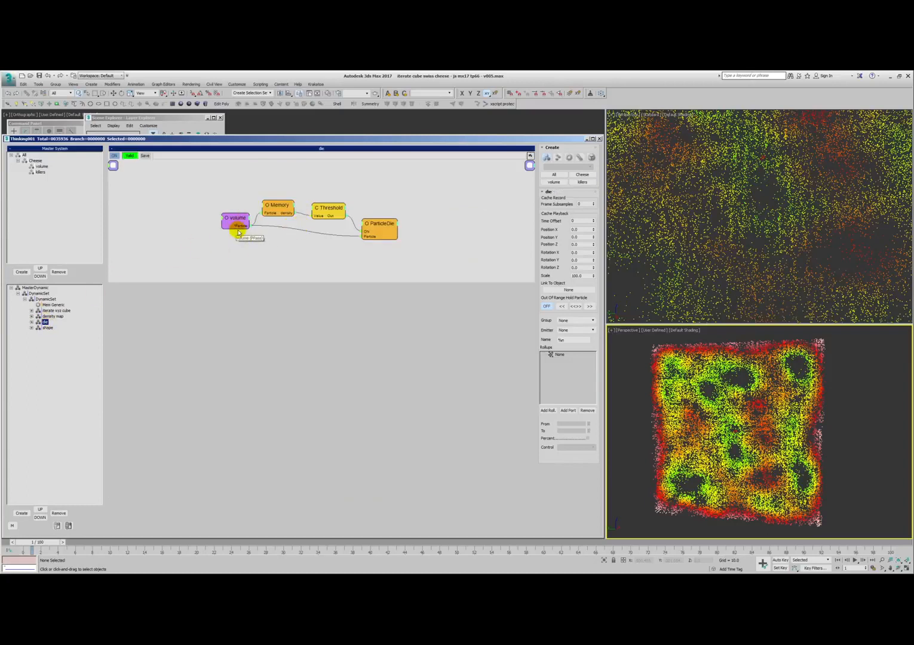
{"action": "left_click_drag", "start_coordinate": [330, 209], "coordinate": [326, 208]}
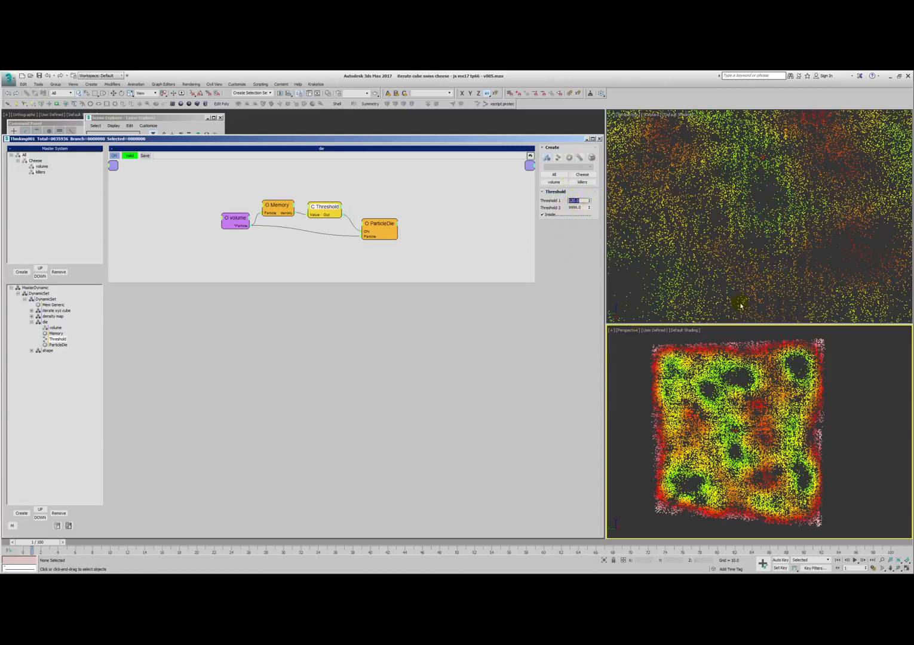
{"action": "left_click_drag", "start_coordinate": [374, 227], "coordinate": [371, 224]}
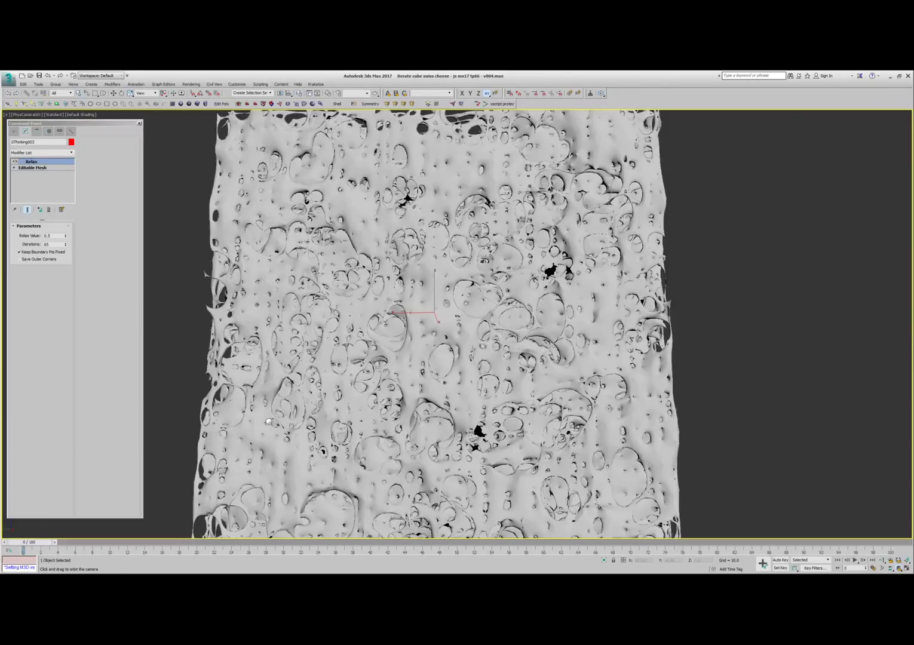
- Reset the scene to an empty, untitled file
{"action": "left_click_drag", "start_coordinate": [778, 392], "coordinate": [791, 394]}
{"action": "key", "text": "alt+f"}
{"action": "key", "text": "r"}
{"action": "left_click", "coordinate": [461, 336]}
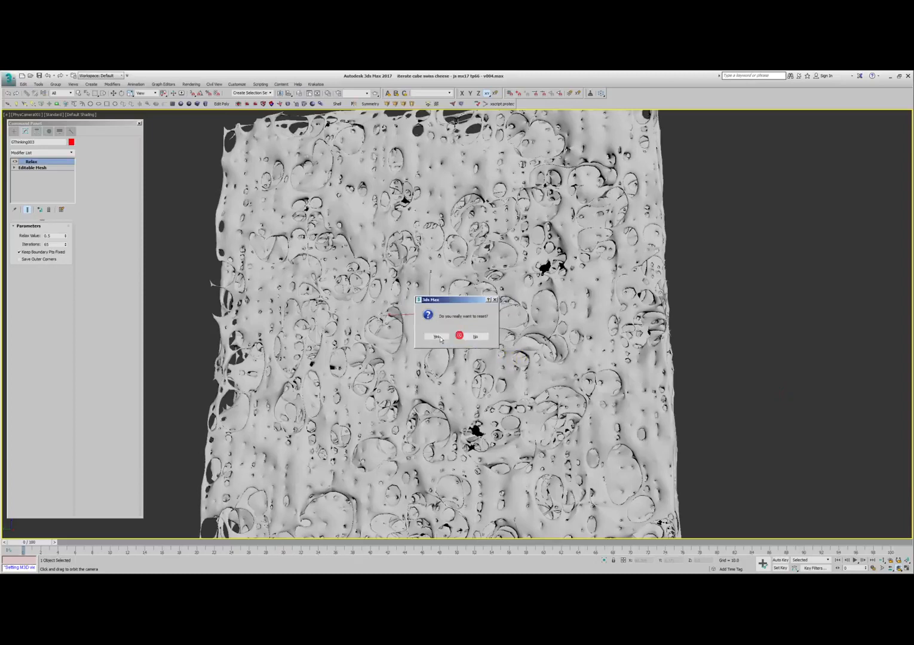
{"action": "left_click", "coordinate": [436, 335]}
- Switch to a three-viewport layout with a tall Top view beside the Front and Perspective views
{"action": "right_click", "coordinate": [571, 397]}
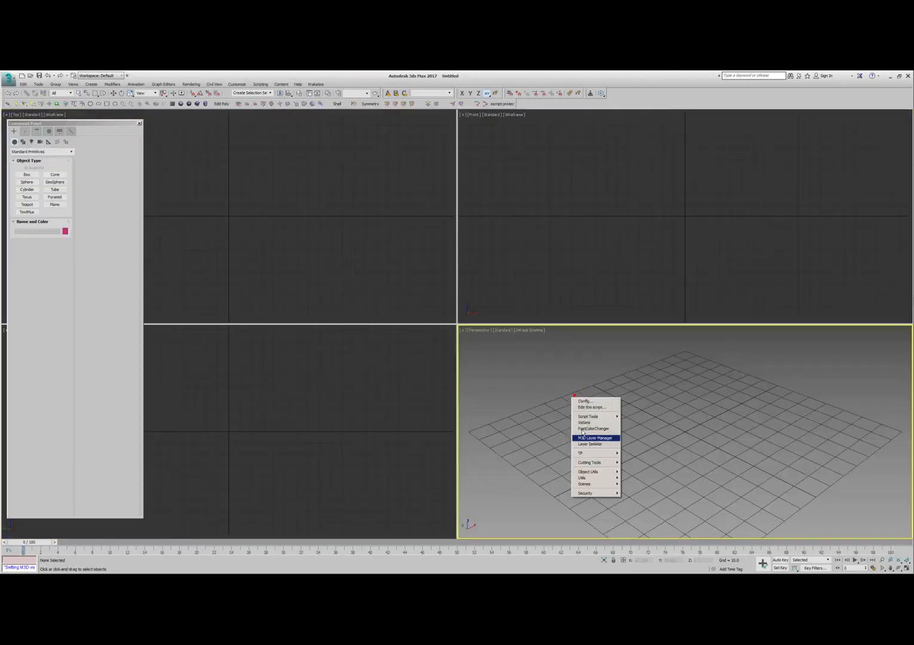
{"action": "left_click", "coordinate": [589, 477]}
{"action": "left_click", "coordinate": [634, 479]}
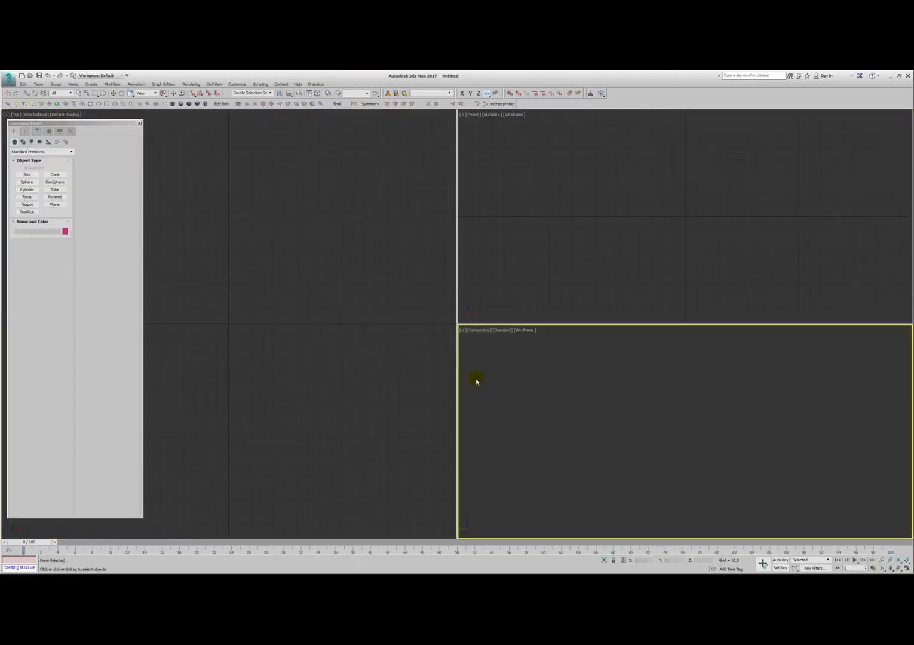
- Create a new Thinking Particles object with the Thinking Control script and open its MasterDynamic settings in the editor
{"action": "right_click", "coordinate": [564, 388]}
{"action": "mouse_move", "coordinate": [578, 449]}
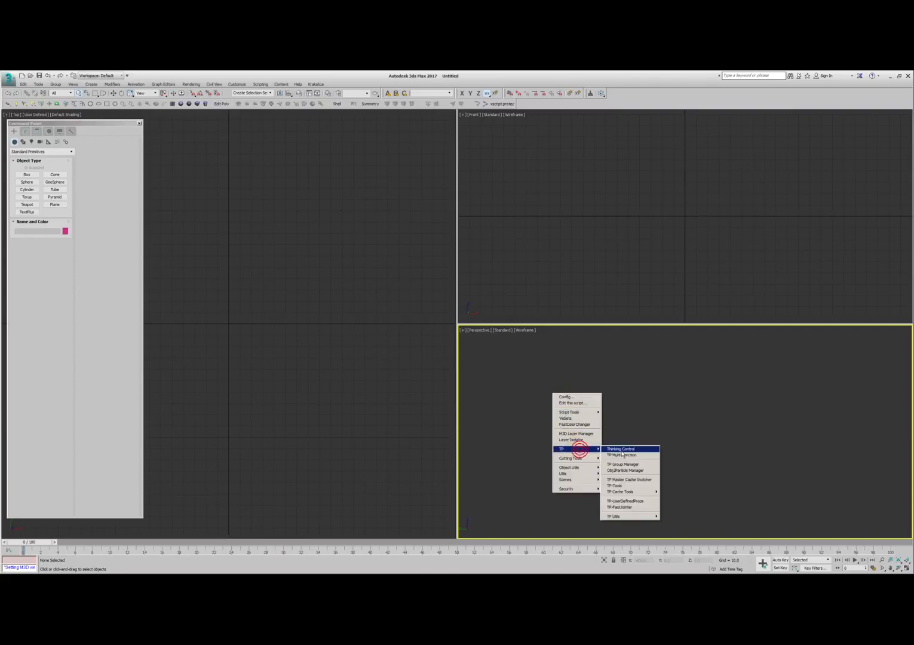
{"action": "left_click", "coordinate": [621, 451]}
{"action": "left_click", "coordinate": [451, 347]}
{"action": "left_click", "coordinate": [584, 387]}
{"action": "left_click", "coordinate": [337, 377]}
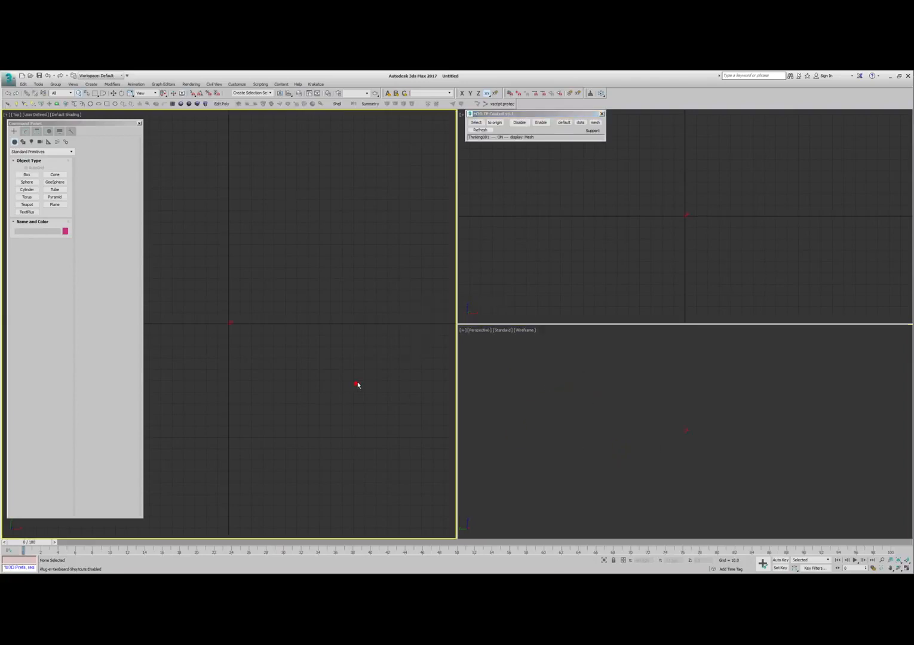
{"action": "left_click", "coordinate": [412, 375]}
{"action": "left_click", "coordinate": [33, 286]}
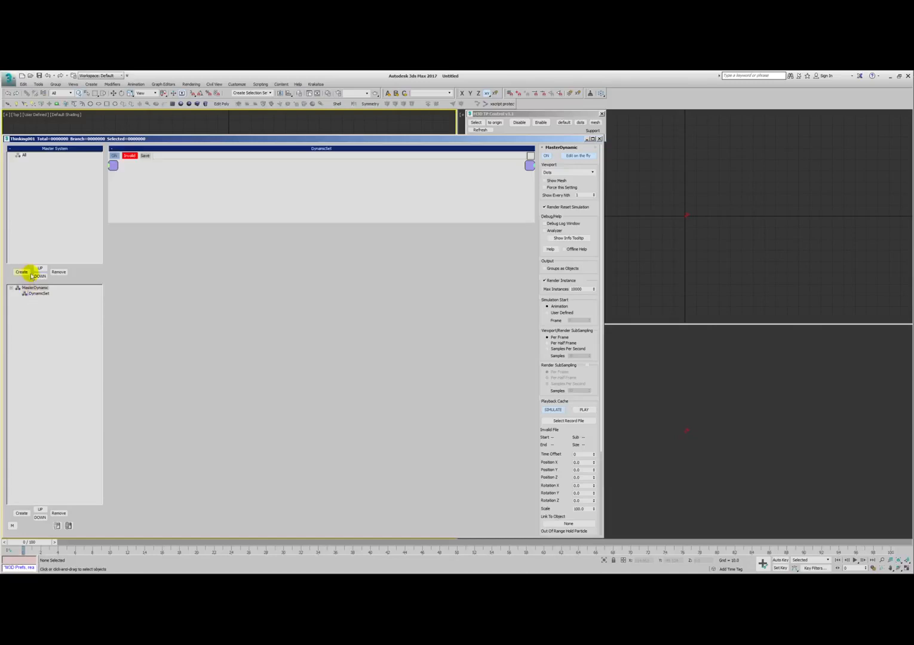
- Add a System group with a child group, and a matching System dynamic set containing a nested dynamic set
{"action": "double_click", "coordinate": [33, 162]}
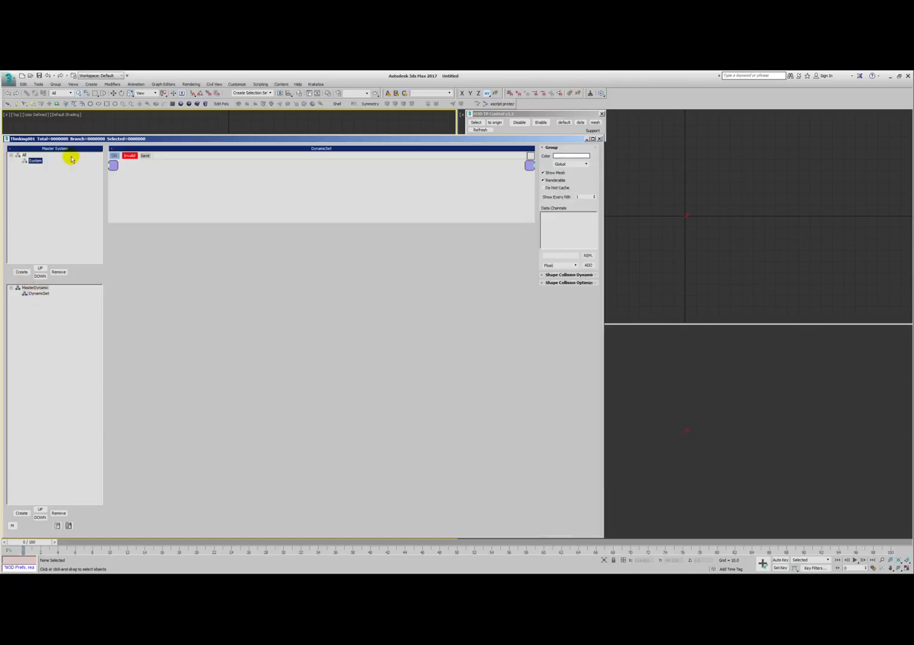
{"action": "left_click", "coordinate": [21, 271]}
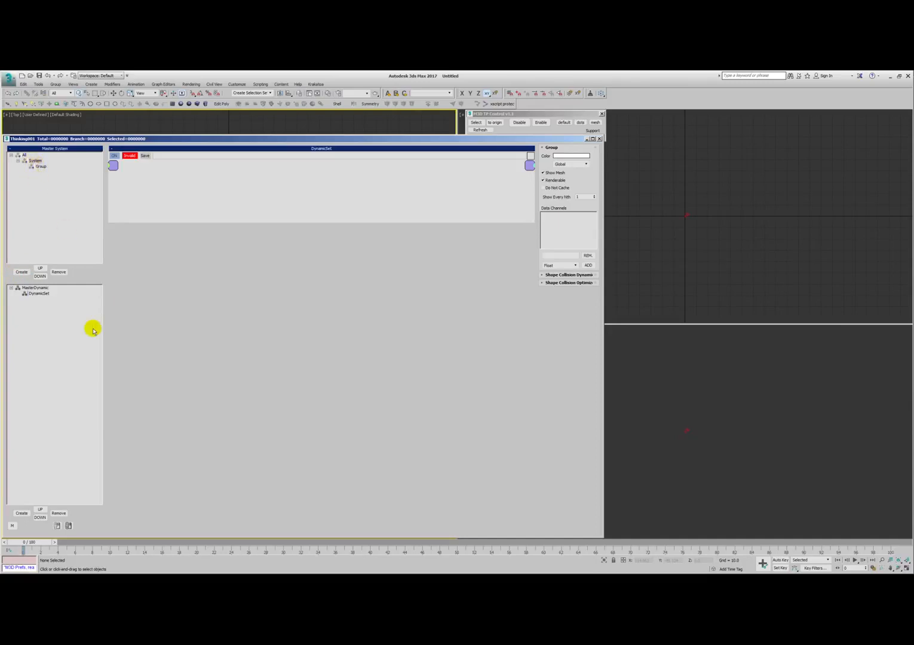
{"action": "left_click", "coordinate": [35, 294]}
{"action": "left_click", "coordinate": [22, 513]}
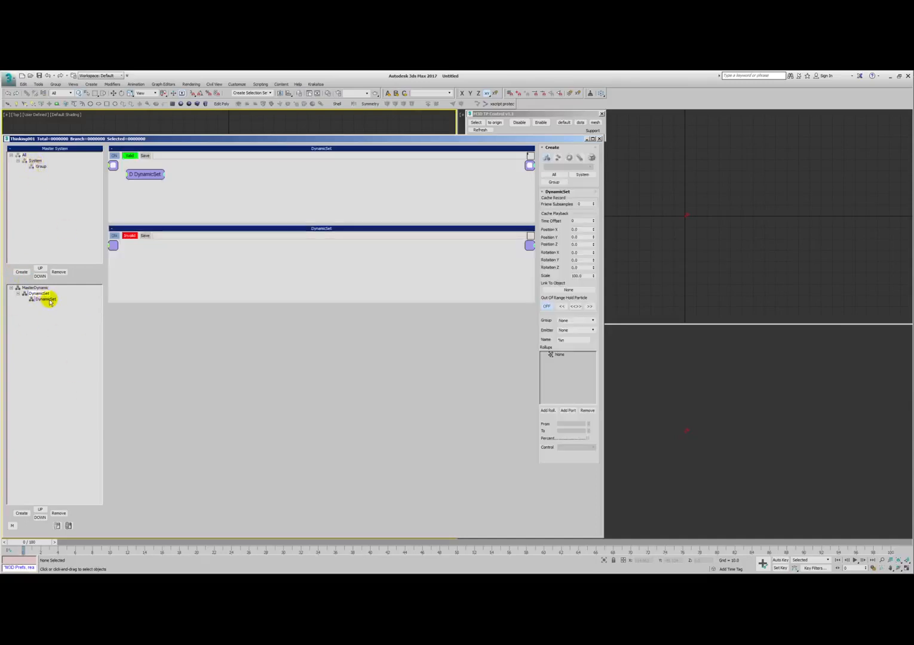
{"action": "left_click", "coordinate": [43, 294]}
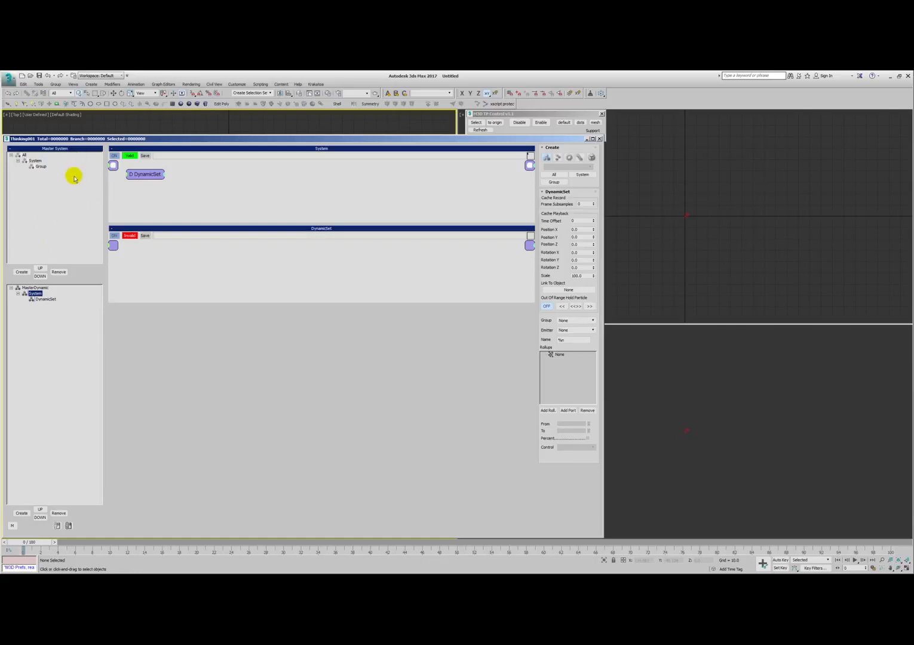
- Rename the child group of System as volume
{"action": "left_click", "coordinate": [35, 161]}
{"action": "left_click", "coordinate": [34, 293]}
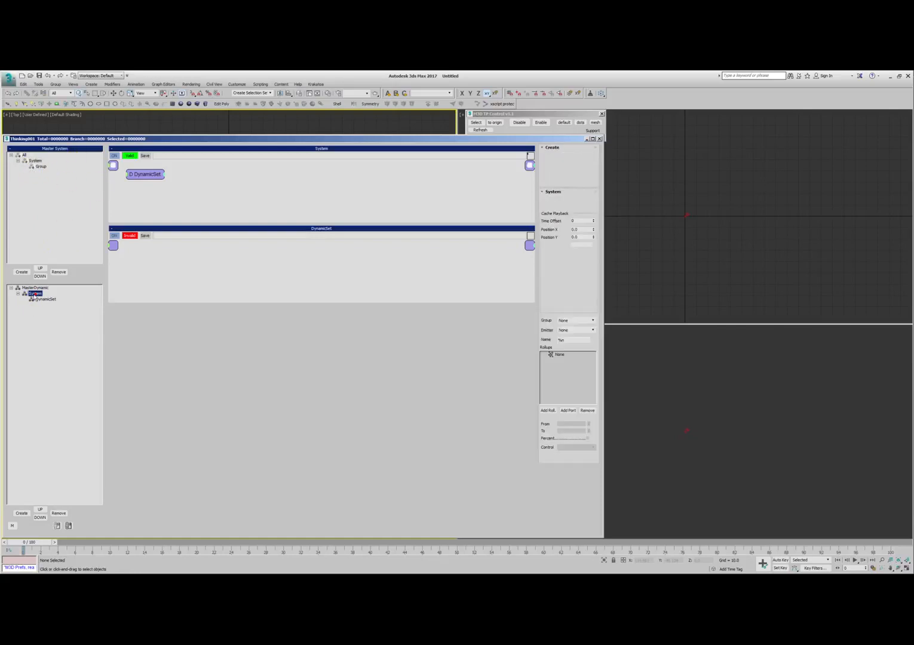
{"action": "left_click", "coordinate": [40, 167]}
{"action": "left_click", "coordinate": [40, 167]}
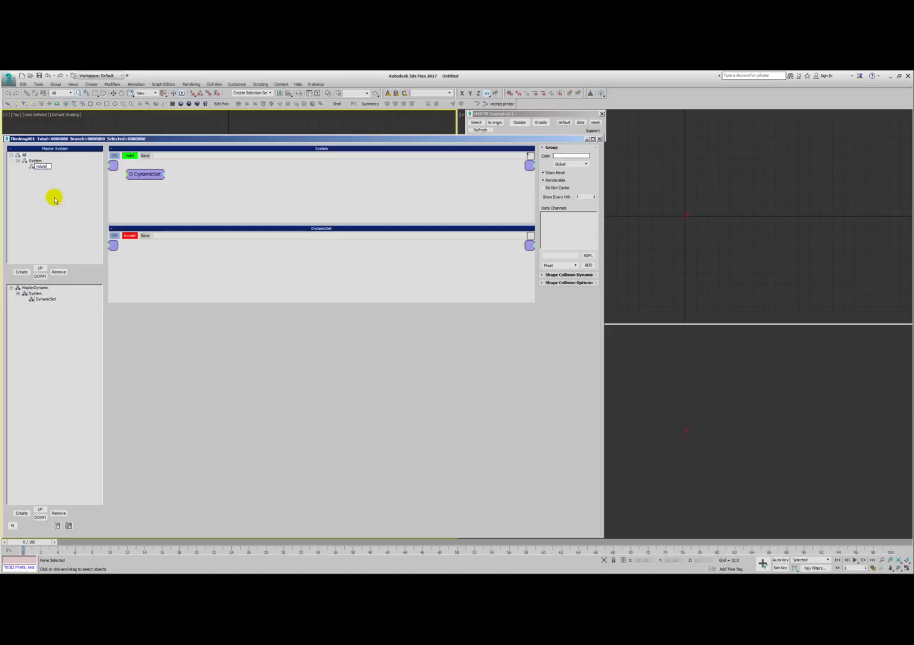
- Open the nested dynamic set and widen the Top viewport so the other views clear the editor window
{"action": "left_click", "coordinate": [37, 299]}
{"action": "mouse_move", "coordinate": [457, 133]}
{"action": "left_mouse_down"}
{"action": "mouse_move", "coordinate": [606, 143]}
{"action": "mouse_move", "coordinate": [607, 126]}
{"action": "left_mouse_up"}
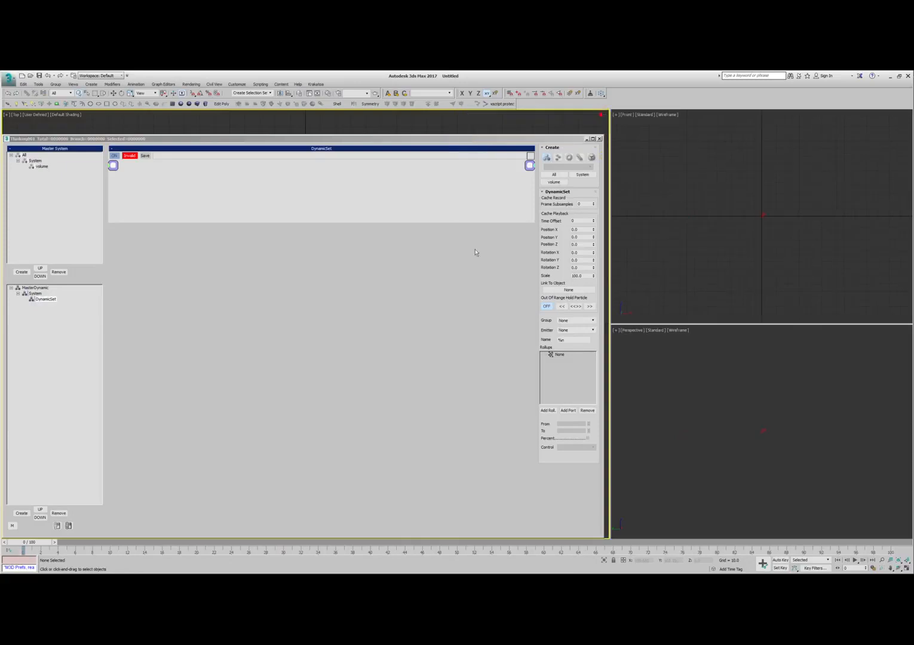
- Add a second dynamic set under System and rename the first one birth xyz
{"action": "left_click", "coordinate": [36, 294]}
{"action": "left_click_drag", "start_coordinate": [44, 300], "coordinate": [36, 293], "text": "shift"}
{"action": "left_click", "coordinate": [39, 299]}
{"action": "left_click", "coordinate": [39, 299]}
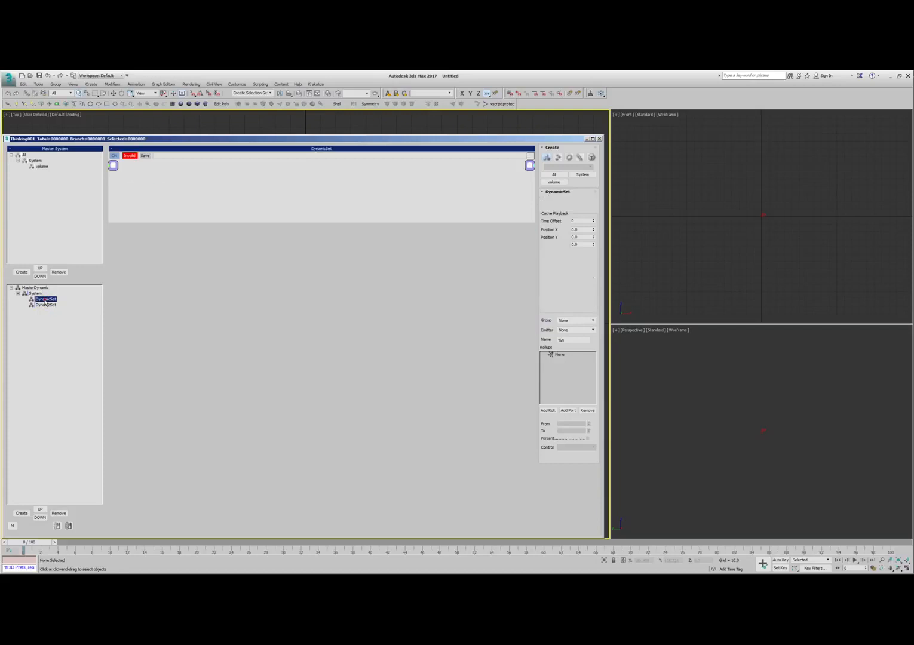
{"action": "type", "text": "birth"}
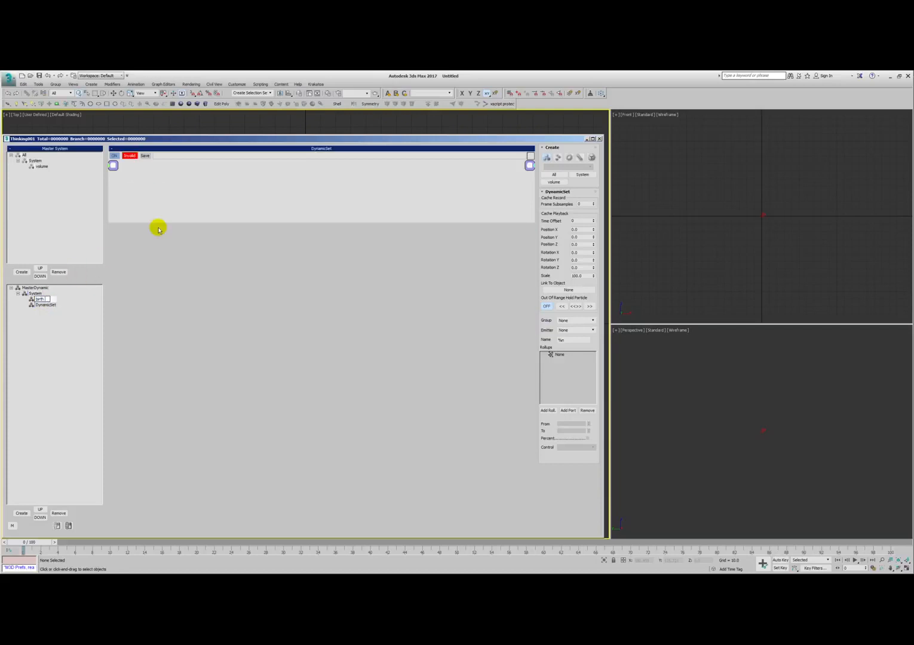
- Enlarge the birth xyz wiring area and tilt the Perspective view to an elevated angle on the origin
{"action": "left_click_drag", "start_coordinate": [231, 220], "coordinate": [224, 491]}
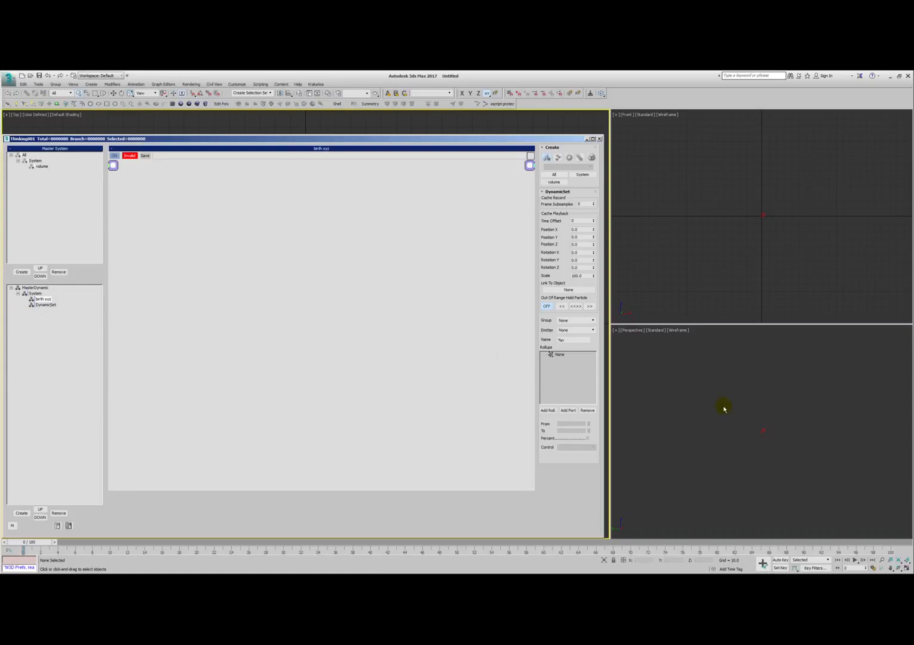
{"action": "middle_click_drag", "start_coordinate": [738, 416], "coordinate": [785, 425], "text": "alt"}
{"action": "middle_click_drag", "start_coordinate": [705, 430], "coordinate": [713, 434], "text": "alt"}
{"action": "middle_click_drag", "start_coordinate": [771, 410], "coordinate": [767, 417]}
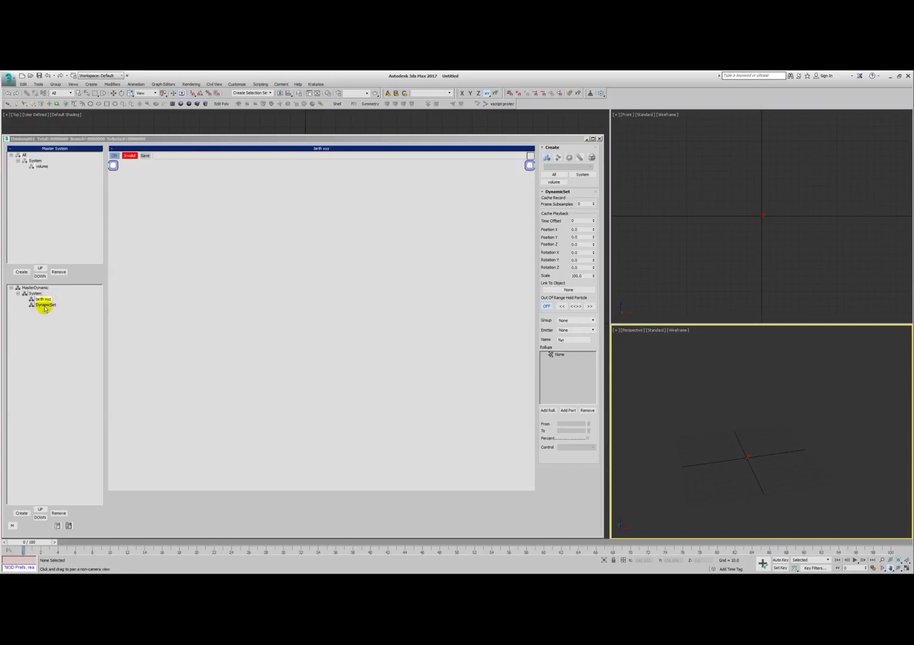
- Add a Point3 math helper to the birth xyz set and rename it dimensions
{"action": "right_click", "coordinate": [167, 231]}
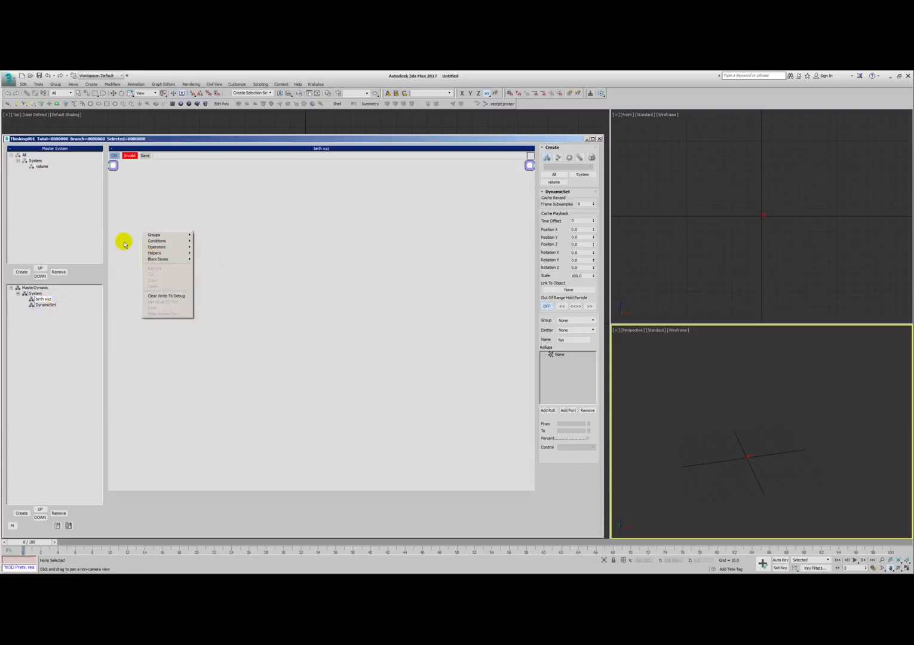
{"action": "mouse_move", "coordinate": [163, 255]}
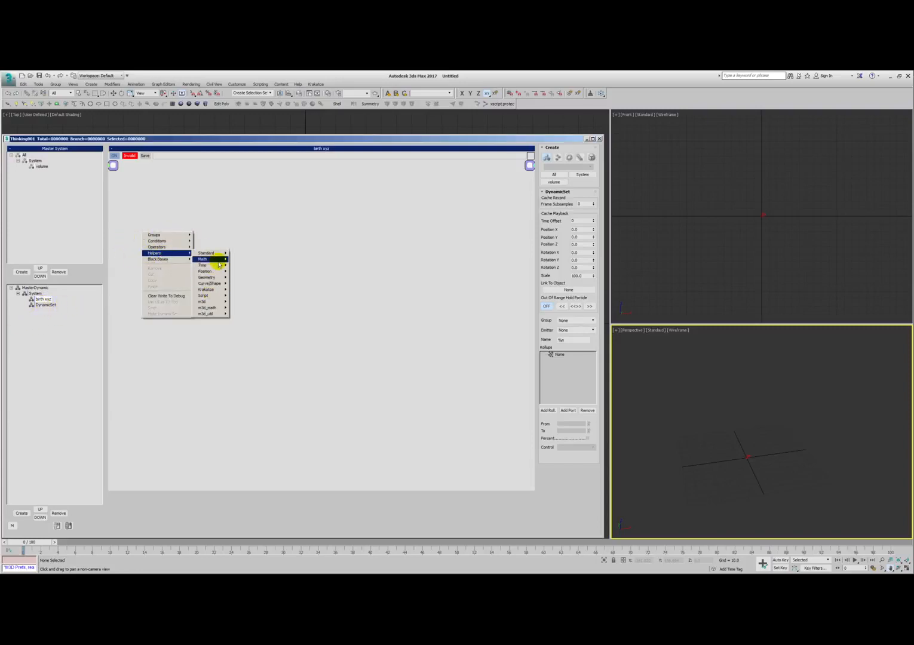
{"action": "mouse_move", "coordinate": [216, 260]}
{"action": "left_click", "coordinate": [239, 320]}
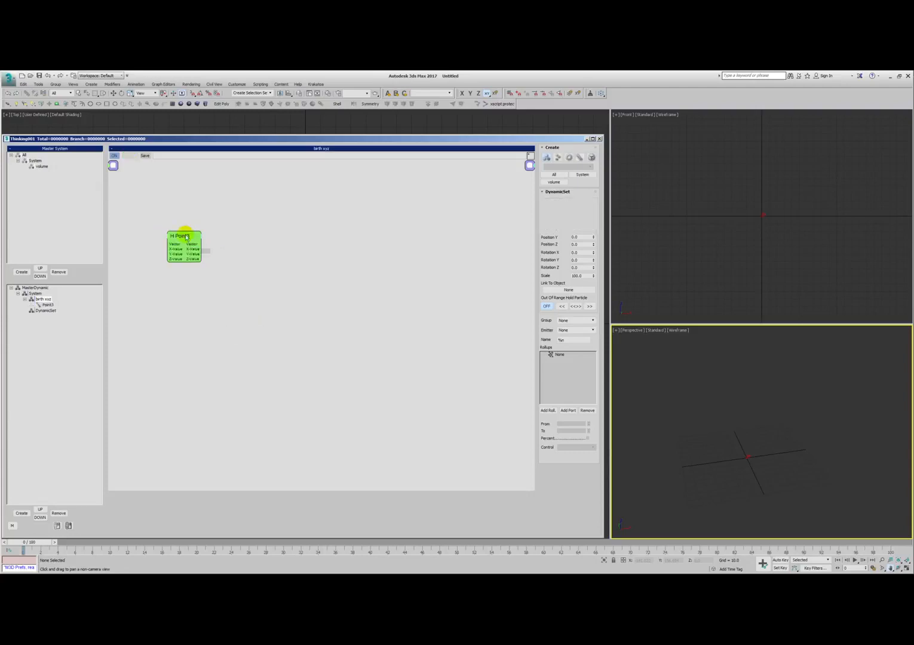
{"action": "double_click", "coordinate": [182, 233]}
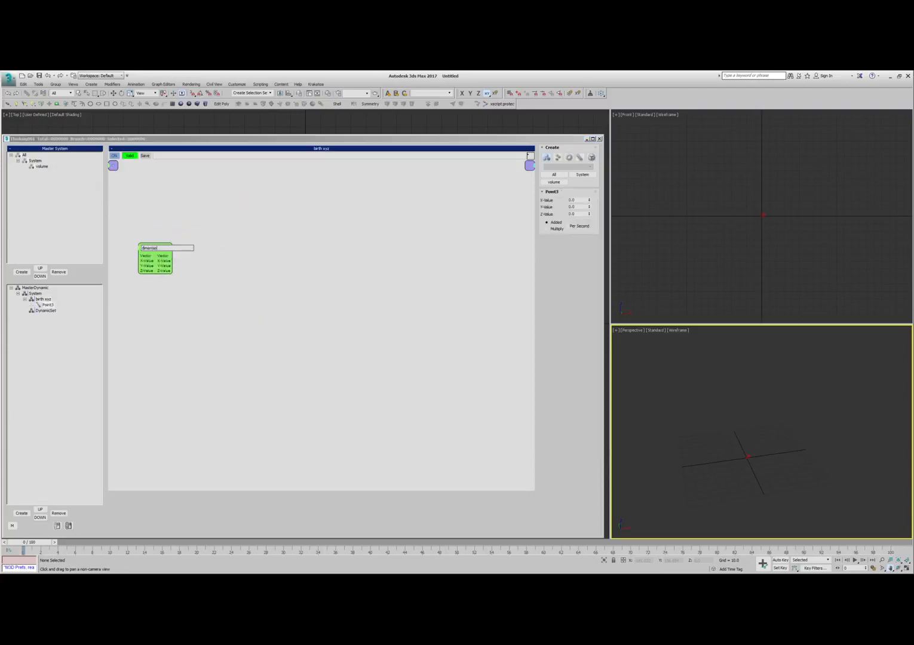
{"action": "type", "text": "dimensions"}
{"action": "key", "text": "Return"}
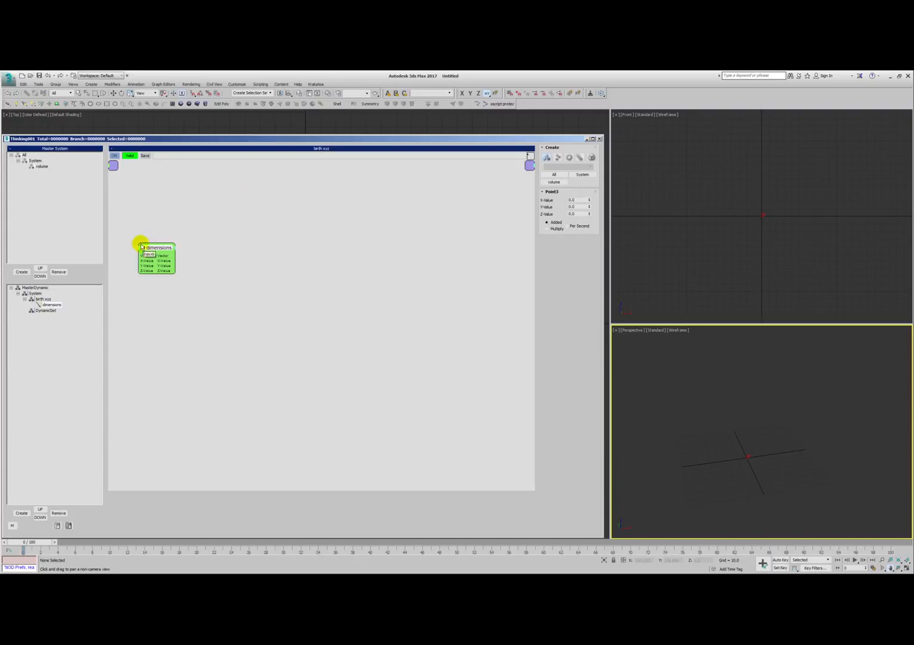
- Reposition the dimensions node in the wiring area and reframe the Perspective view on the origin at a low angle
{"action": "left_click_drag", "start_coordinate": [162, 246], "coordinate": [141, 261]}
{"action": "left_click_drag", "start_coordinate": [736, 449], "coordinate": [739, 433]}
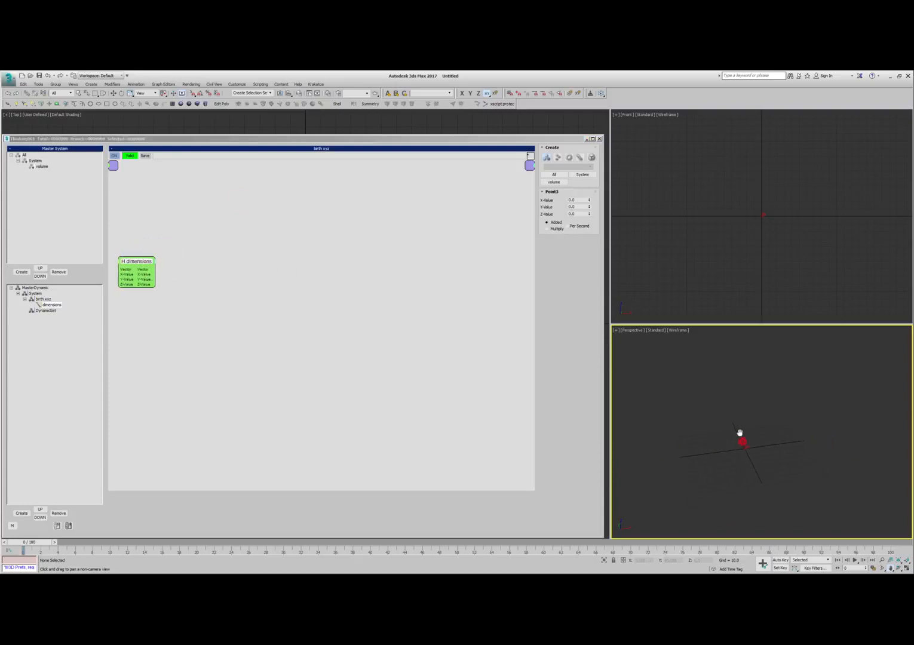
{"action": "middle_click_drag", "start_coordinate": [741, 433], "coordinate": [754, 439], "text": "alt"}
{"action": "middle_click_drag", "start_coordinate": [755, 437], "coordinate": [757, 450], "text": "alt"}
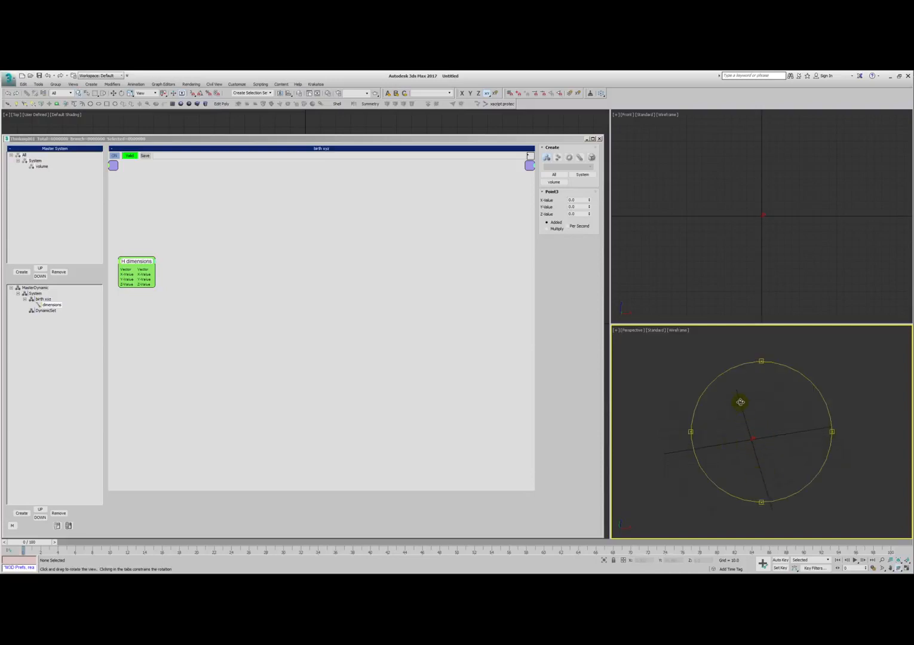
{"action": "left_click_drag", "start_coordinate": [142, 263], "coordinate": [157, 257]}
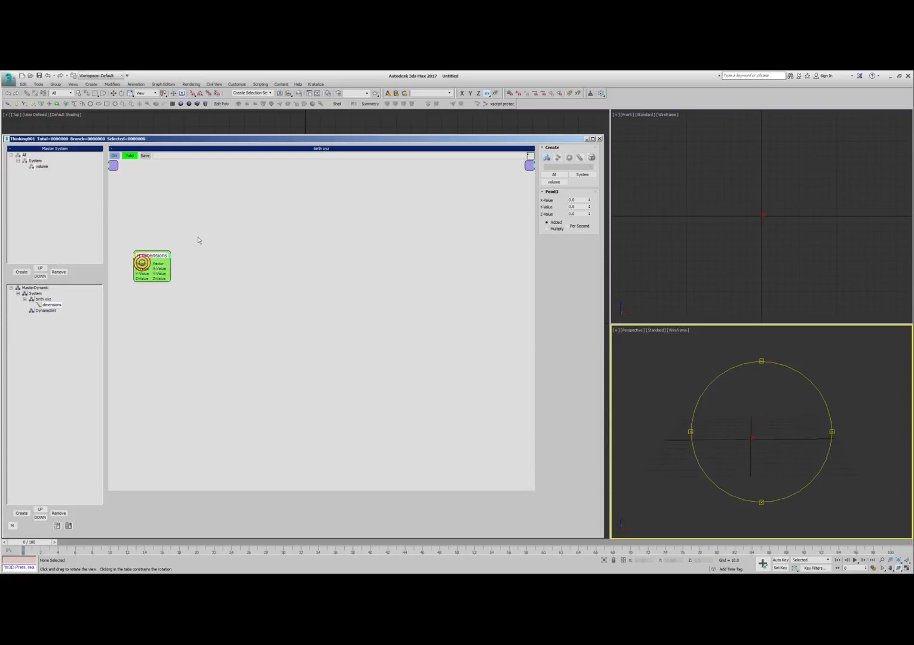
- Add a Float math helper named half beside dimensions and set it to multiply by 0.5
{"action": "left_click", "coordinate": [202, 237]}
{"action": "right_click", "coordinate": [203, 237]}
{"action": "left_click", "coordinate": [204, 260]}
{"action": "mouse_move", "coordinate": [238, 265]}
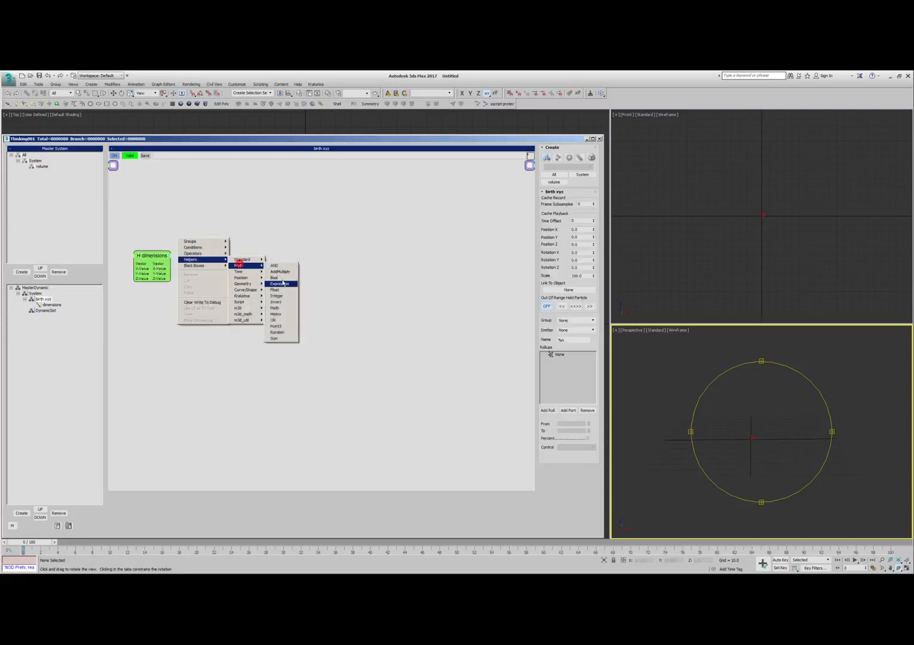
{"action": "left_click", "coordinate": [279, 288]}
{"action": "type", "text": "h"}
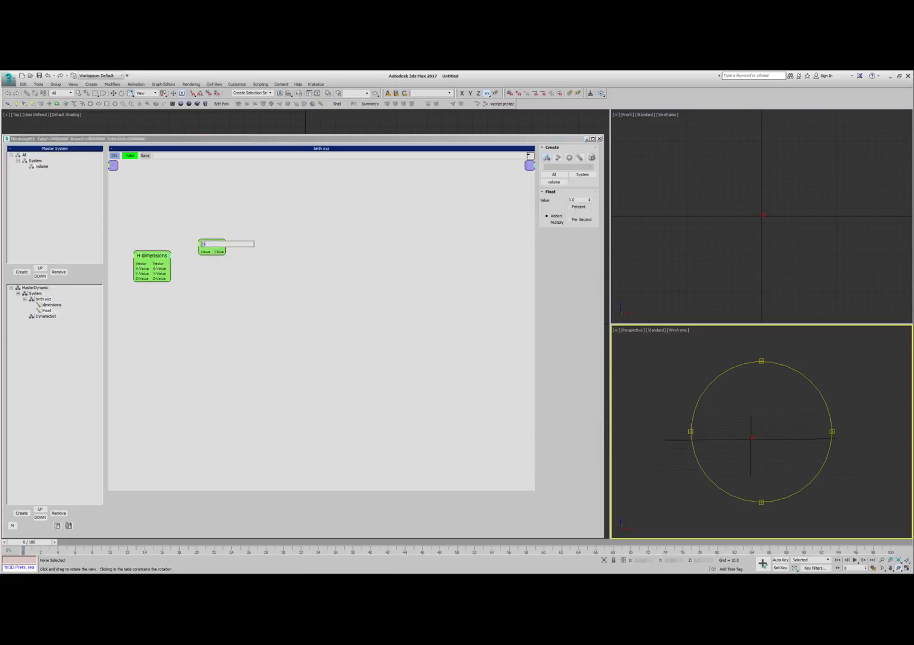
{"action": "type", "text": "alf"}
{"action": "key", "text": "Return"}
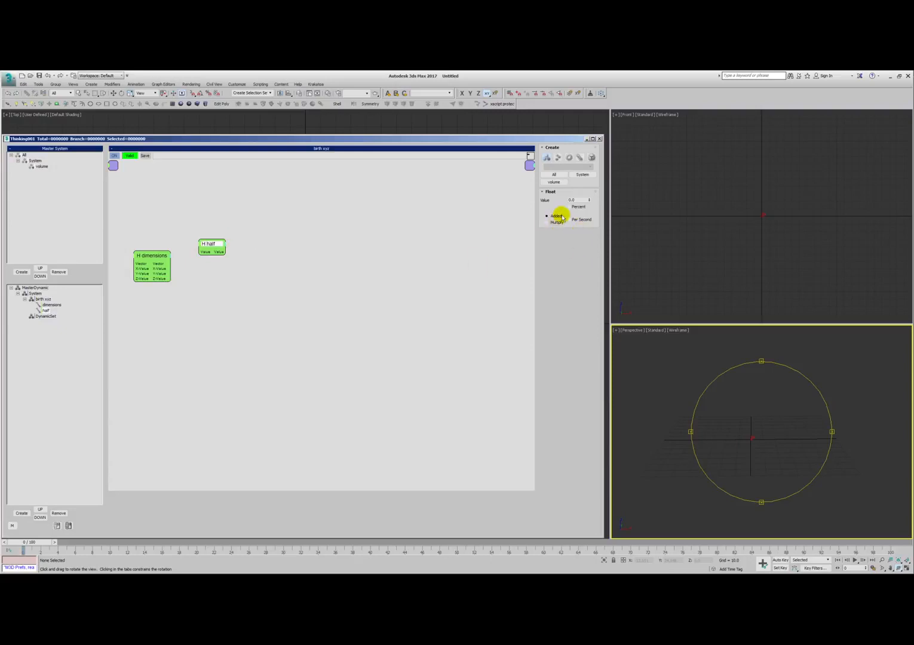
{"action": "double_click", "coordinate": [572, 199]}
{"action": "mouse_move", "coordinate": [166, 268]}
{"action": "left_mouse_down"}
{"action": "mouse_move", "coordinate": [200, 249]}
{"action": "mouse_move", "coordinate": [150, 271]}
{"action": "left_mouse_up"}
- Duplicate the half helper beside the original, rename the copy -1 and set its value to -1.0
{"action": "left_click_drag", "start_coordinate": [210, 247], "coordinate": [246, 259]}
{"action": "right_click", "coordinate": [246, 224]}
{"action": "left_click", "coordinate": [229, 226]}
{"action": "double_click", "coordinate": [252, 258]}
{"action": "type", "text": "-1"}
{"action": "left_click", "coordinate": [198, 234]}
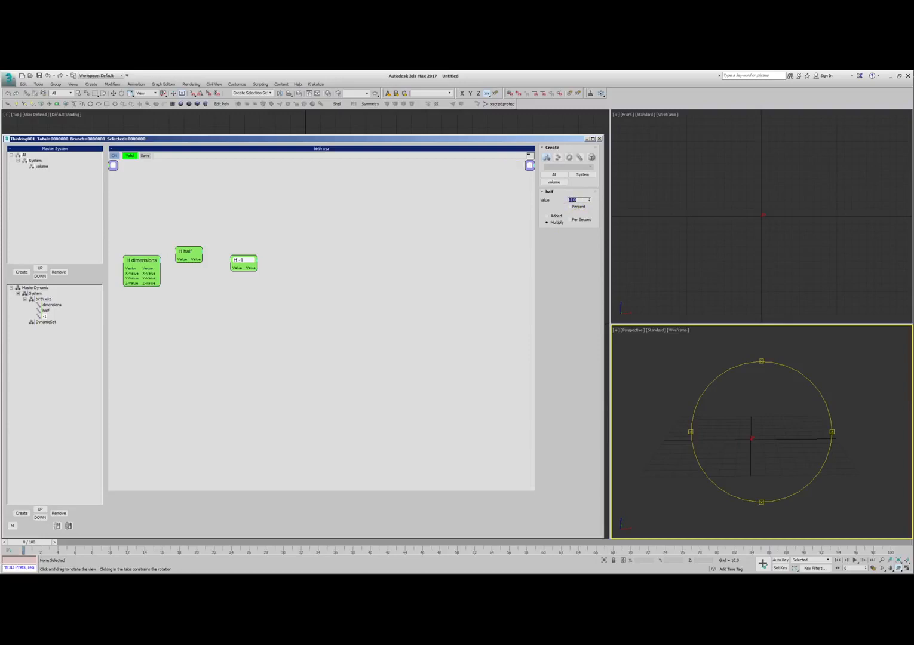
{"action": "mouse_move", "coordinate": [246, 261]}
{"action": "left_mouse_down"}
{"action": "mouse_move", "coordinate": [242, 268]}
{"action": "mouse_move", "coordinate": [237, 253]}
{"action": "left_mouse_up"}
- Add a Bool math helper and place it above the half node
{"action": "left_click", "coordinate": [323, 257]}
{"action": "right_click", "coordinate": [285, 252]}
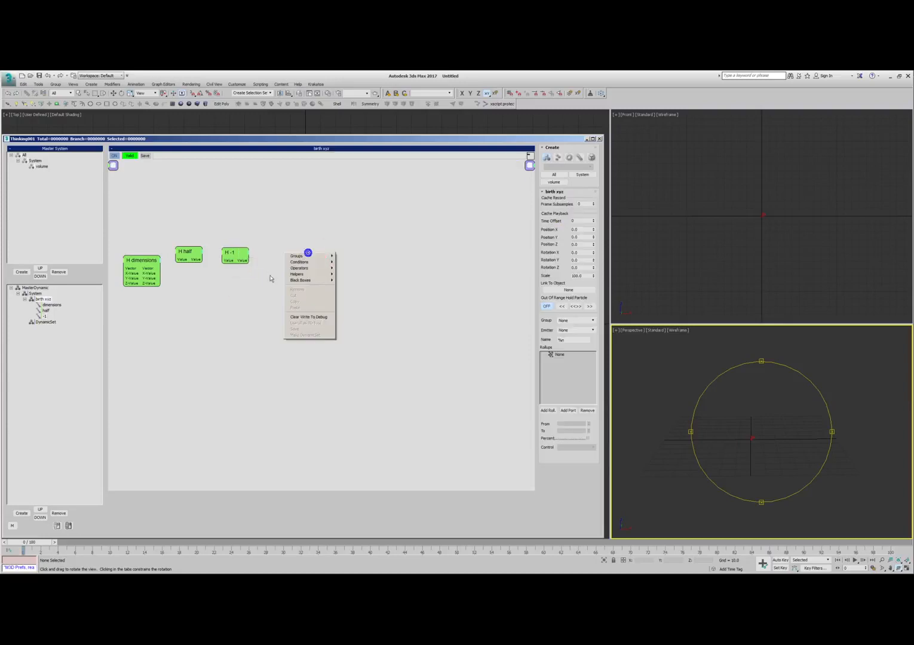
{"action": "mouse_move", "coordinate": [293, 274]}
{"action": "mouse_move", "coordinate": [350, 274]}
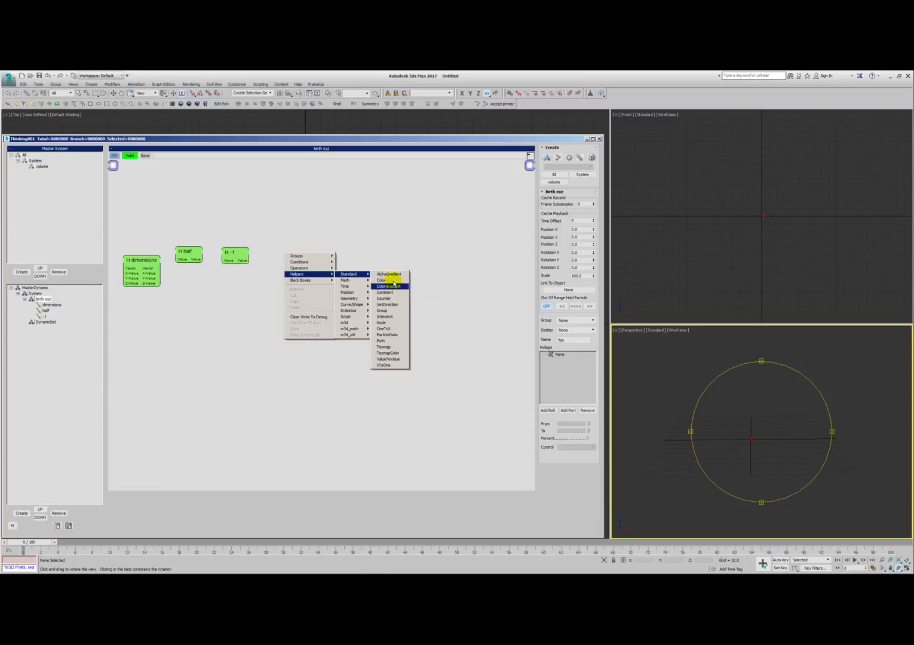
{"action": "left_click", "coordinate": [346, 280]}
{"action": "left_click", "coordinate": [381, 292]}
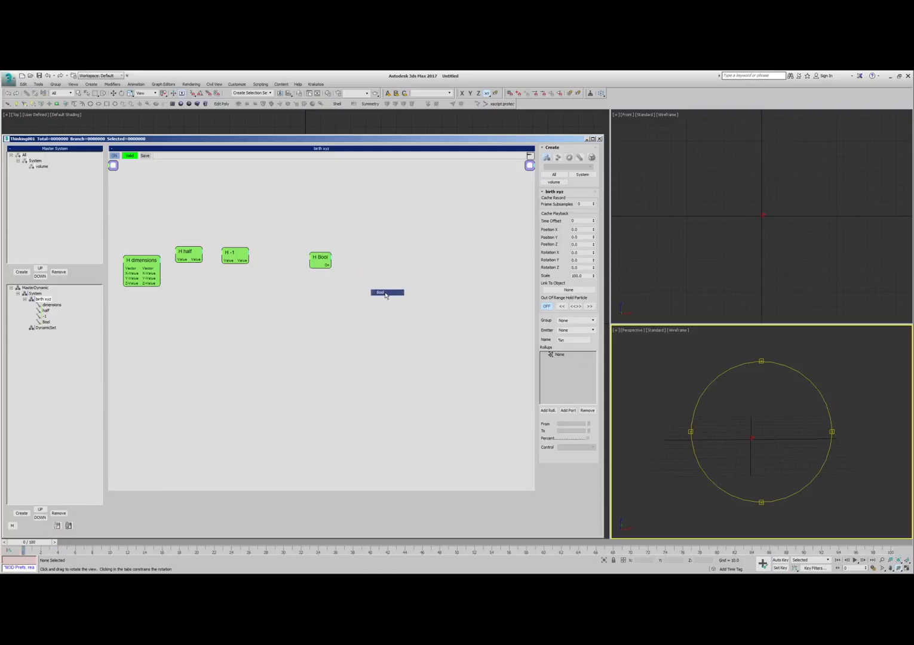
{"action": "left_click_drag", "start_coordinate": [321, 257], "coordinate": [176, 199]}
- Add an EggTimer time helper next to Bool and connect Bool's On output to its Start input
{"action": "right_click", "coordinate": [215, 190]}
{"action": "mouse_move", "coordinate": [213, 215]}
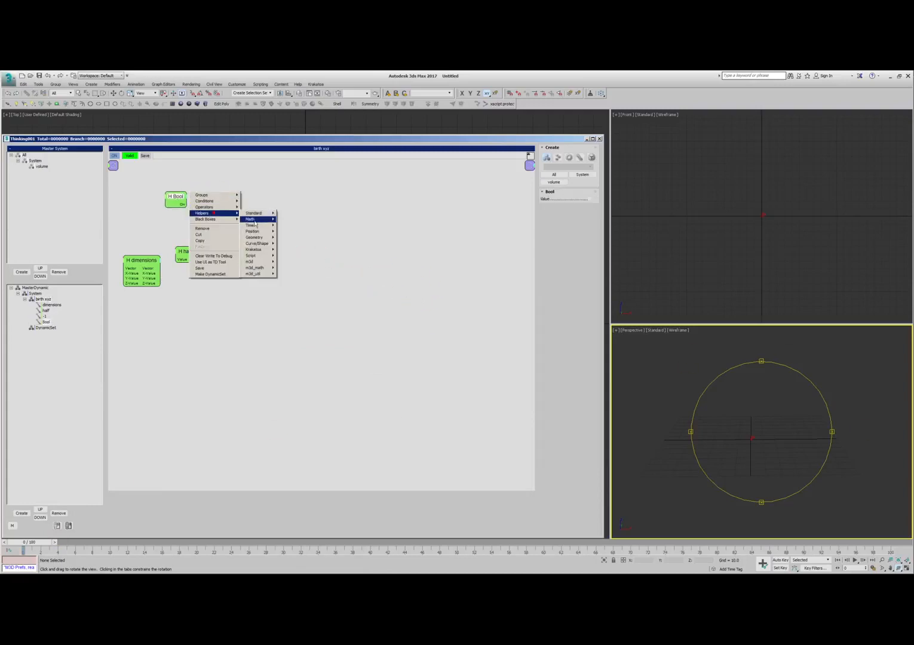
{"action": "left_click", "coordinate": [257, 224]}
{"action": "left_click", "coordinate": [291, 225]}
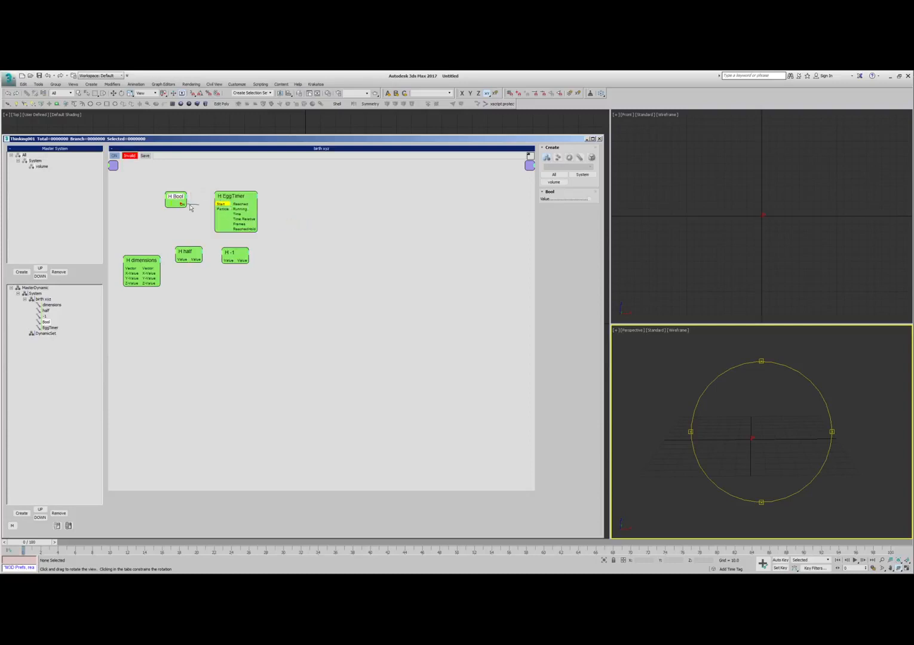
{"action": "left_click_drag", "start_coordinate": [221, 208], "coordinate": [220, 198]}
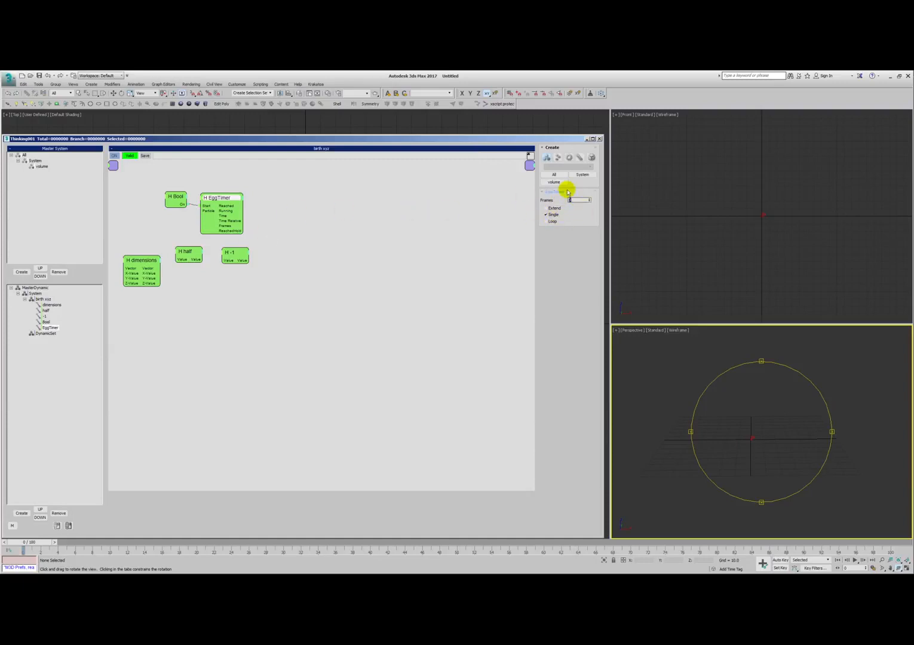
{"action": "left_click_drag", "start_coordinate": [218, 200], "coordinate": [219, 195]}
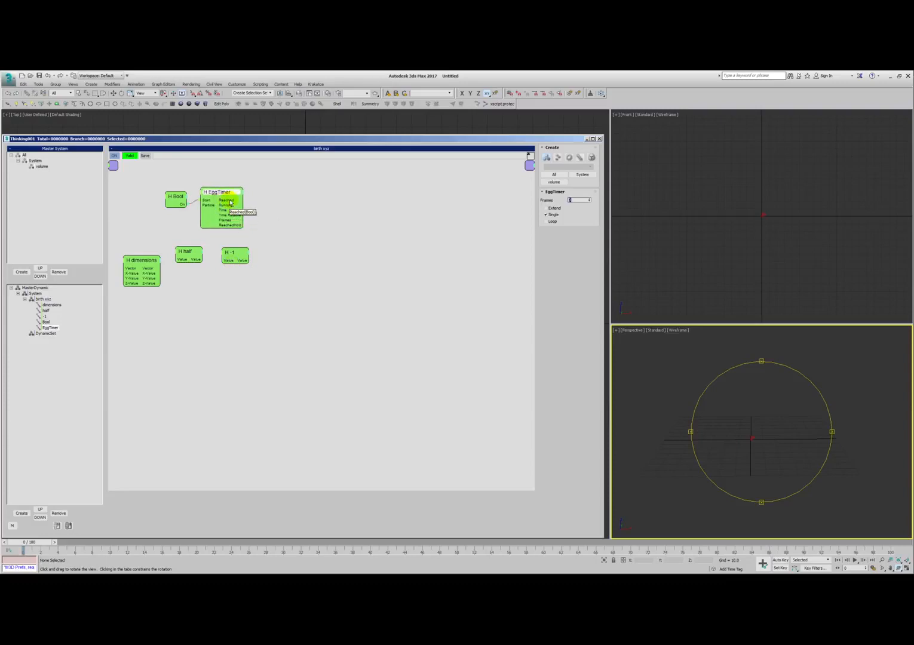
- Reduce the EggTimer to its Start and Reached ports and move it with Bool toward the wiring area's left edge
{"action": "left_click", "coordinate": [230, 192]}
{"action": "left_click", "coordinate": [231, 196]}
{"action": "left_click_drag", "start_coordinate": [224, 189], "coordinate": [177, 204]}
{"action": "left_click_drag", "start_coordinate": [209, 193], "coordinate": [179, 193]}
{"action": "left_click", "coordinate": [233, 186]}
{"action": "left_click", "coordinate": [275, 342]}
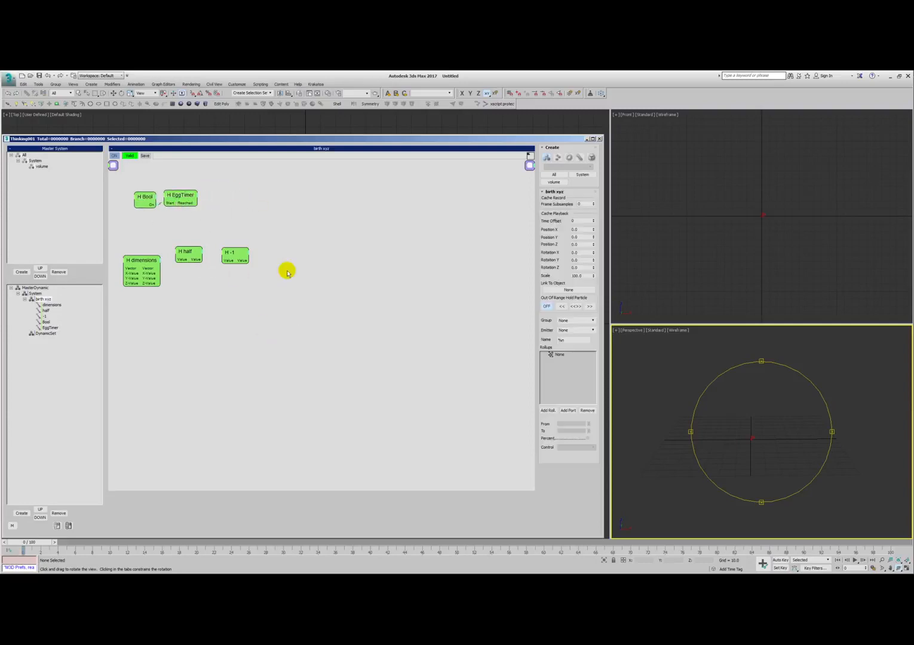
- Rearrange the half and dimensions nodes so that half sits directly above dimensions
{"action": "left_click", "coordinate": [333, 369]}
{"action": "left_click_drag", "start_coordinate": [137, 259], "coordinate": [133, 281]}
{"action": "left_click", "coordinate": [162, 288]}
{"action": "left_click_drag", "start_coordinate": [187, 256], "coordinate": [160, 303]}
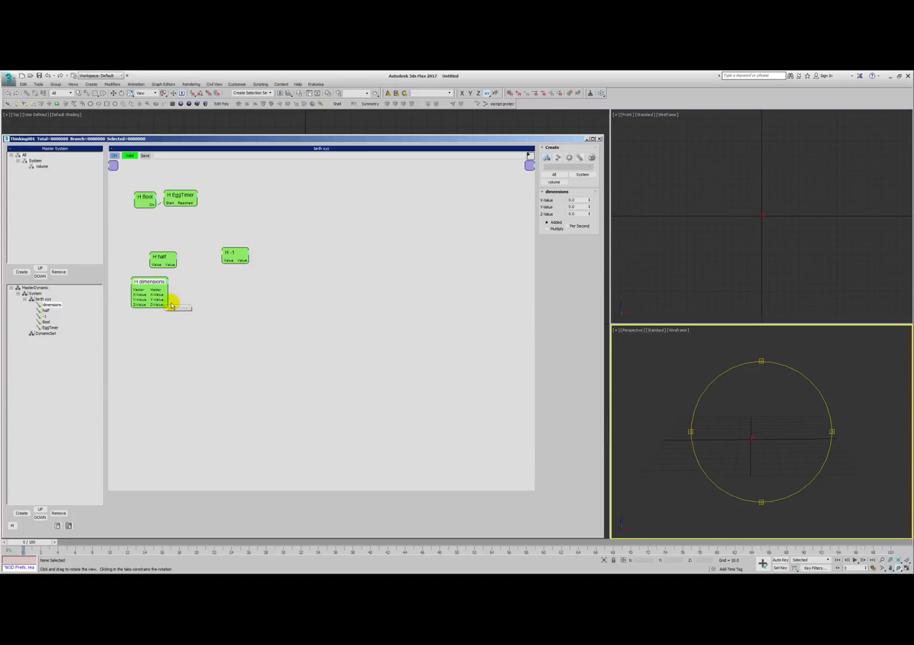
- Add an AddMultiply helper set to A * B, feed half into its ValueA and rename it *
{"action": "right_click", "coordinate": [181, 278]}
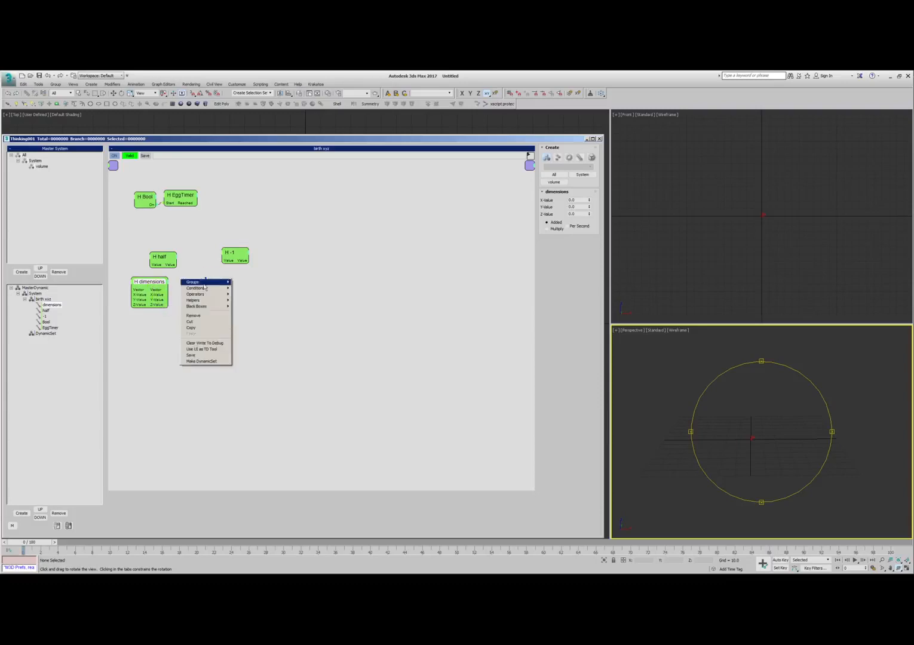
{"action": "mouse_move", "coordinate": [206, 299]}
{"action": "left_click", "coordinate": [250, 305]}
{"action": "left_click", "coordinate": [283, 313]}
{"action": "left_click_drag", "start_coordinate": [240, 286], "coordinate": [219, 284]}
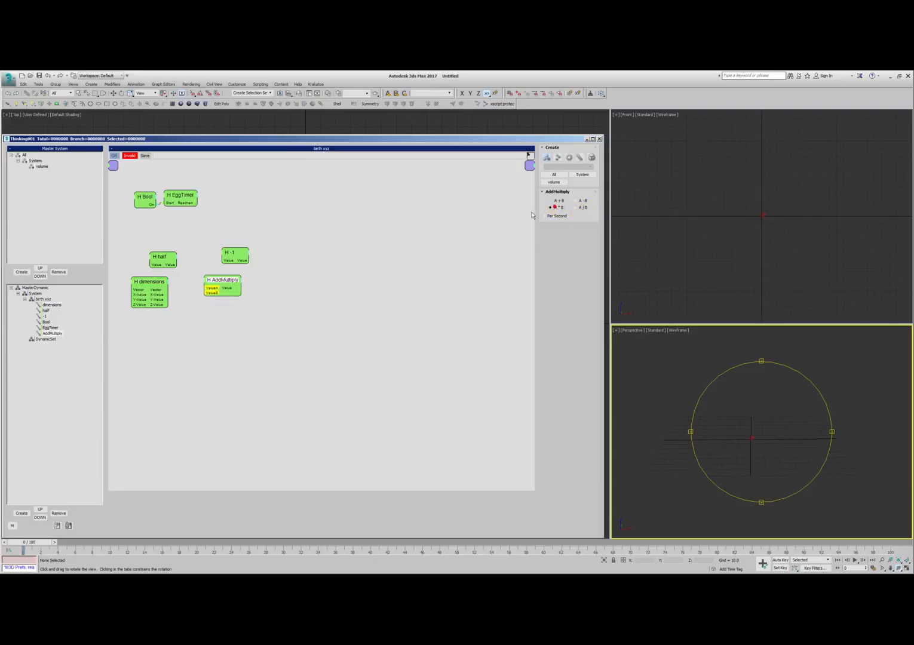
{"action": "left_click_drag", "start_coordinate": [173, 266], "coordinate": [173, 266]}
{"action": "left_click", "coordinate": [225, 280]}
{"action": "type", "text": "*"}
{"action": "key", "text": "Return"}
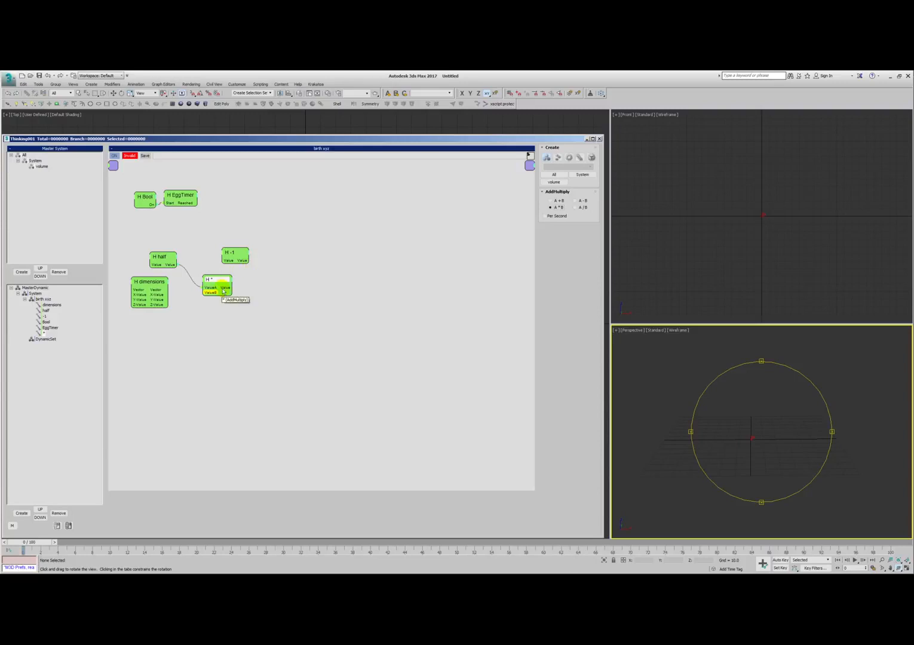
- Make two more * nodes fed by half and connect the X, Y and Z values of dimensions to their respective ValueB inputs
{"action": "mouse_move", "coordinate": [211, 292]}
{"action": "left_mouse_down"}
{"action": "mouse_move", "coordinate": [163, 294]}
{"action": "mouse_move", "coordinate": [219, 306]}
{"action": "mouse_move", "coordinate": [165, 302]}
{"action": "mouse_move", "coordinate": [179, 305]}
{"action": "mouse_move", "coordinate": [174, 264]}
{"action": "left_mouse_up"}
{"action": "mouse_move", "coordinate": [216, 311]}
{"action": "left_mouse_down", "text": "shift"}
{"action": "mouse_move", "coordinate": [217, 337]}
{"action": "mouse_move", "coordinate": [164, 260]}
{"action": "mouse_move", "coordinate": [166, 310]}
{"action": "left_mouse_up", "text": "shift"}
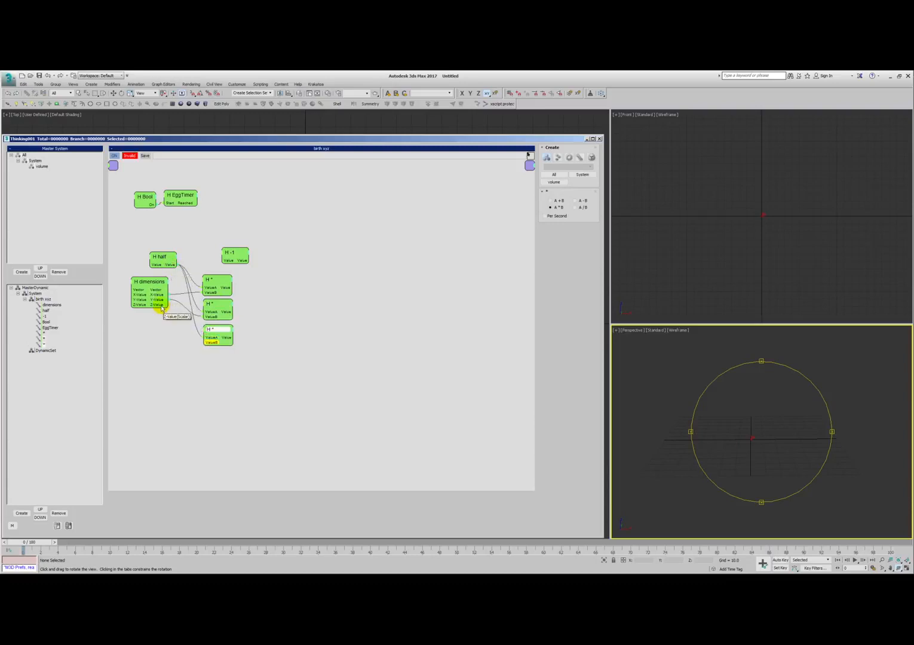
{"action": "left_click_drag", "start_coordinate": [204, 342], "coordinate": [284, 262]}
- Connect the first * node to -1, then duplicate -1 for the other two * nodes and wire each pair
{"action": "left_click", "coordinate": [273, 273]}
{"action": "left_click", "coordinate": [243, 283]}
{"action": "left_click_drag", "start_coordinate": [213, 281], "coordinate": [247, 265]}
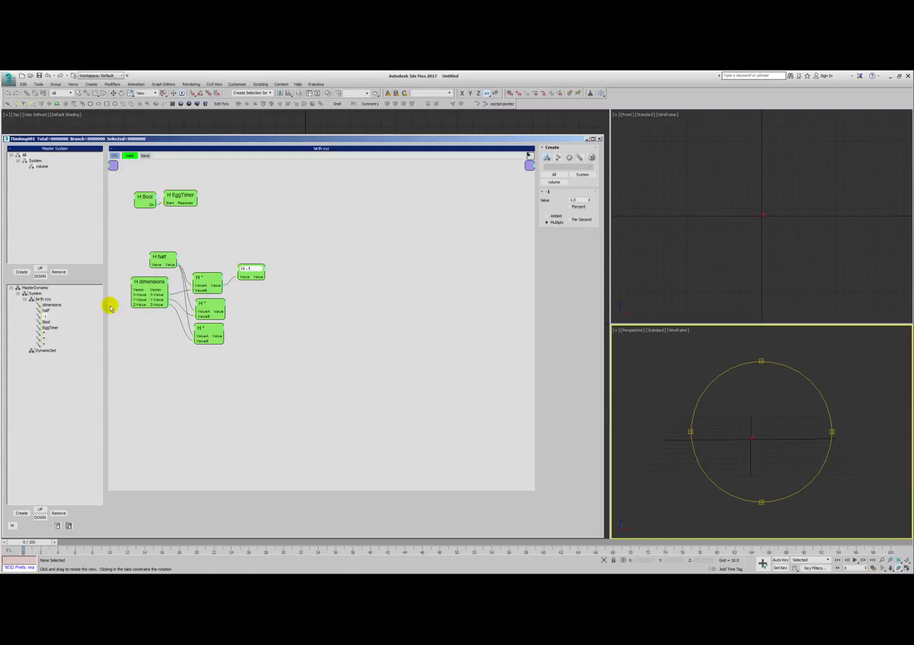
{"action": "left_click_drag", "start_coordinate": [251, 270], "coordinate": [253, 303], "text": "shift"}
{"action": "mouse_move", "coordinate": [253, 303]}
{"action": "left_mouse_down", "text": "shift"}
{"action": "mouse_move", "coordinate": [255, 334]}
{"action": "mouse_move", "coordinate": [245, 336]}
{"action": "mouse_move", "coordinate": [246, 310]}
{"action": "left_mouse_up", "text": "shift"}
{"action": "left_click_drag", "start_coordinate": [251, 303], "coordinate": [248, 301]}
{"action": "left_click_drag", "start_coordinate": [310, 239], "coordinate": [247, 348]}
{"action": "left_click_drag", "start_coordinate": [253, 330], "coordinate": [254, 327]}
{"action": "left_click", "coordinate": [320, 312]}
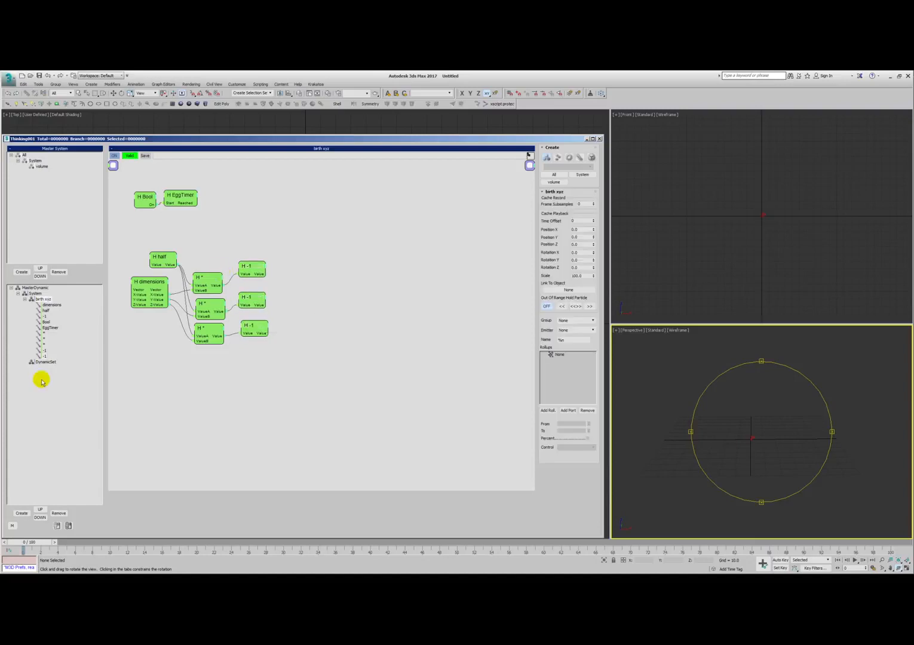
- Add an Iterator operator and place it to the right of the EggTimer
{"action": "right_click", "coordinate": [237, 177]}
{"action": "left_click", "coordinate": [265, 191]}
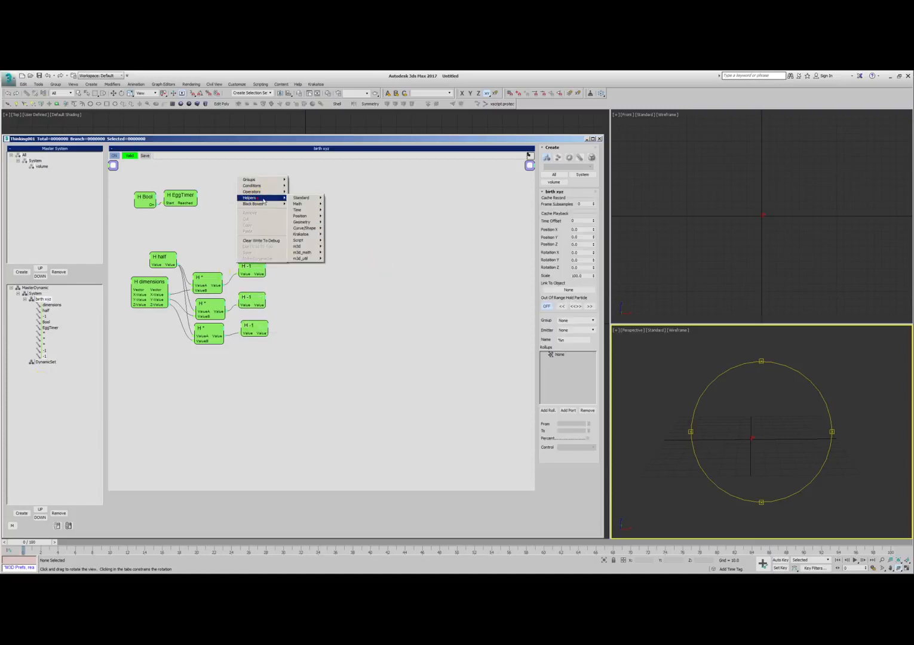
{"action": "mouse_move", "coordinate": [304, 228]}
{"action": "left_click", "coordinate": [359, 229]}
{"action": "left_click_drag", "start_coordinate": [264, 185], "coordinate": [244, 209]}
{"action": "left_click", "coordinate": [241, 203]}
{"action": "left_click", "coordinate": [242, 205]}
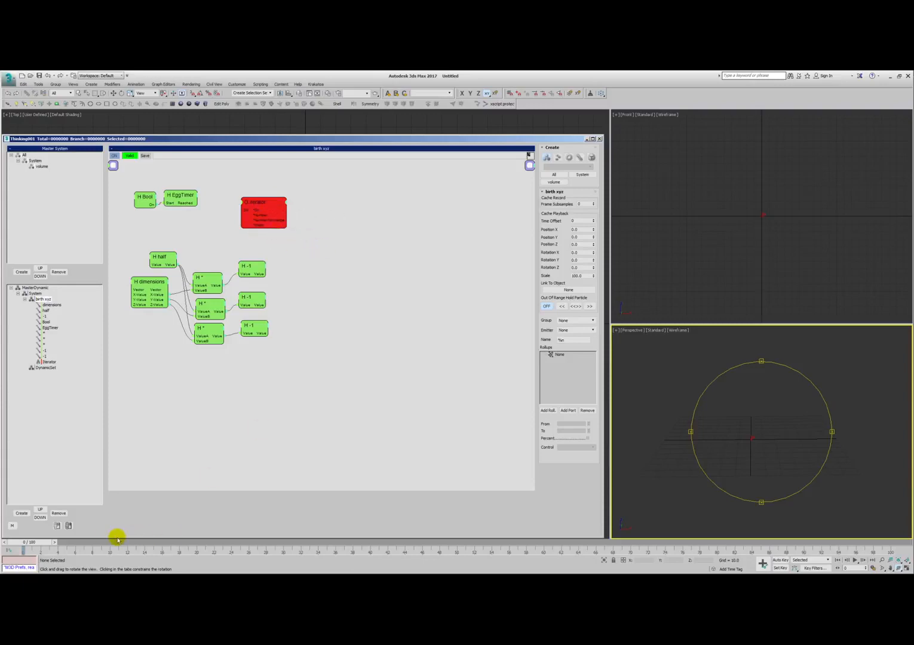
{"action": "mouse_move", "coordinate": [236, 207]}
{"action": "left_mouse_down"}
{"action": "mouse_move", "coordinate": [204, 210]}
{"action": "mouse_move", "coordinate": [253, 207]}
{"action": "left_mouse_up"}
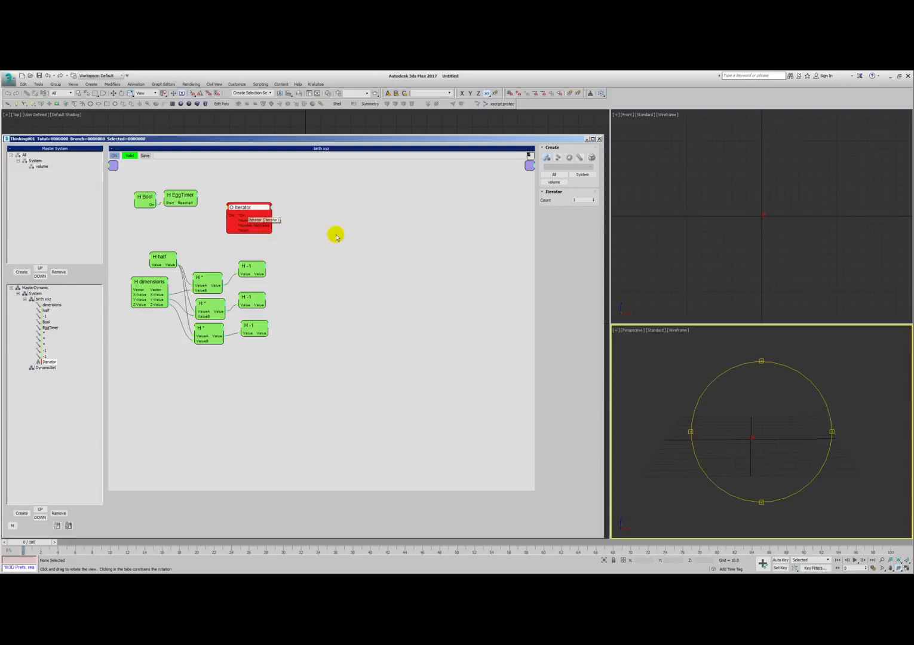
{"action": "left_click_drag", "start_coordinate": [249, 211], "coordinate": [254, 205]}
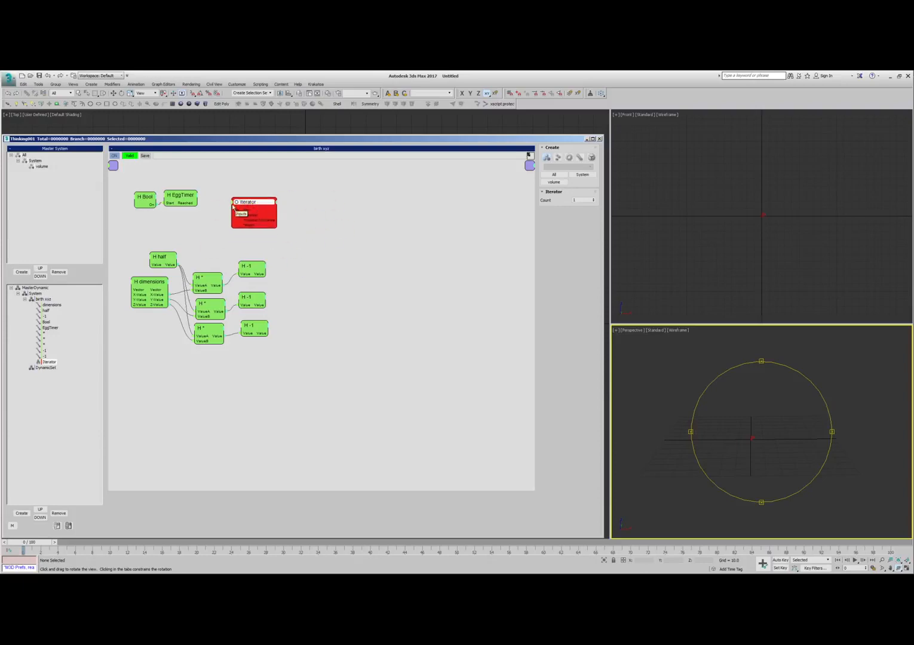
- Connect the EggTimer's Reached output to the Iterator's On input and expose the Iterator's Count input
{"action": "left_click", "coordinate": [180, 195]}
{"action": "left_click_drag", "start_coordinate": [191, 204], "coordinate": [235, 211]}
{"action": "left_click_drag", "start_coordinate": [245, 204], "coordinate": [267, 204]}
{"action": "left_click", "coordinate": [244, 196]}
{"action": "left_click", "coordinate": [247, 208]}
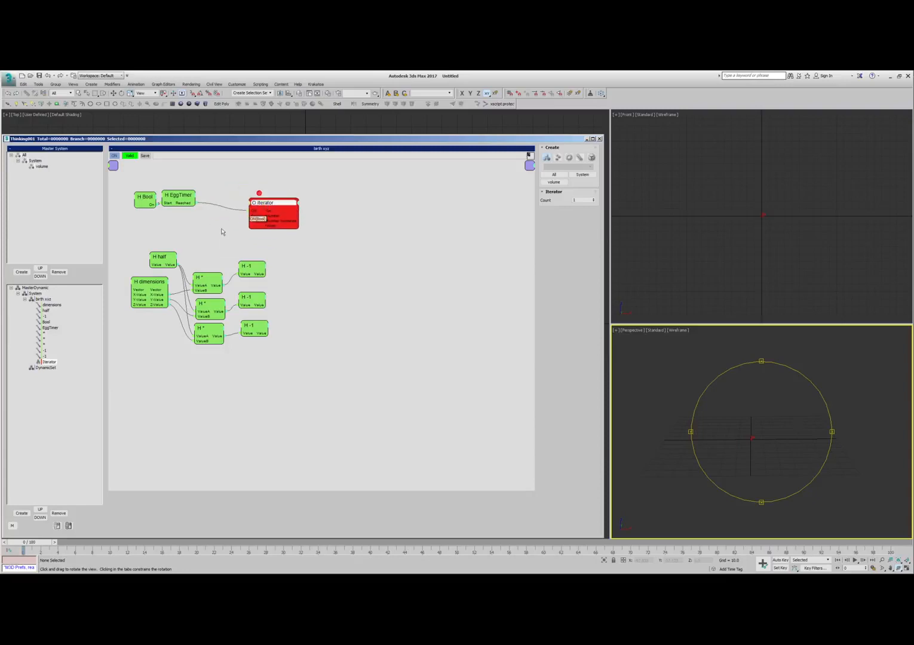
- Shift the dimensions, half, * and -1 network slightly down and left, and nudge the Iterator back into place
{"action": "left_click", "coordinate": [207, 230]}
{"action": "left_click_drag", "start_coordinate": [120, 243], "coordinate": [268, 335]}
{"action": "left_click_drag", "start_coordinate": [250, 264], "coordinate": [241, 270]}
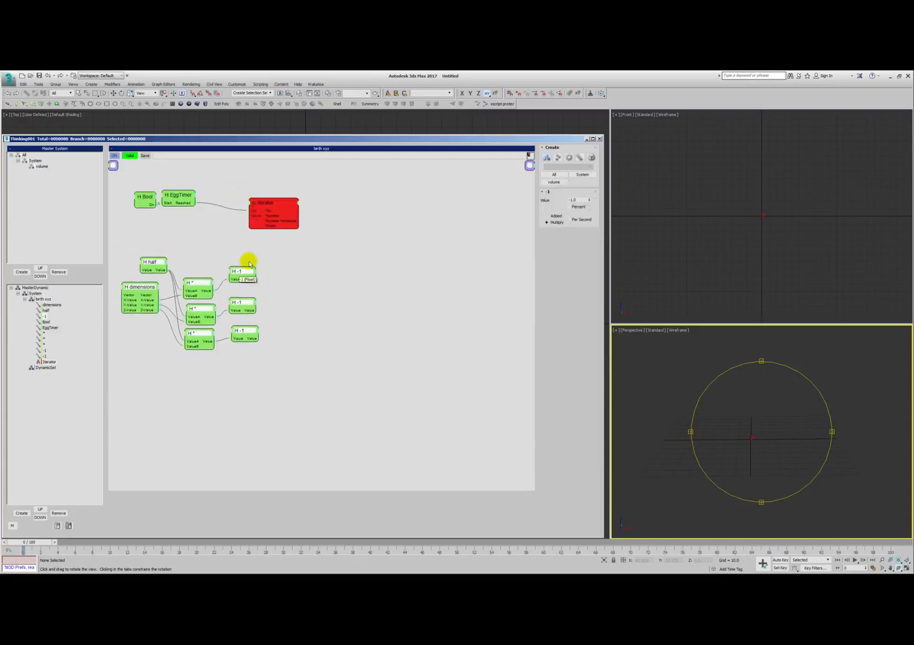
{"action": "left_click", "coordinate": [252, 249]}
{"action": "mouse_move", "coordinate": [262, 206]}
{"action": "left_mouse_down"}
{"action": "mouse_move", "coordinate": [254, 201]}
{"action": "mouse_move", "coordinate": [276, 203]}
{"action": "left_mouse_up"}
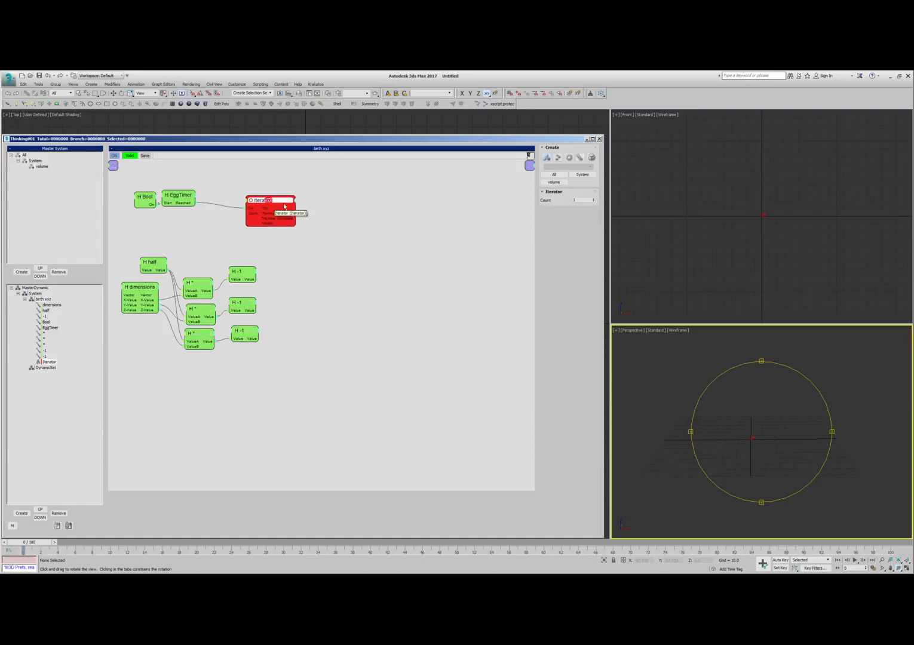
- Duplicate the half helper above the original and rename the copy World Raster
{"action": "right_click", "coordinate": [198, 221]}
{"action": "left_click", "coordinate": [188, 220]}
{"action": "left_click", "coordinate": [141, 226]}
{"action": "left_click_drag", "start_coordinate": [145, 261], "coordinate": [147, 232], "text": "shift"}
{"action": "double_click", "coordinate": [147, 229]}
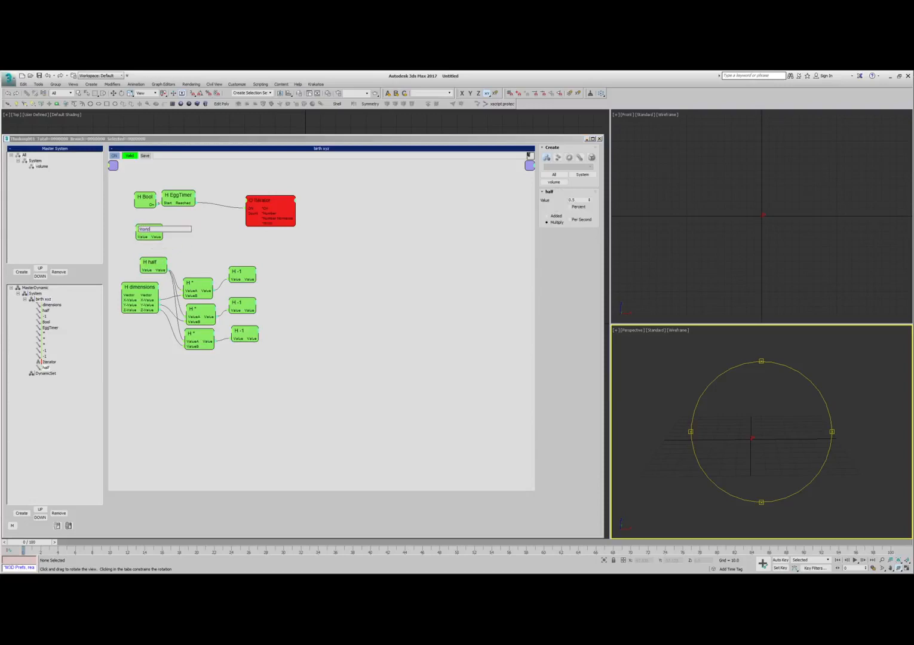
{"action": "type", "text": "World Raster"}
{"action": "key", "text": "Return"}
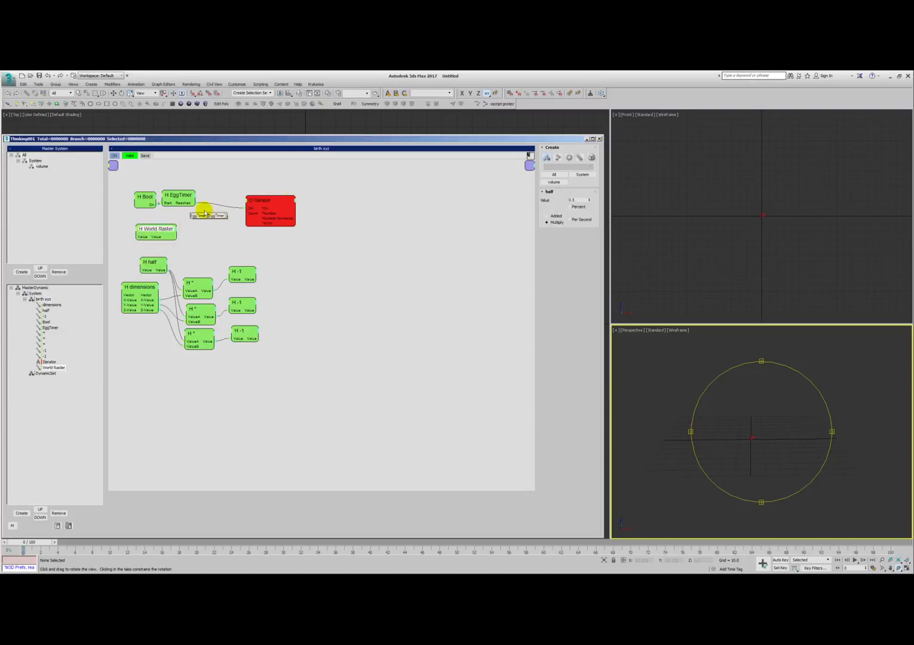
{"action": "left_click_drag", "start_coordinate": [159, 232], "coordinate": [223, 246], "text": "shift"}
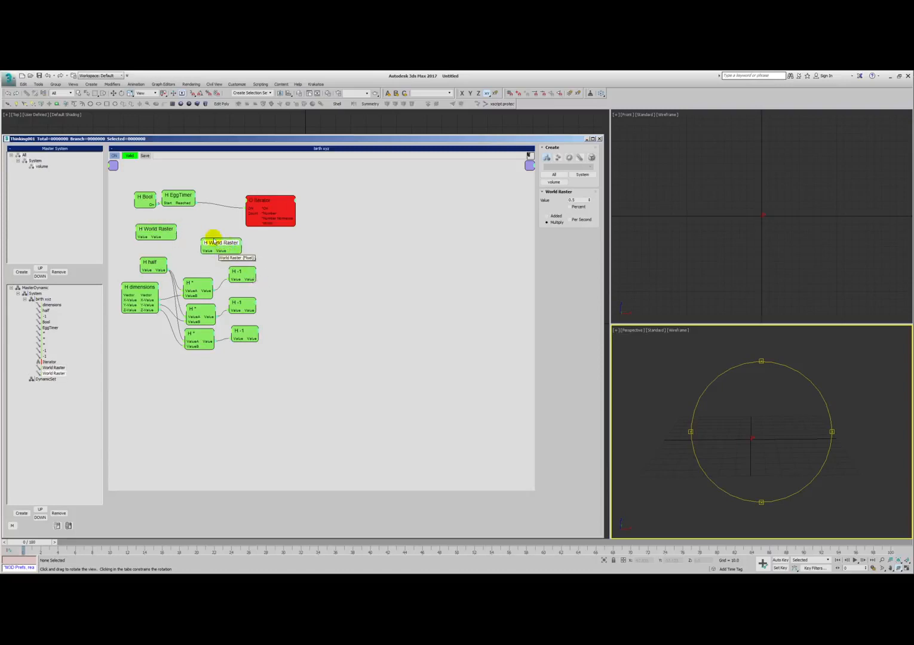
{"action": "key", "text": "Delete"}
{"action": "left_click", "coordinate": [212, 239]}
- Nudge World Raster and the Iterator, then duplicate the top * node above it and rename the copy /
{"action": "left_click_drag", "start_coordinate": [168, 229], "coordinate": [164, 230]}
{"action": "mouse_move", "coordinate": [268, 201]}
{"action": "left_mouse_down"}
{"action": "mouse_move", "coordinate": [247, 201]}
{"action": "mouse_move", "coordinate": [271, 207]}
{"action": "left_mouse_up"}
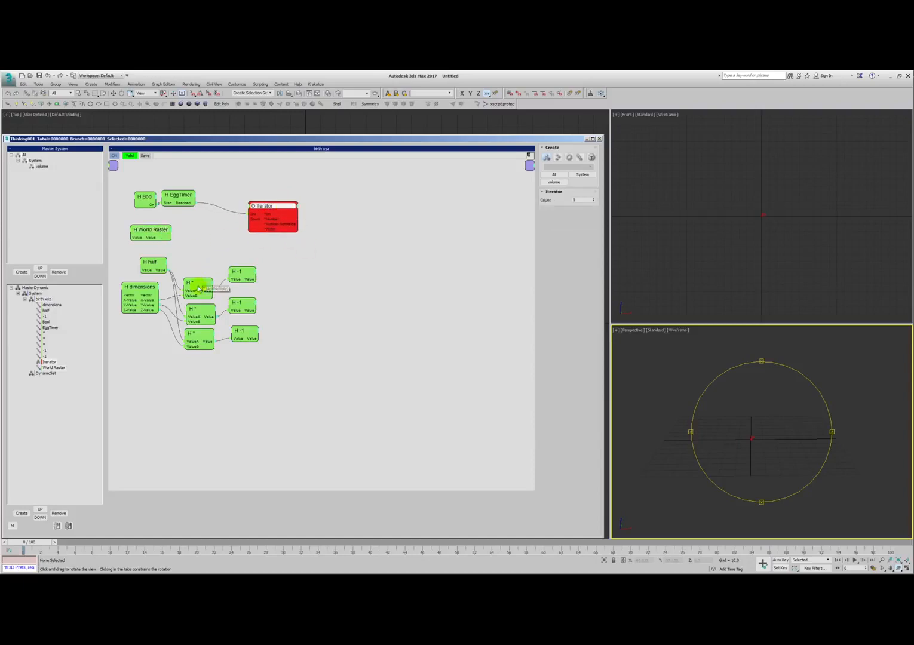
{"action": "left_click_drag", "start_coordinate": [203, 283], "coordinate": [213, 251], "text": "shift"}
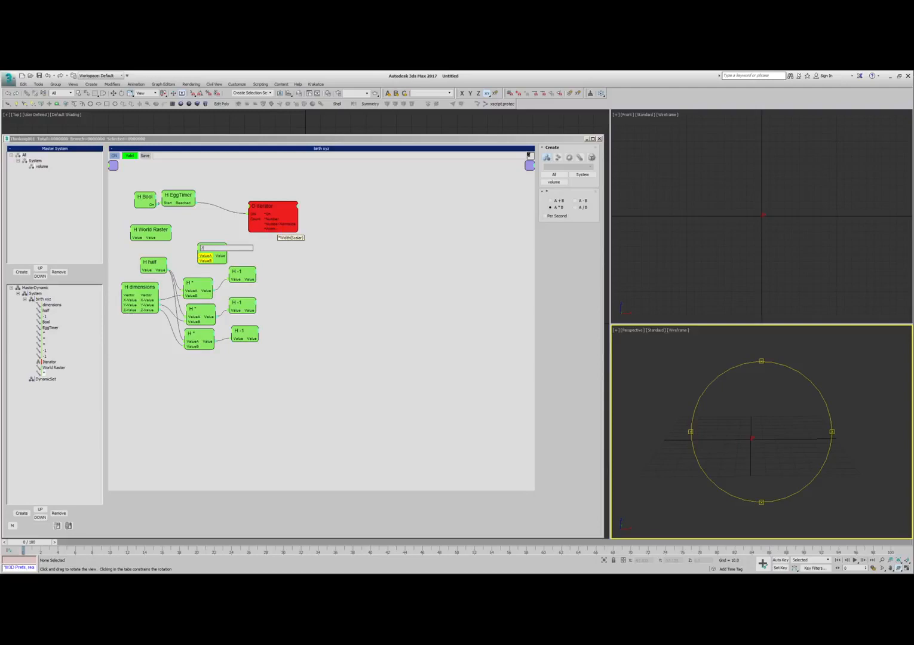
{"action": "key", "text": "Return"}
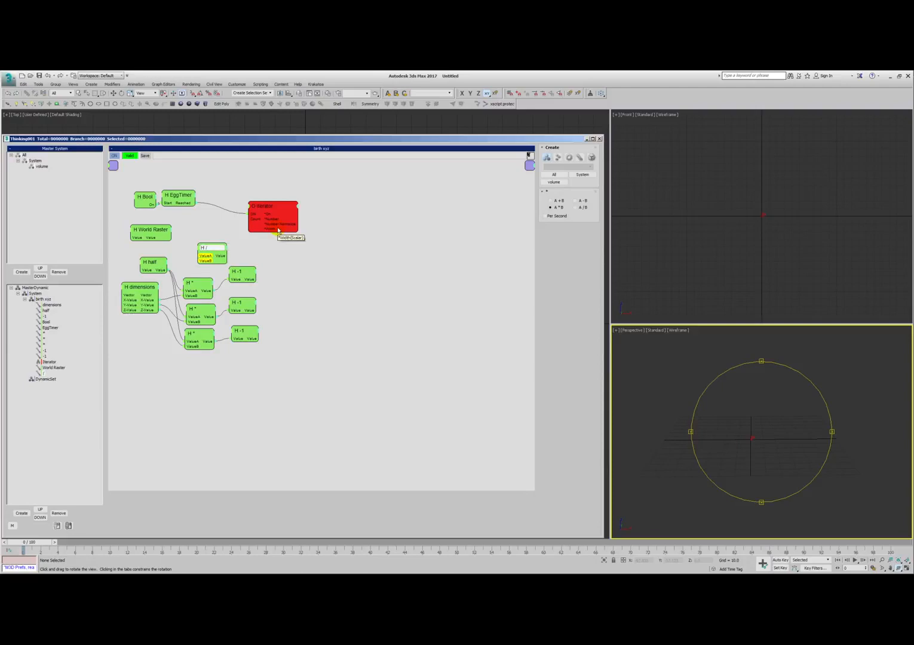
- Set the / helper to A / B, wire the dimensions' X-Value and World Raster into it, and feed its result to the Iterator's Count
{"action": "left_click_drag", "start_coordinate": [210, 247], "coordinate": [213, 240]}
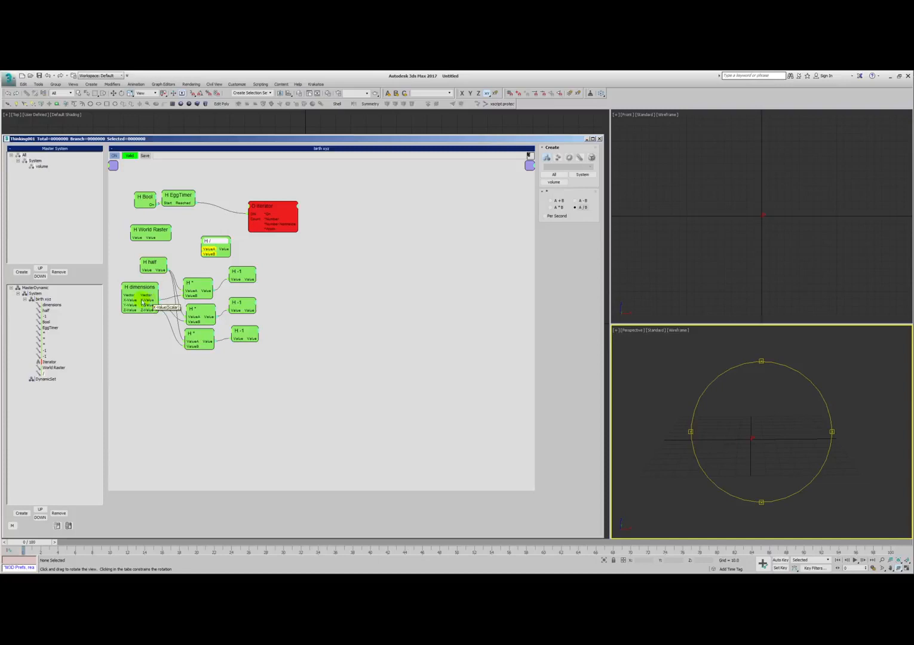
{"action": "left_click_drag", "start_coordinate": [203, 250], "coordinate": [209, 254]}
{"action": "left_click_drag", "start_coordinate": [149, 230], "coordinate": [146, 230]}
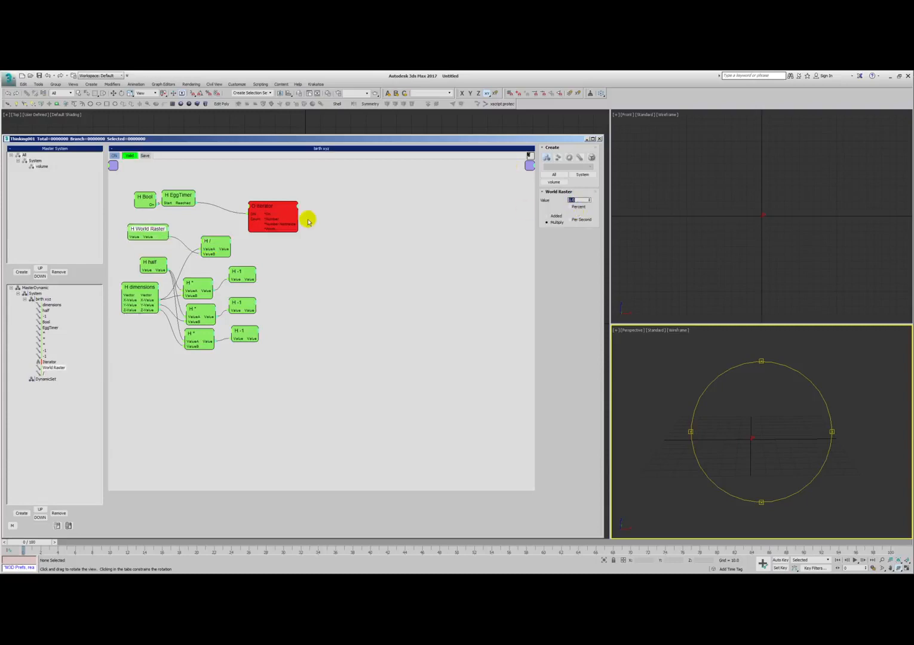
{"action": "left_click_drag", "start_coordinate": [286, 211], "coordinate": [326, 218]}
{"action": "left_click_drag", "start_coordinate": [207, 241], "coordinate": [274, 204]}
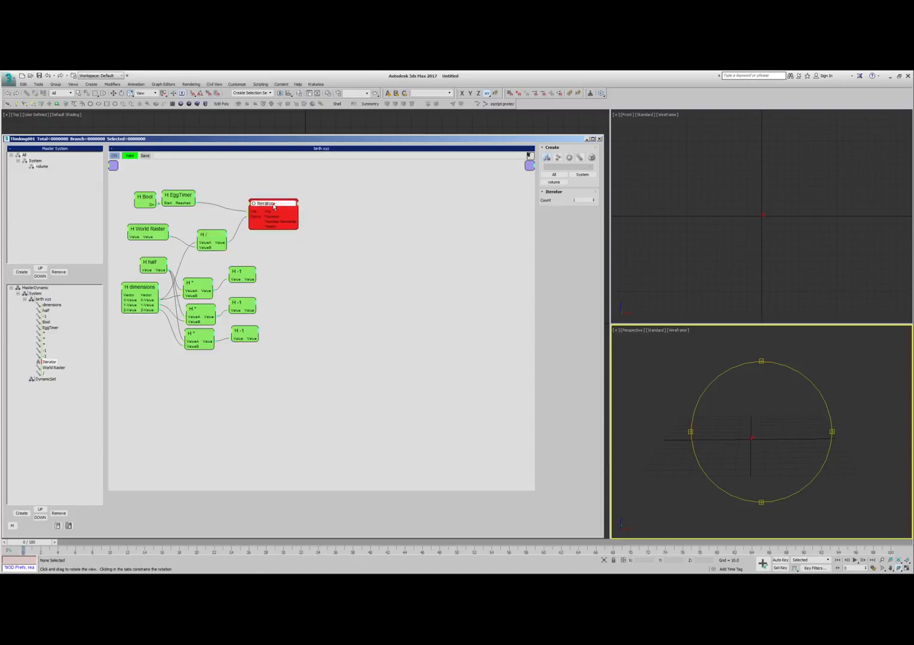
- Rename the Iterator as Iterator X and duplicate it twice, naming the copies Iterator Y and Iterator Z
{"action": "double_click", "coordinate": [275, 203]}
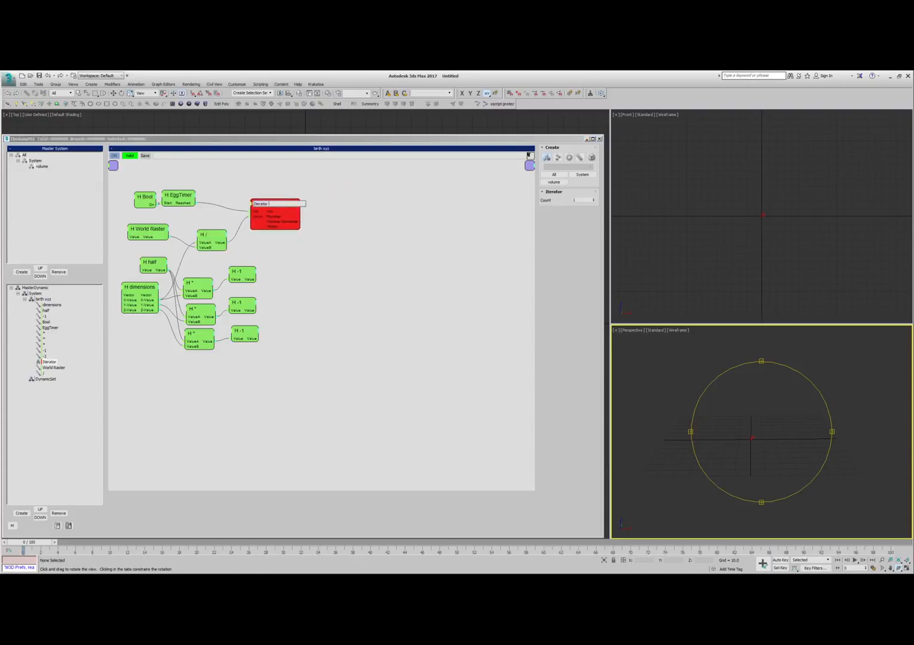
{"action": "type", "text": "Iterator X"}
{"action": "left_click", "coordinate": [340, 191]}
{"action": "left_click_drag", "start_coordinate": [280, 205], "coordinate": [436, 229], "text": "shift"}
{"action": "double_click", "coordinate": [353, 215]}
{"action": "type", "text": "Iterator Y"}
{"action": "key", "text": "Return"}
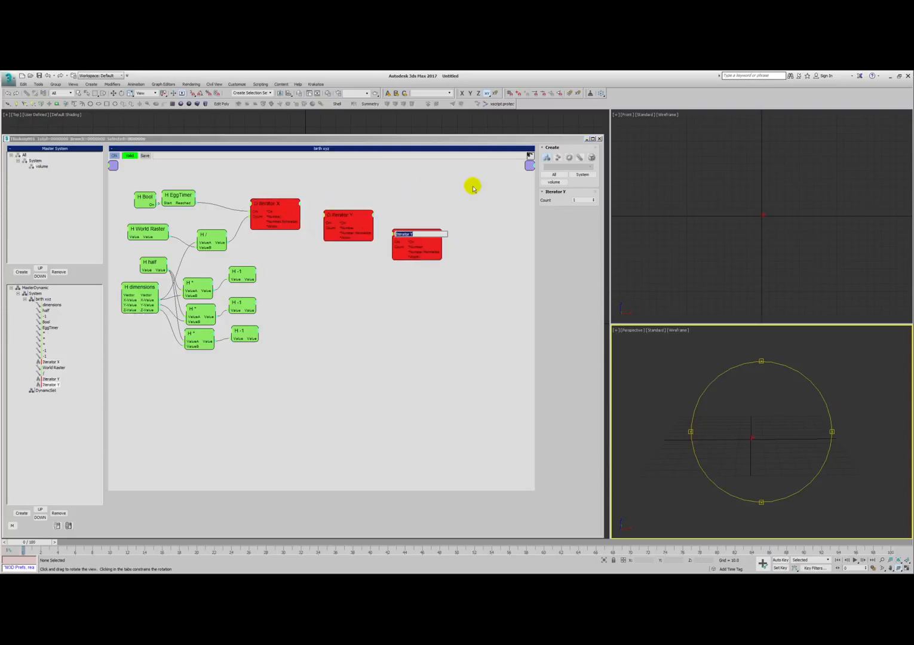
{"action": "key", "text": "Return"}
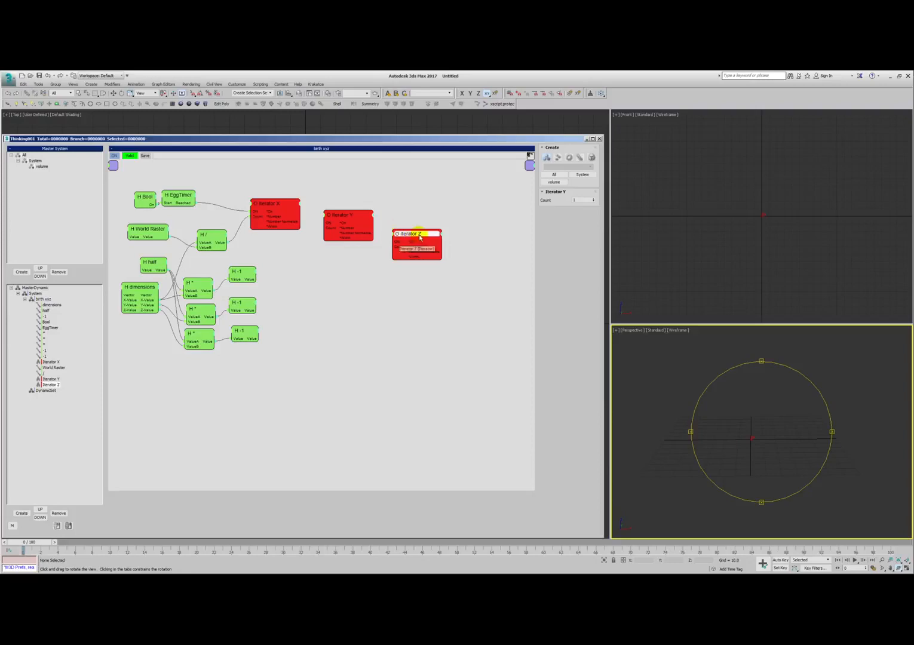
- Space out the iterators and chain their On ports from Iterator X to Iterator Y and from Iterator Y to Iterator Z
{"action": "left_click_drag", "start_coordinate": [413, 235], "coordinate": [433, 236]}
{"action": "left_click_drag", "start_coordinate": [277, 211], "coordinate": [269, 213]}
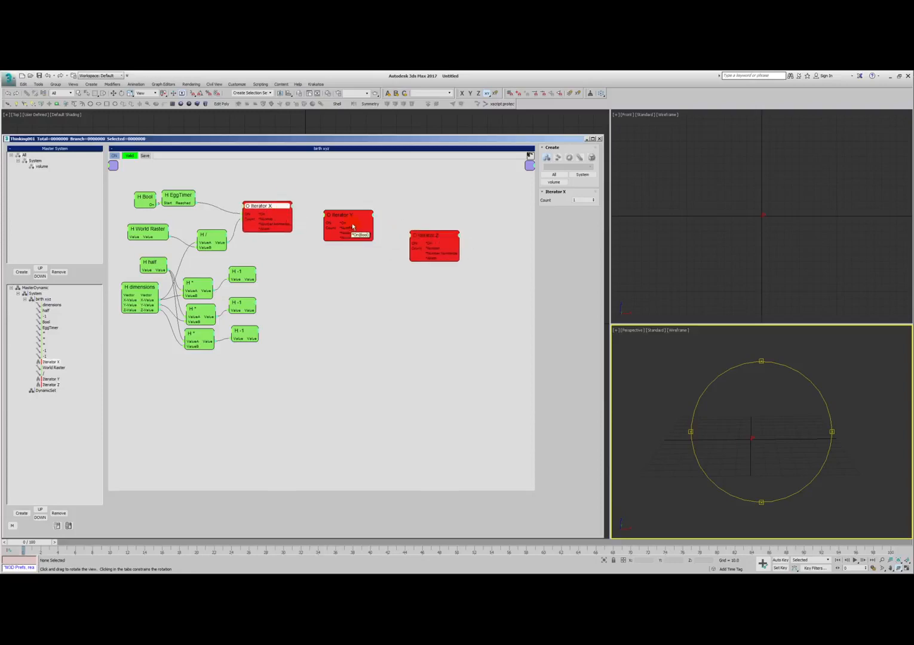
{"action": "left_click_drag", "start_coordinate": [347, 220], "coordinate": [353, 220]}
{"action": "left_click_drag", "start_coordinate": [273, 209], "coordinate": [271, 209]}
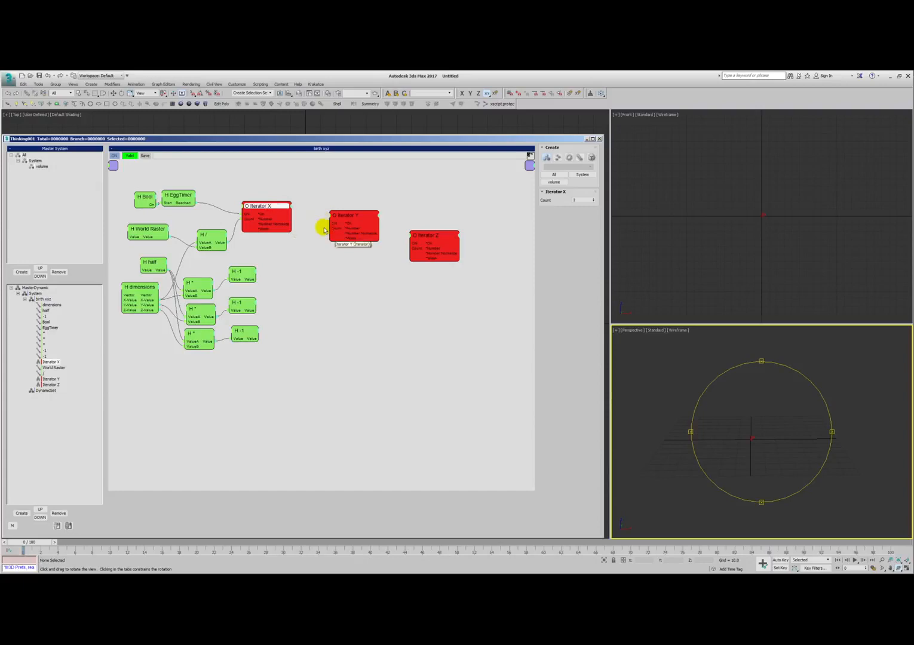
{"action": "right_click", "coordinate": [745, 456]}
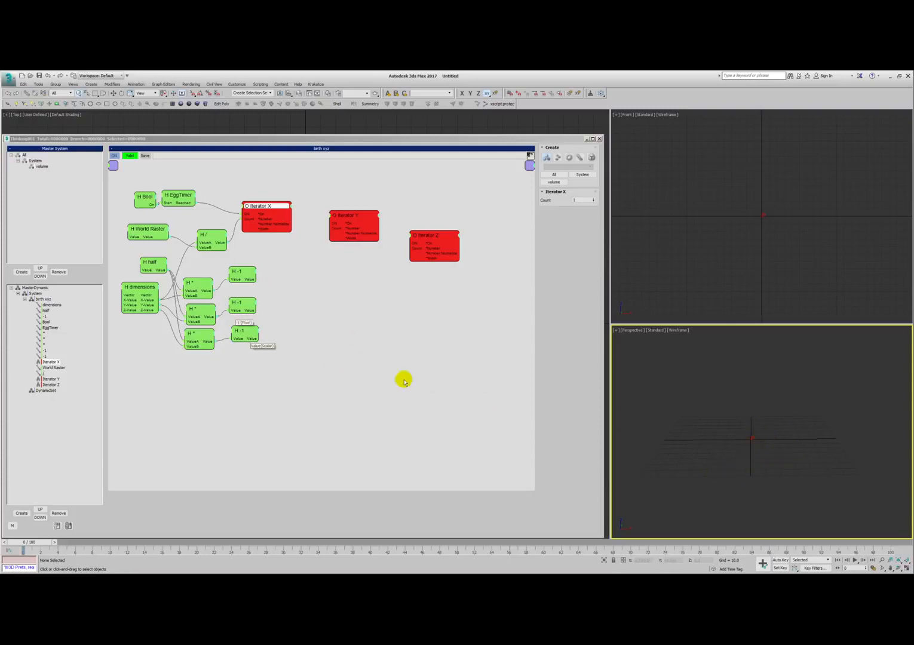
{"action": "left_click_drag", "start_coordinate": [270, 219], "coordinate": [269, 221]}
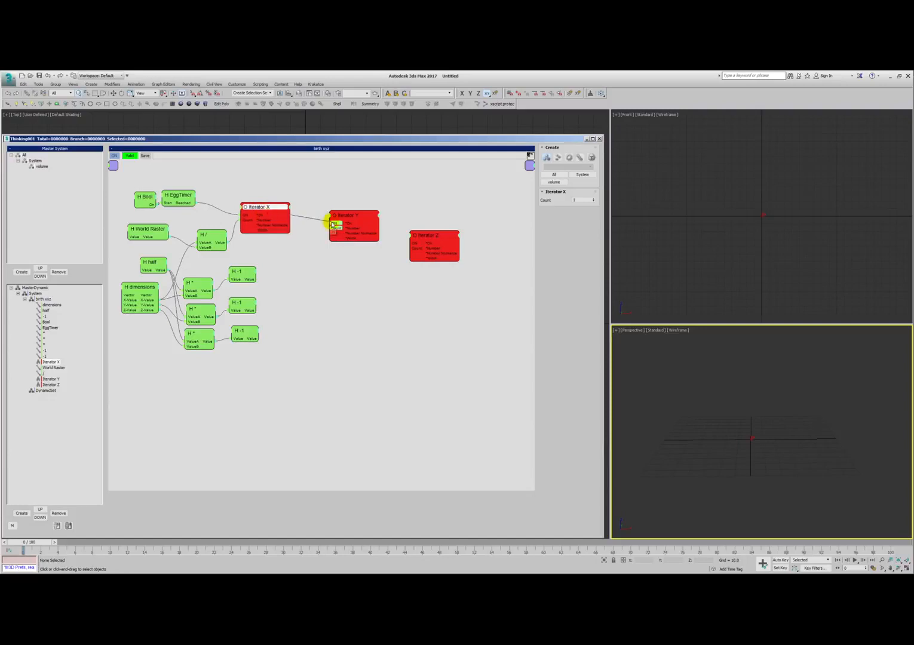
{"action": "left_click_drag", "start_coordinate": [346, 217], "coordinate": [325, 216]}
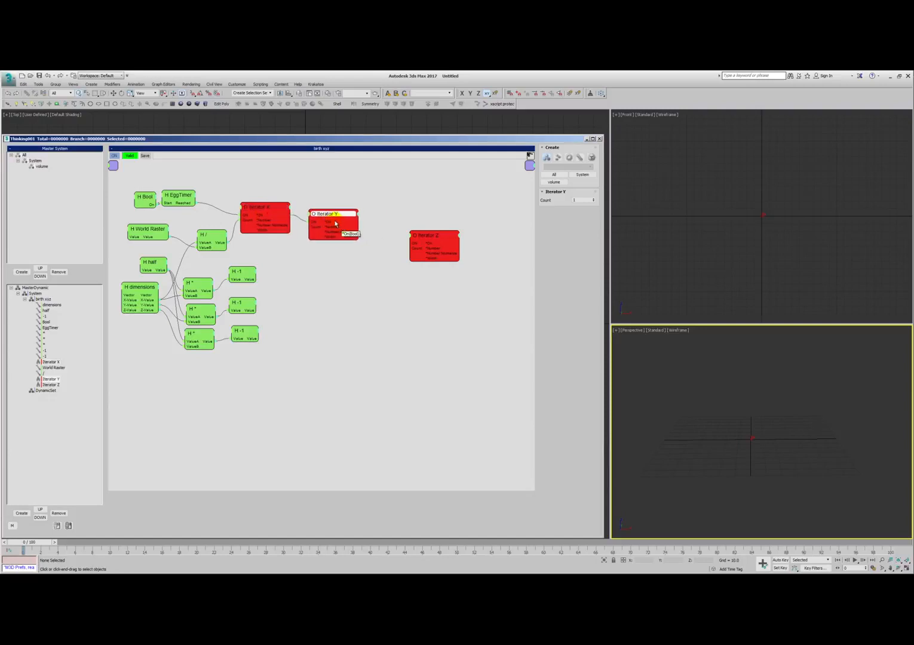
{"action": "left_click_drag", "start_coordinate": [411, 242], "coordinate": [384, 228]}
- Nudge Iterators X, Y and Z into a descending row and clear the selection
{"action": "left_click", "coordinate": [272, 207]}
{"action": "left_click_drag", "start_coordinate": [272, 208], "coordinate": [271, 206]}
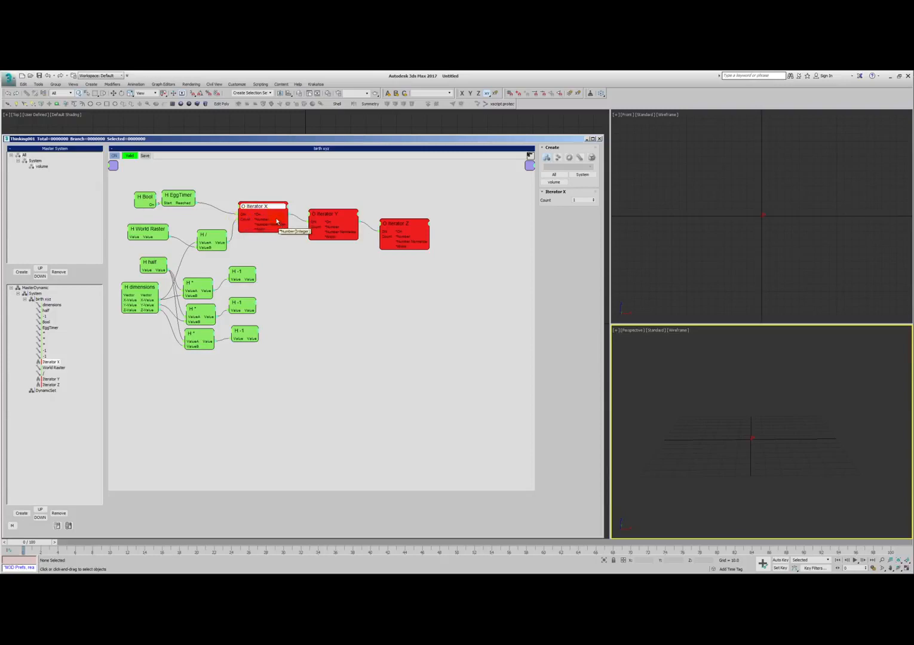
{"action": "left_click_drag", "start_coordinate": [332, 222], "coordinate": [327, 218]}
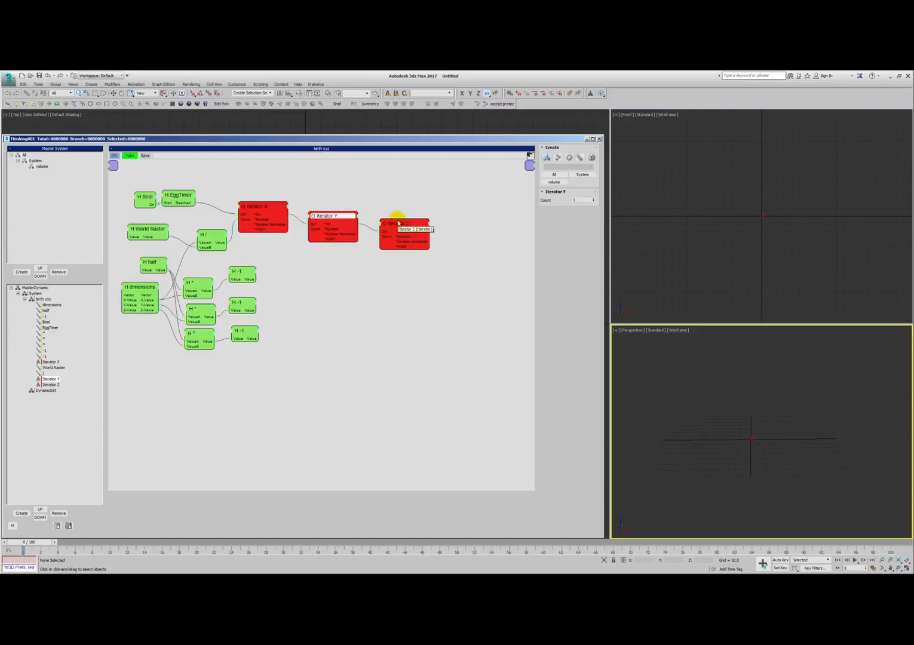
{"action": "left_click_drag", "start_coordinate": [396, 215], "coordinate": [398, 219]}
{"action": "left_click", "coordinate": [346, 264]}
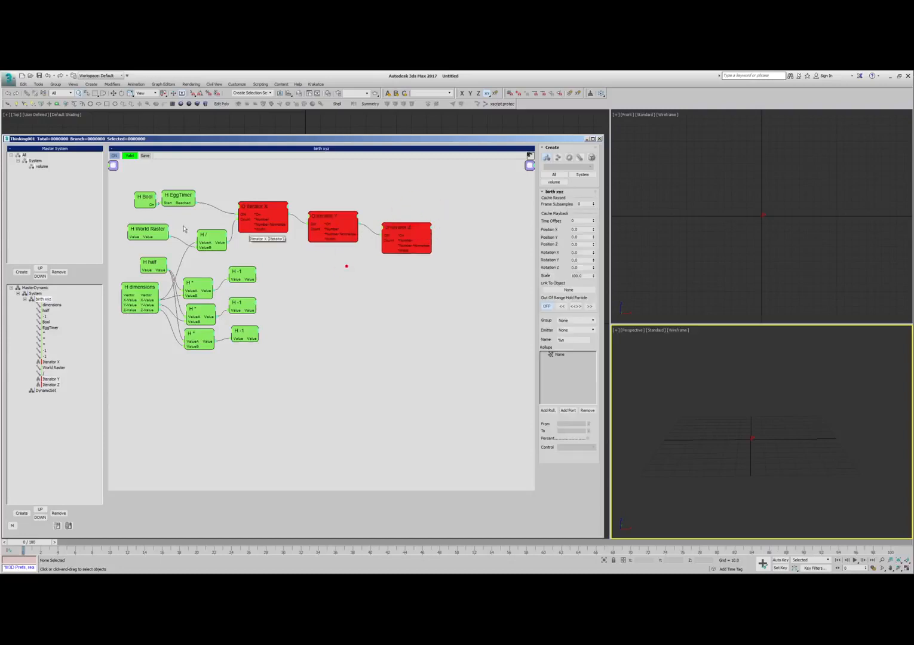
- Shift the * and -1 helpers down to make room and duplicate the / helper twice beneath the original
{"action": "left_click_drag", "start_coordinate": [217, 234], "coordinate": [212, 233]}
{"action": "left_click_drag", "start_coordinate": [285, 265], "coordinate": [173, 367]}
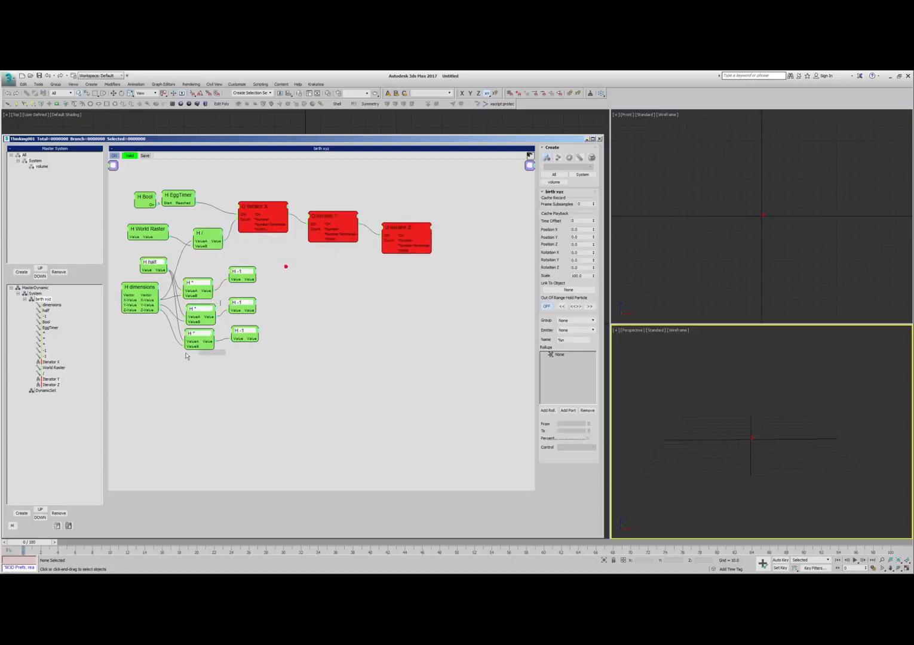
{"action": "left_click_drag", "start_coordinate": [279, 262], "coordinate": [192, 356]}
{"action": "left_click_drag", "start_coordinate": [198, 281], "coordinate": [206, 312]}
{"action": "left_click_drag", "start_coordinate": [204, 241], "coordinate": [203, 279]}
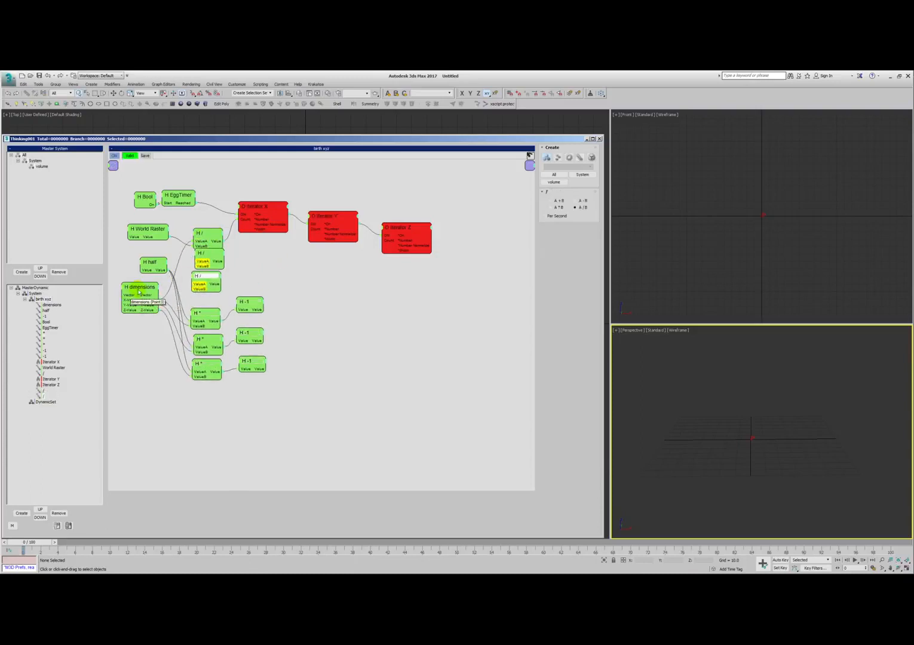
- Wire the dimensions' Y-Value and Z-Value and World Raster into the new / helpers, feeding the Counts of Iterator Y and Iterator Z
{"action": "double_click", "coordinate": [138, 289]}
{"action": "left_click_drag", "start_coordinate": [139, 290], "coordinate": [144, 289]}
{"action": "left_click_drag", "start_coordinate": [198, 261], "coordinate": [195, 285]}
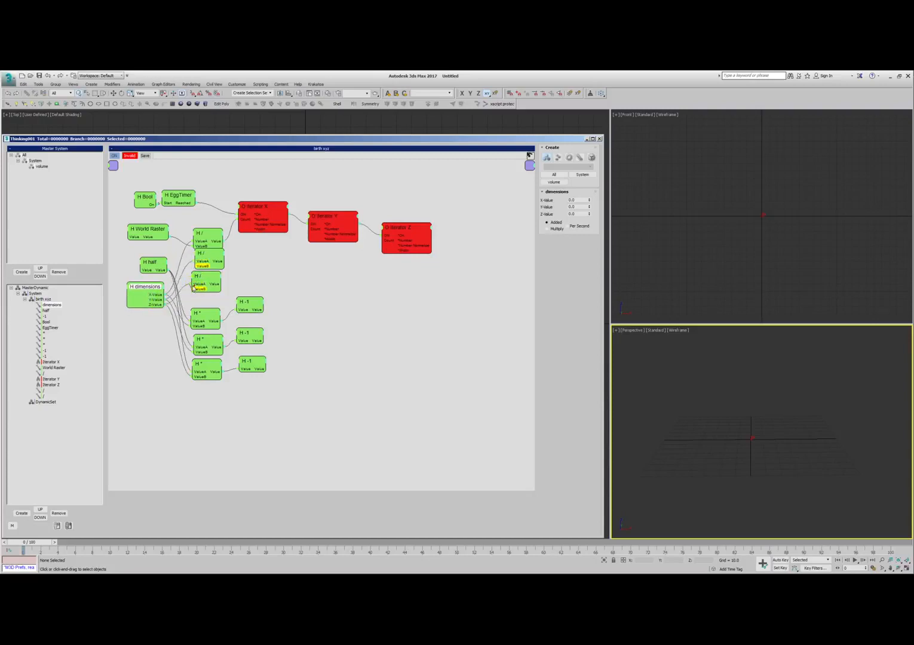
{"action": "left_click_drag", "start_coordinate": [165, 240], "coordinate": [201, 266]}
{"action": "left_click_drag", "start_coordinate": [208, 277], "coordinate": [309, 229]}
{"action": "left_click_drag", "start_coordinate": [382, 240], "coordinate": [220, 287]}
{"action": "left_click_drag", "start_coordinate": [313, 292], "coordinate": [240, 380]}
{"action": "left_click", "coordinate": [329, 330]}
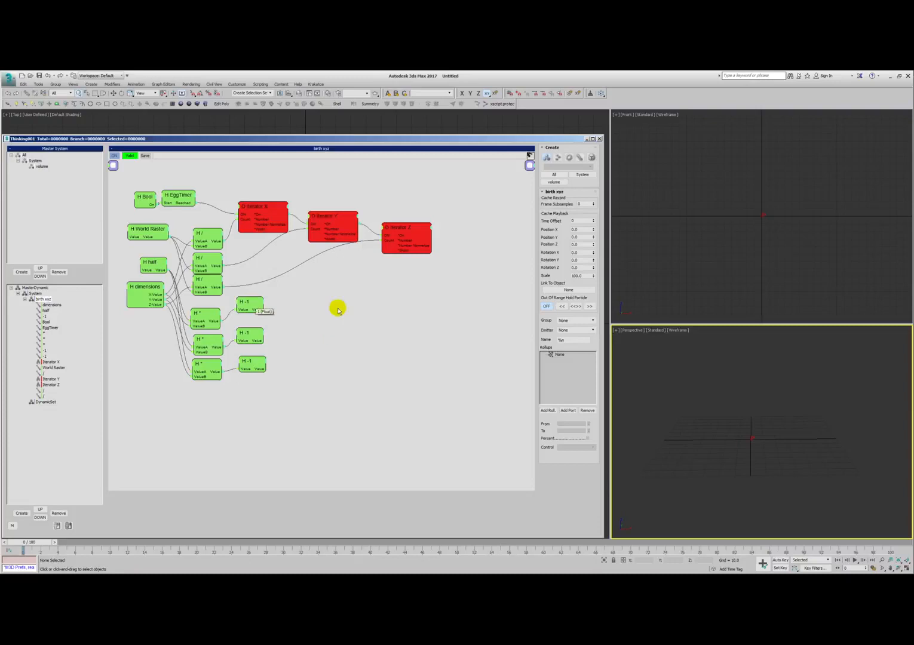
- Add a Point3 helper below and to the right of Iterator Z, and nudge Iterators Y and Z slightly down and left
{"action": "right_click", "coordinate": [345, 282]}
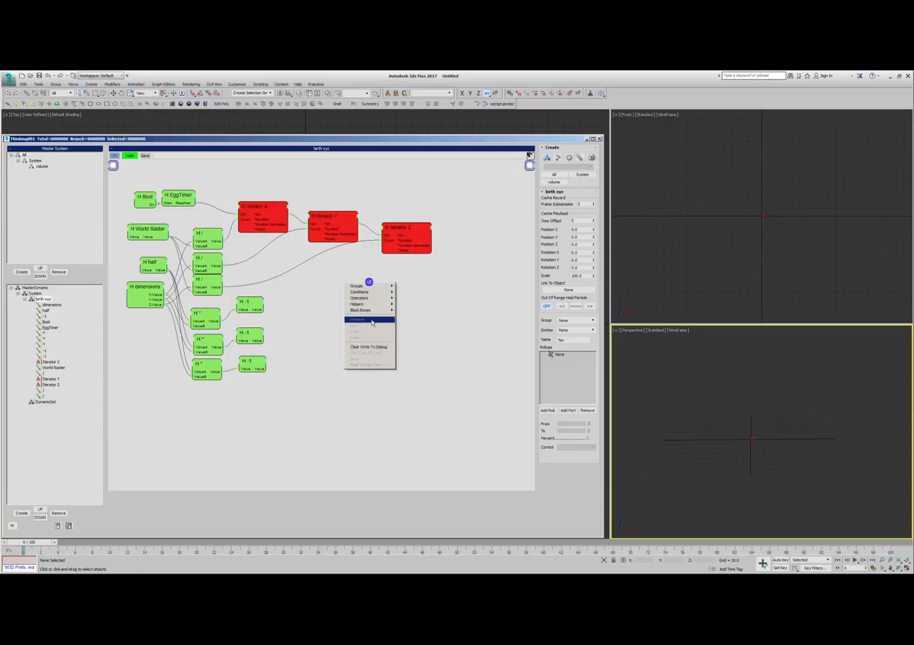
{"action": "left_click", "coordinate": [371, 304]}
{"action": "left_click", "coordinate": [410, 311]}
{"action": "left_click", "coordinate": [442, 371]}
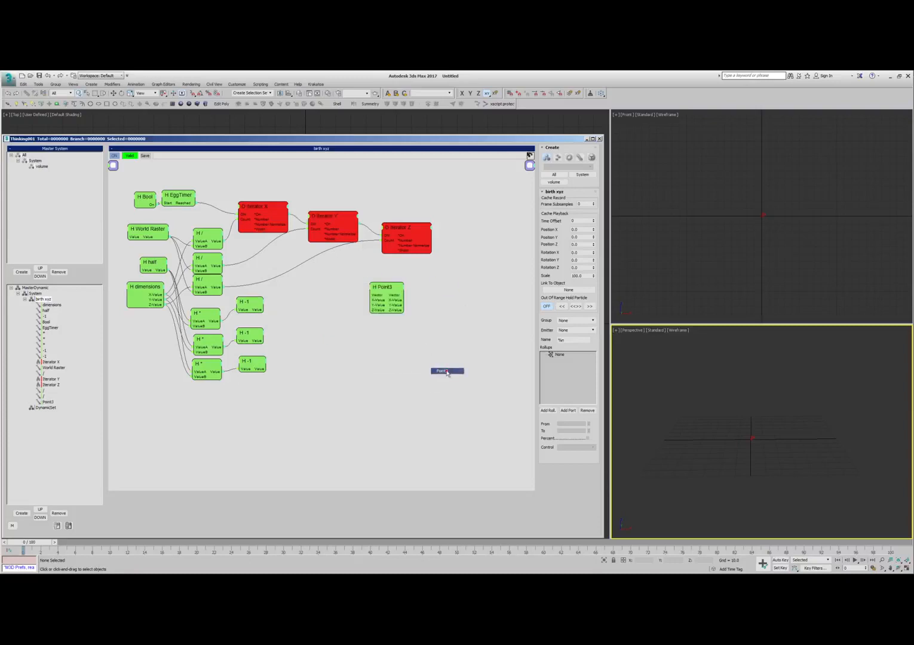
{"action": "left_click_drag", "start_coordinate": [382, 283], "coordinate": [449, 293]}
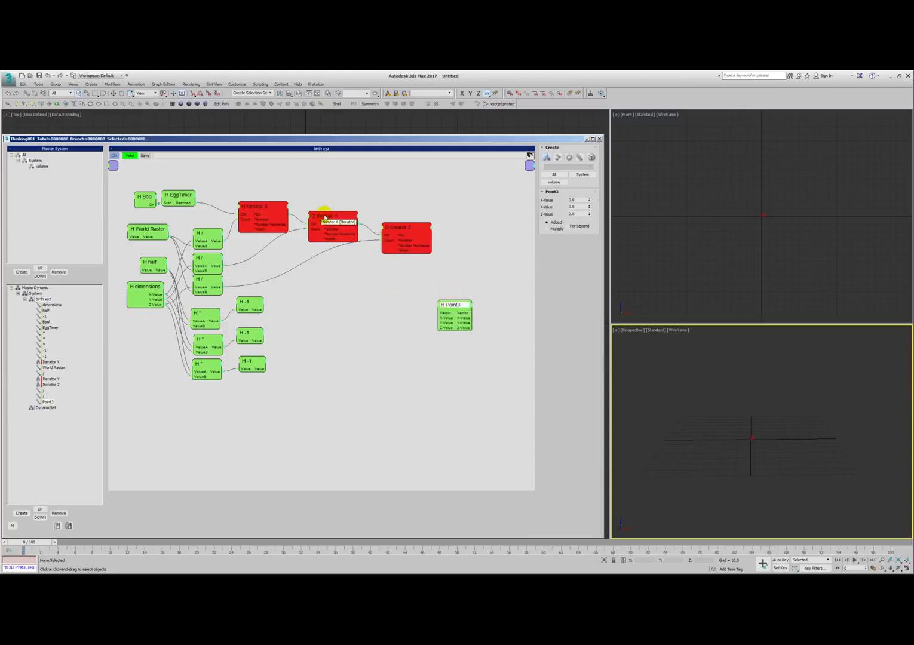
{"action": "left_click_drag", "start_coordinate": [320, 214], "coordinate": [315, 215]}
{"action": "left_click_drag", "start_coordinate": [415, 227], "coordinate": [407, 240]}
{"action": "mouse_move", "coordinate": [447, 307]}
{"action": "left_mouse_down"}
{"action": "mouse_move", "coordinate": [476, 309]}
{"action": "mouse_move", "coordinate": [454, 310]}
{"action": "left_mouse_up"}
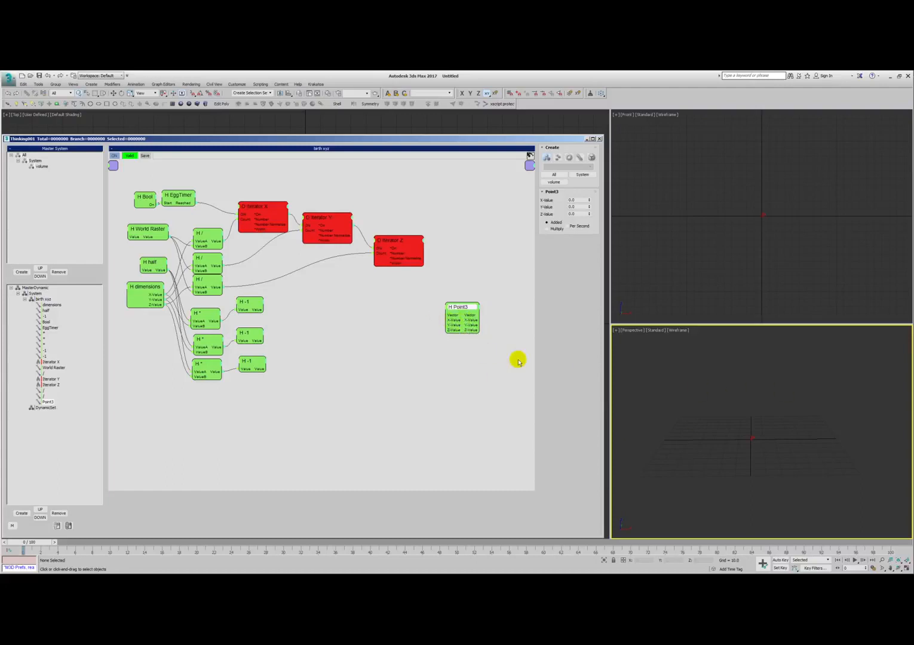
- Add a Texmap helper below and to the right of the -1 helpers
{"action": "double_click", "coordinate": [323, 373]}
{"action": "type", "text": "texmap"}
{"action": "key", "text": "Return"}
{"action": "left_click_drag", "start_coordinate": [343, 380], "coordinate": [327, 392]}
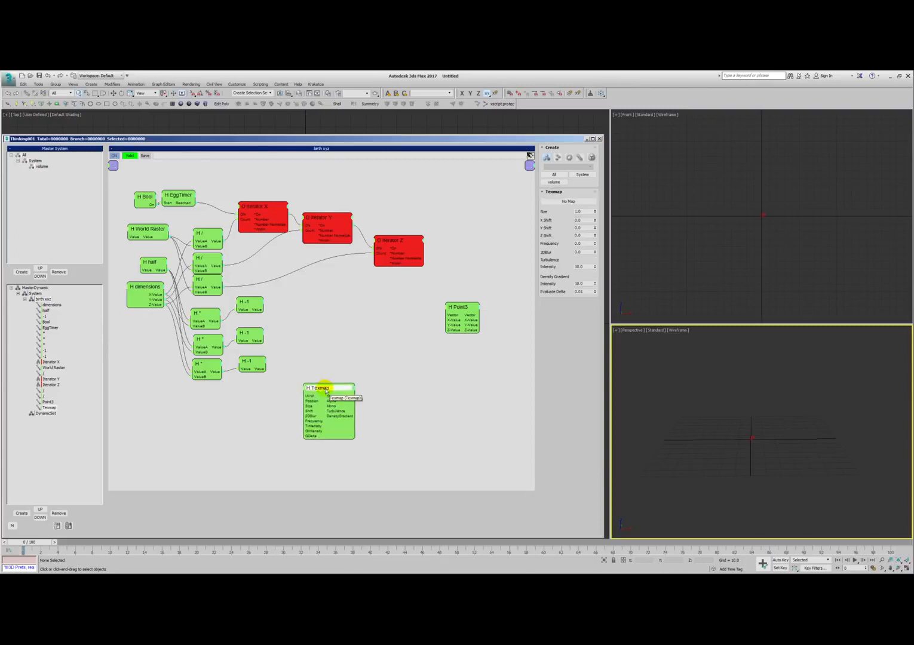
- Add a TexmapColor helper to the right of the Texmap helper and adjust the spacing between them
{"action": "double_click", "coordinate": [371, 385]}
{"action": "type", "text": "texm"}
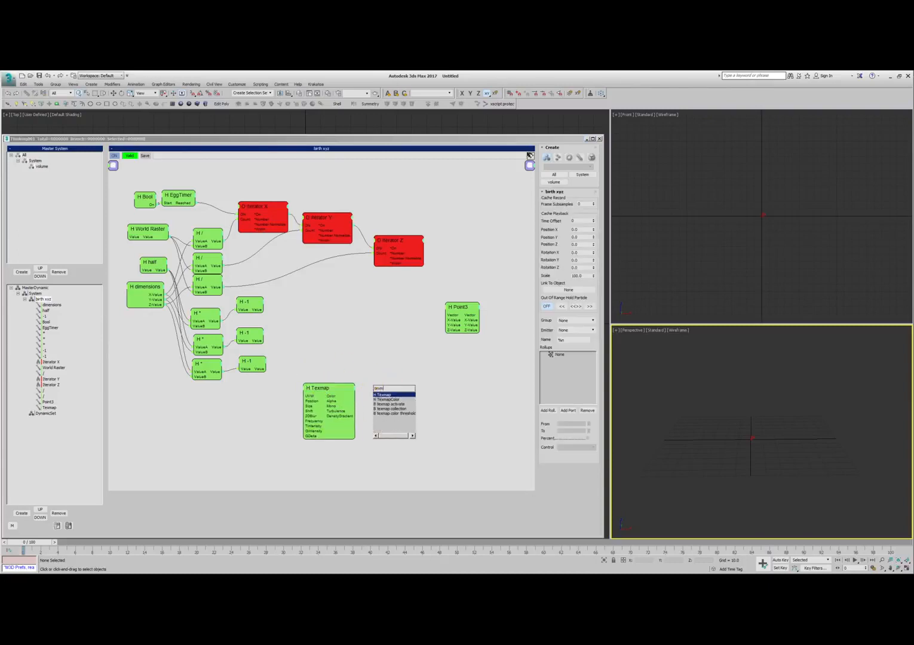
{"action": "key", "text": "Down"}
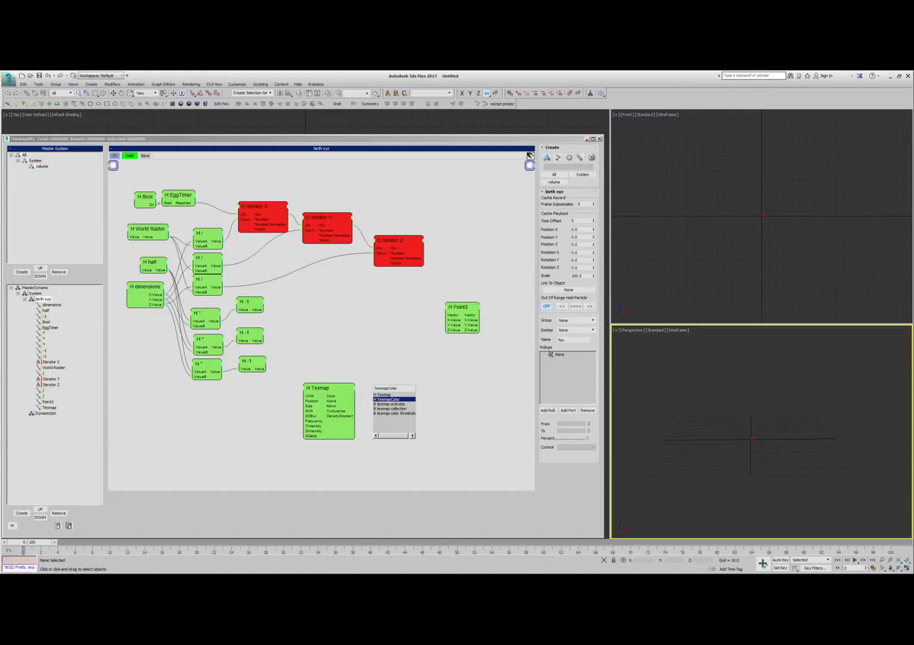
{"action": "key", "text": "Return"}
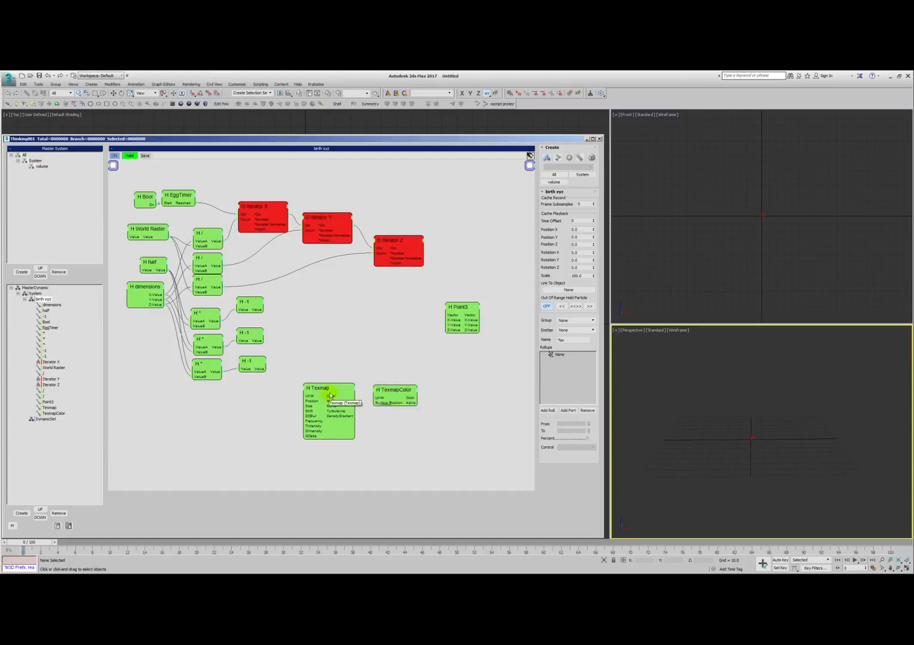
{"action": "left_click_drag", "start_coordinate": [338, 391], "coordinate": [326, 394]}
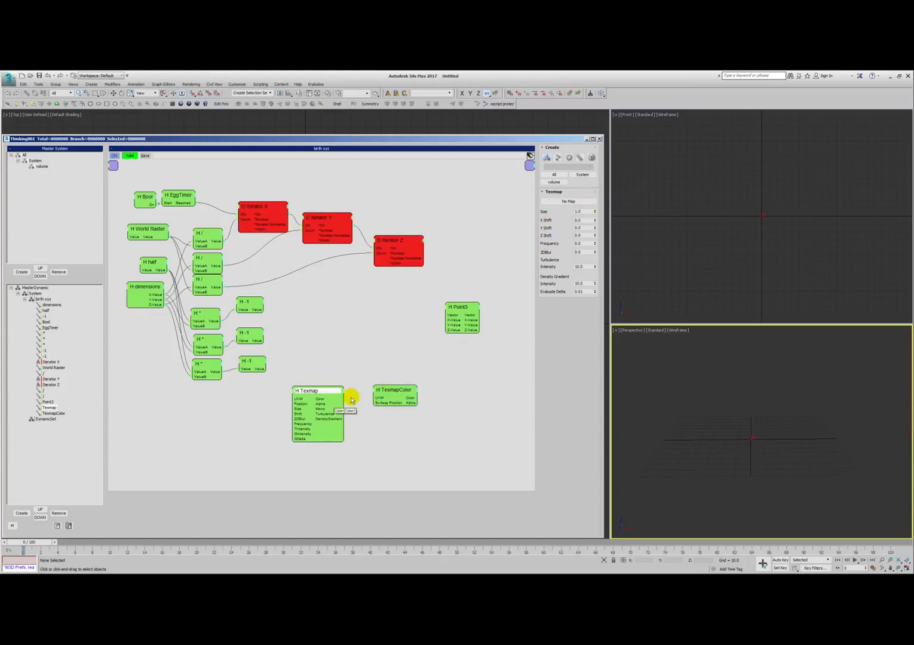
{"action": "left_click_drag", "start_coordinate": [392, 391], "coordinate": [373, 396]}
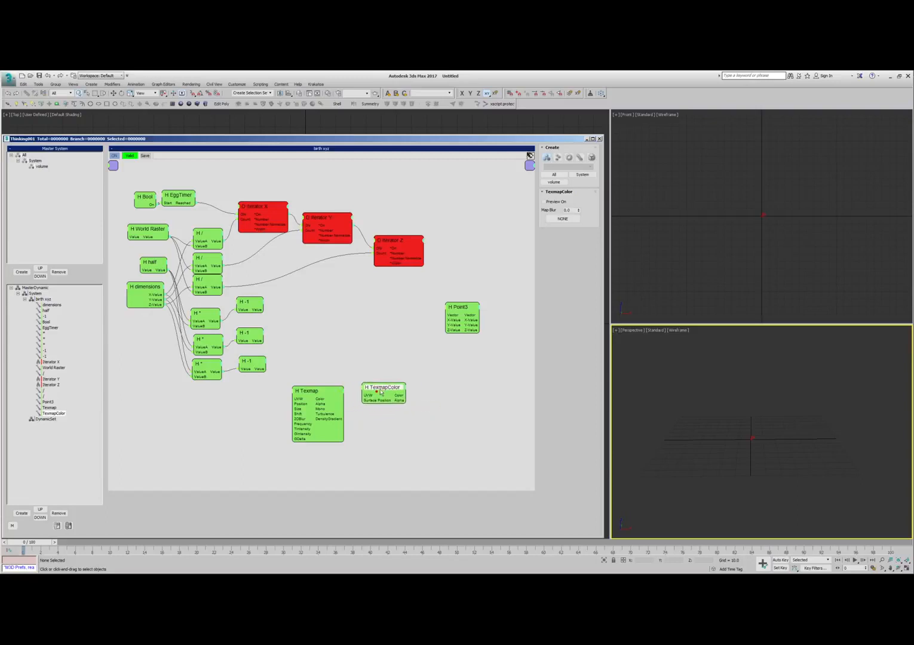
- Delete the Texmap helper and move TexmapColor into its place
{"action": "left_click", "coordinate": [312, 390]}
{"action": "key", "text": "Delete"}
{"action": "left_click_drag", "start_coordinate": [369, 389], "coordinate": [318, 391]}
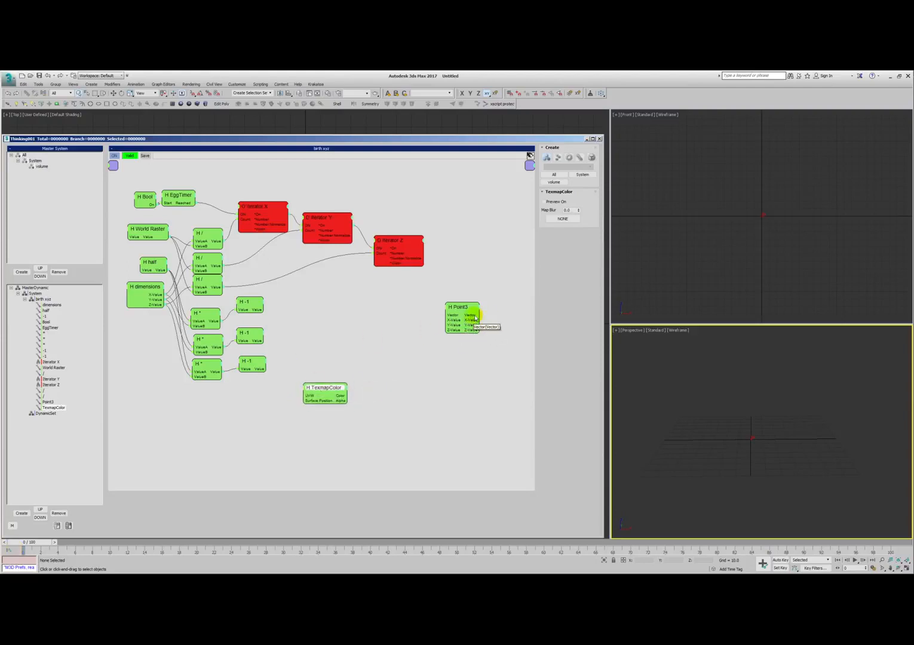
- Rearrange the three iterators, moving Iterator X and Iterator Z slightly left and lowering Iterators Y and Z
{"action": "left_click_drag", "start_coordinate": [418, 251], "coordinate": [408, 251]}
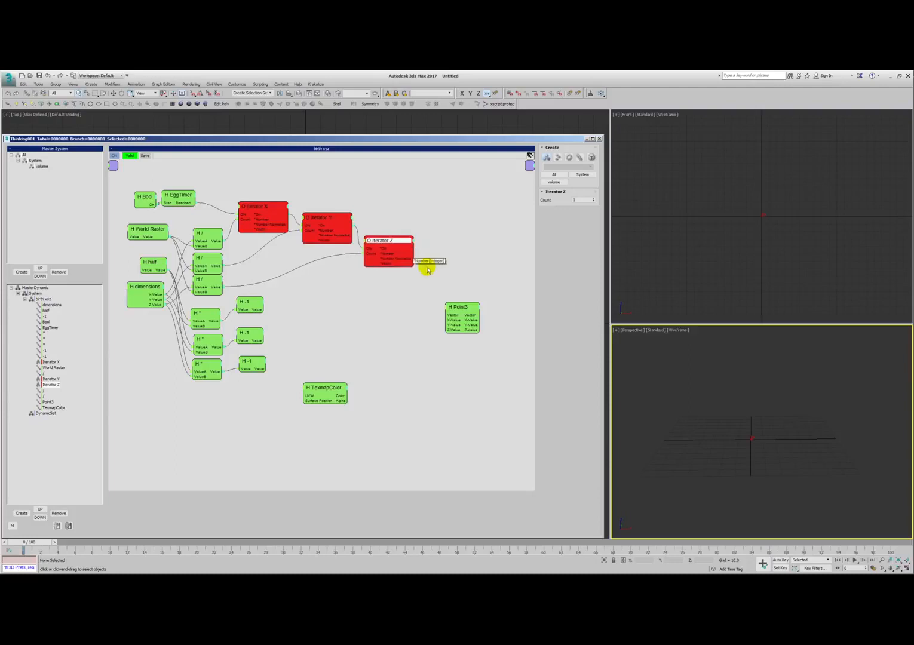
{"action": "left_click_drag", "start_coordinate": [320, 225], "coordinate": [321, 233]}
{"action": "left_click_drag", "start_coordinate": [384, 249], "coordinate": [381, 255]}
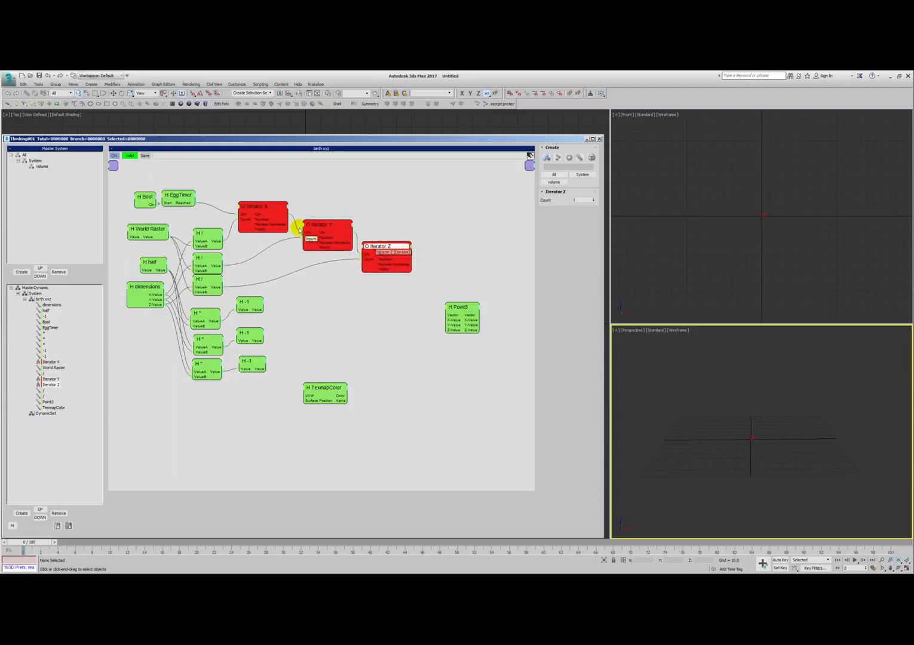
{"action": "left_click_drag", "start_coordinate": [258, 211], "coordinate": [252, 210]}
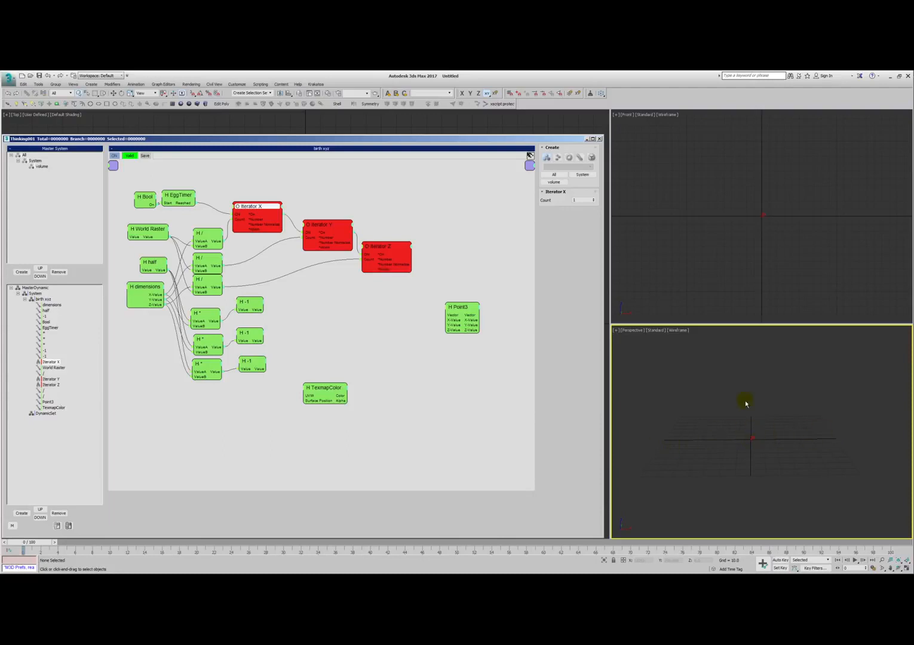
- Add a ValueToValue helper to the right of the top -1 helper and select it
{"action": "right_click", "coordinate": [305, 301]}
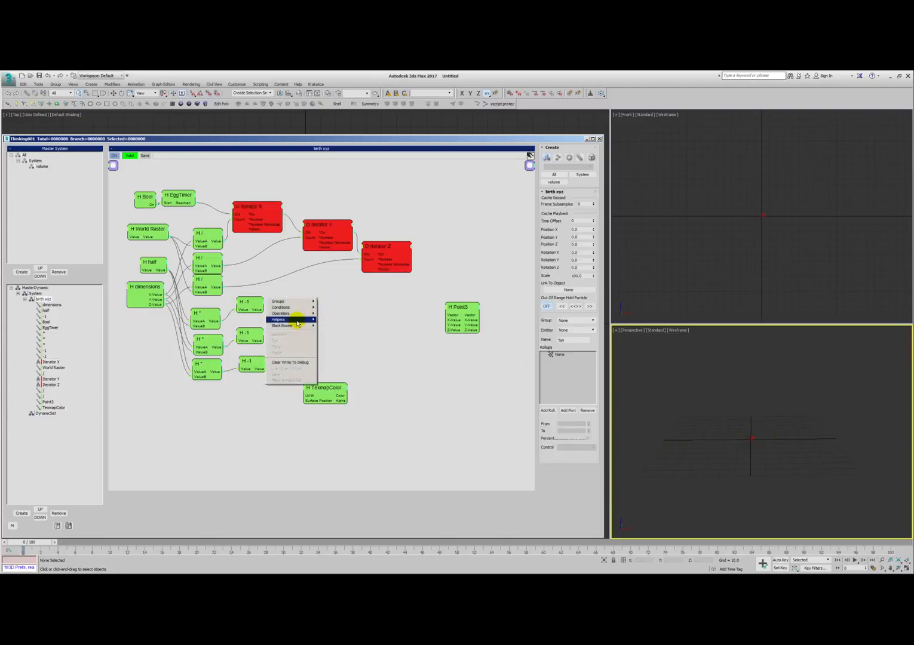
{"action": "mouse_move", "coordinate": [300, 320]}
{"action": "left_click", "coordinate": [330, 320]}
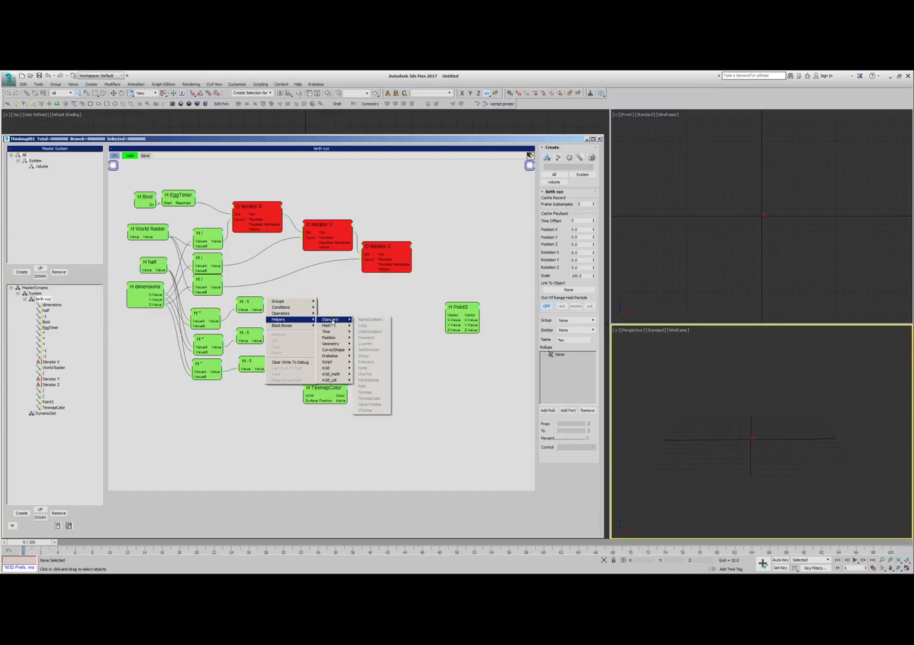
{"action": "left_click", "coordinate": [374, 405]}
{"action": "left_click", "coordinate": [306, 300]}
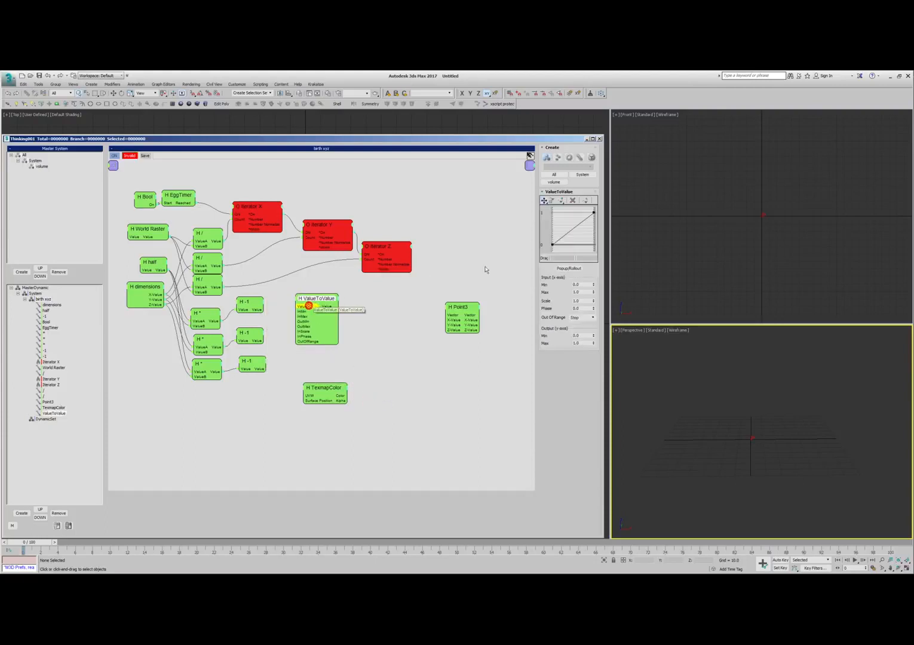
- Connect Iterator X's output to the Value input of the ValueToValue helper
{"action": "left_click", "coordinate": [259, 217]}
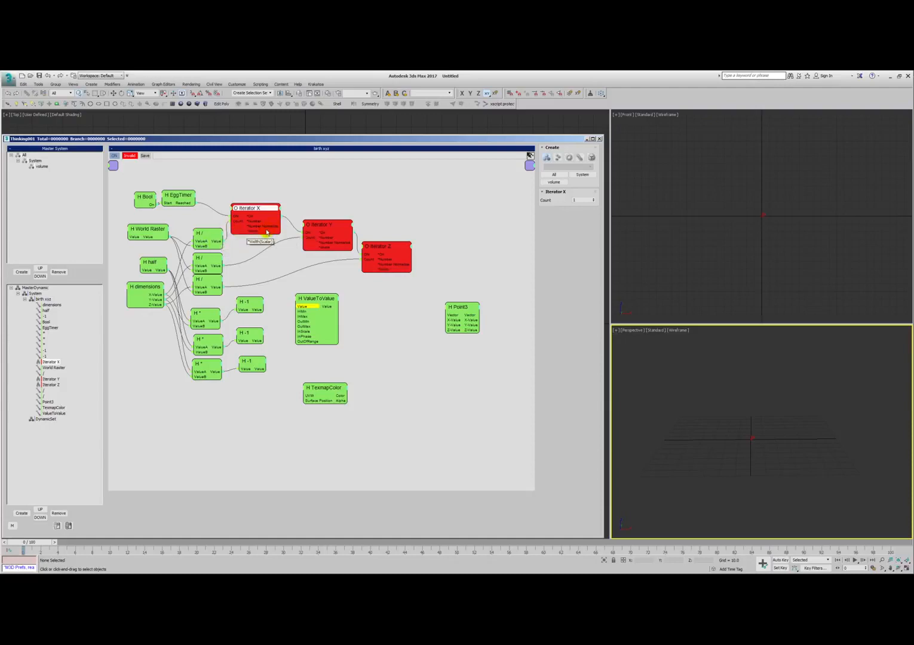
{"action": "left_click_drag", "start_coordinate": [285, 279], "coordinate": [316, 297]}
{"action": "left_click", "coordinate": [311, 298]}
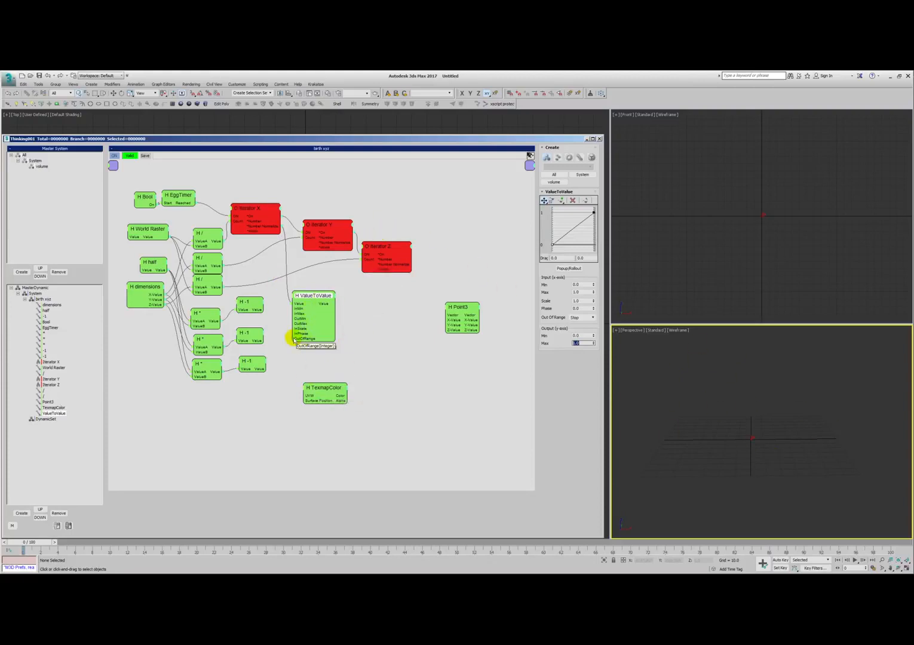
- Connect the top -1 helper to OutMin and the top multiply helper to OutMax of the ValueToValue helper
{"action": "left_click", "coordinate": [307, 295]}
{"action": "left_click", "coordinate": [575, 342]}
{"action": "left_click_drag", "start_coordinate": [570, 340], "coordinate": [554, 343]}
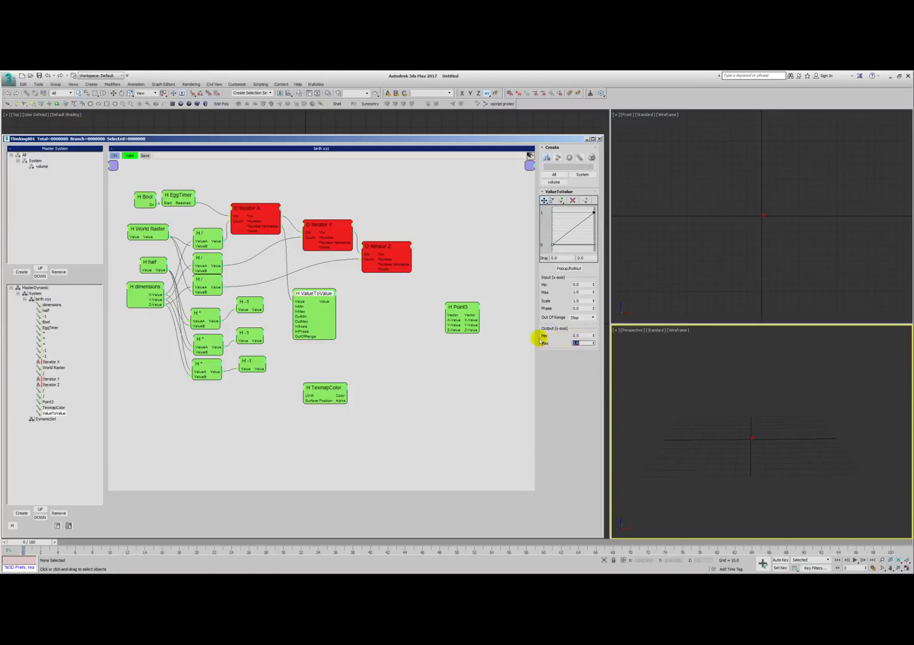
{"action": "left_click_drag", "start_coordinate": [146, 288], "coordinate": [141, 298]}
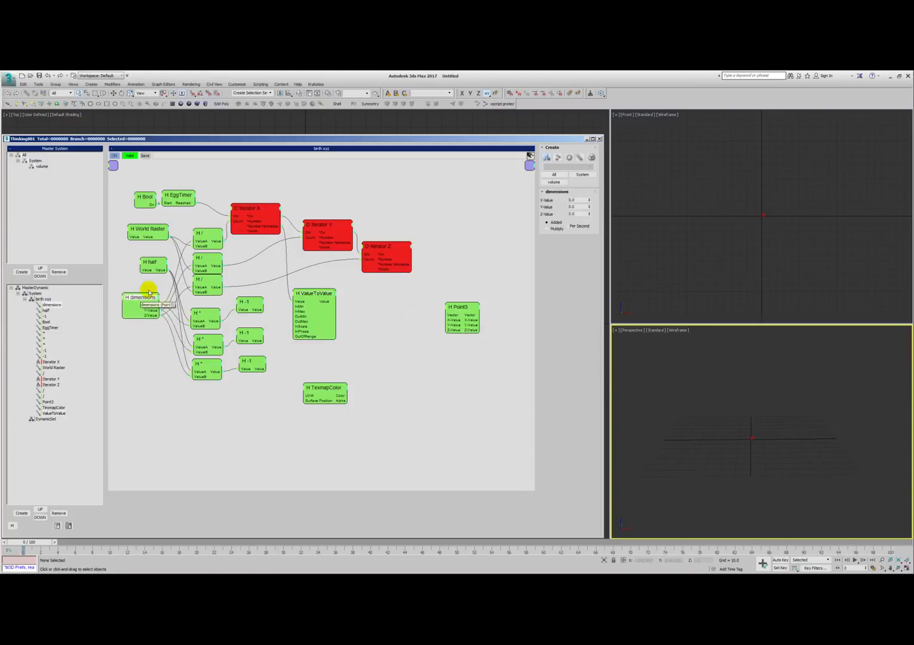
{"action": "left_click", "coordinate": [250, 303]}
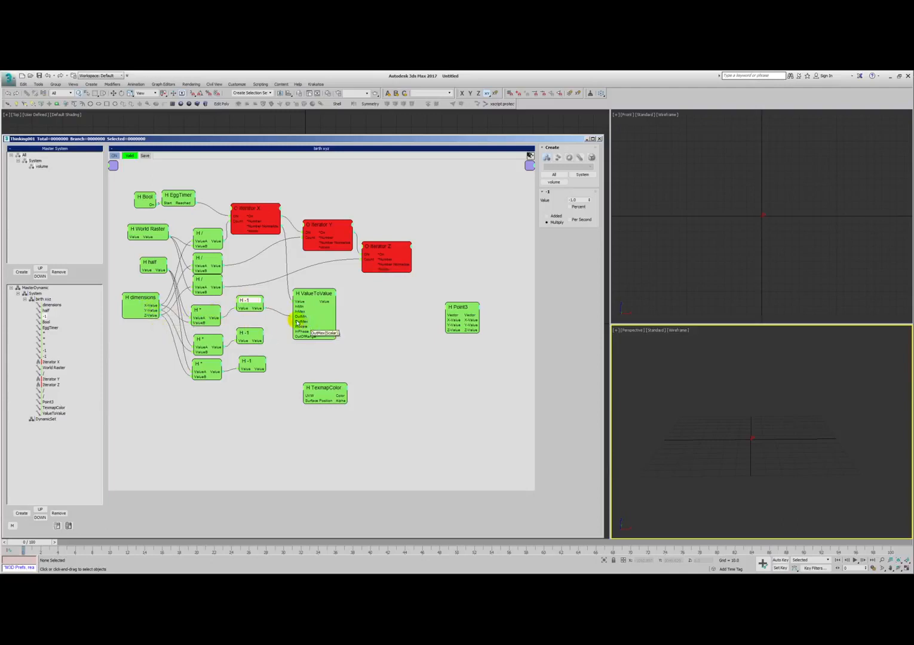
{"action": "left_click_drag", "start_coordinate": [177, 322], "coordinate": [212, 320]}
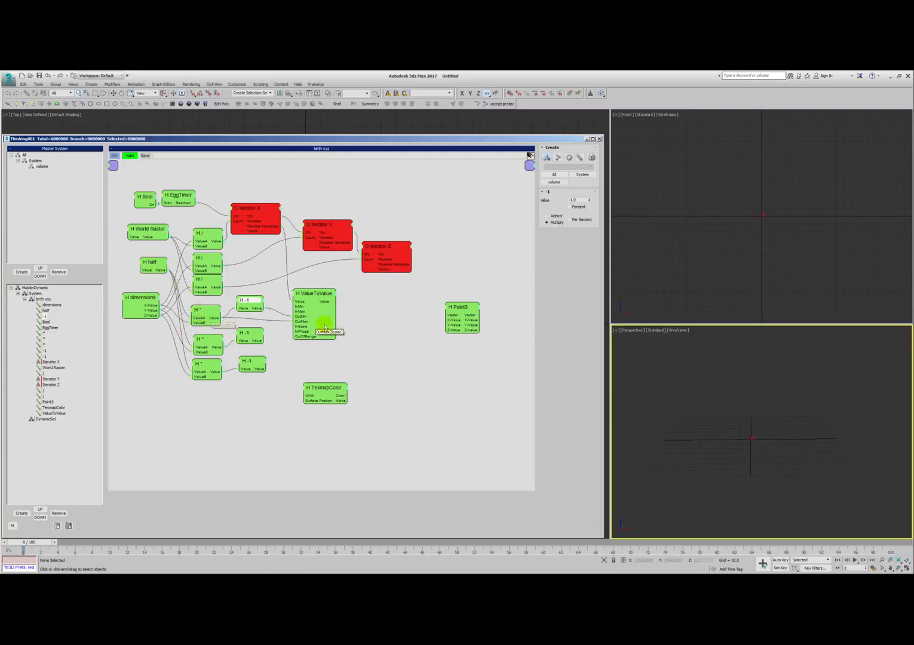
- Shift the dimensions helper slightly left, hide the half helper's unused input, and lower the half helper slightly
{"action": "left_click_drag", "start_coordinate": [140, 304], "coordinate": [136, 303]}
{"action": "left_click", "coordinate": [148, 266]}
{"action": "double_click", "coordinate": [149, 266]}
{"action": "left_click_drag", "start_coordinate": [150, 260], "coordinate": [152, 265]}
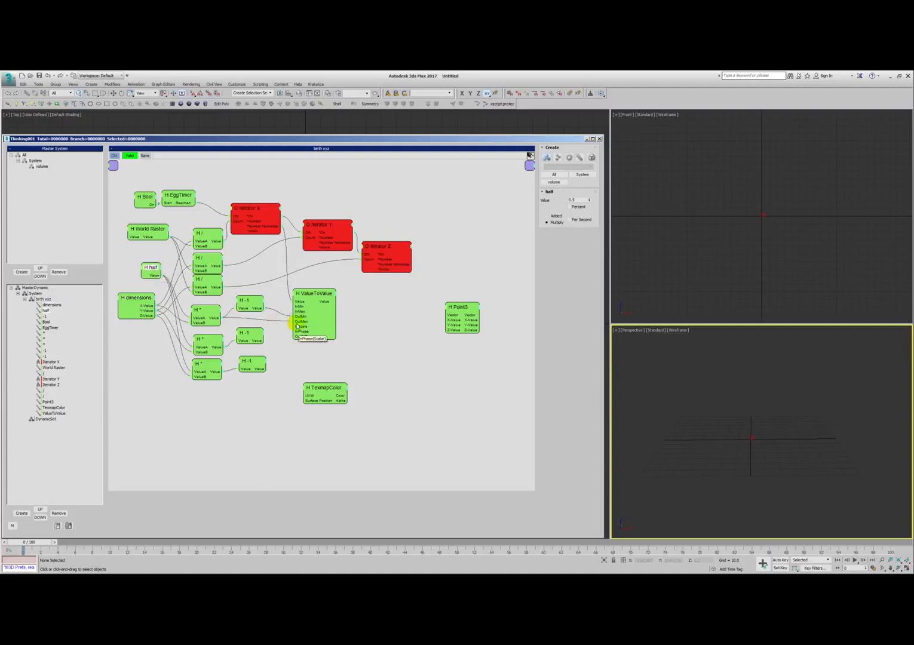
- Create two copies of the ValueToValue helper, staggering them diagonally between the original and the Point3 helper
{"action": "left_click_drag", "start_coordinate": [321, 294], "coordinate": [489, 324]}
{"action": "left_click_drag", "start_coordinate": [439, 339], "coordinate": [422, 334]}
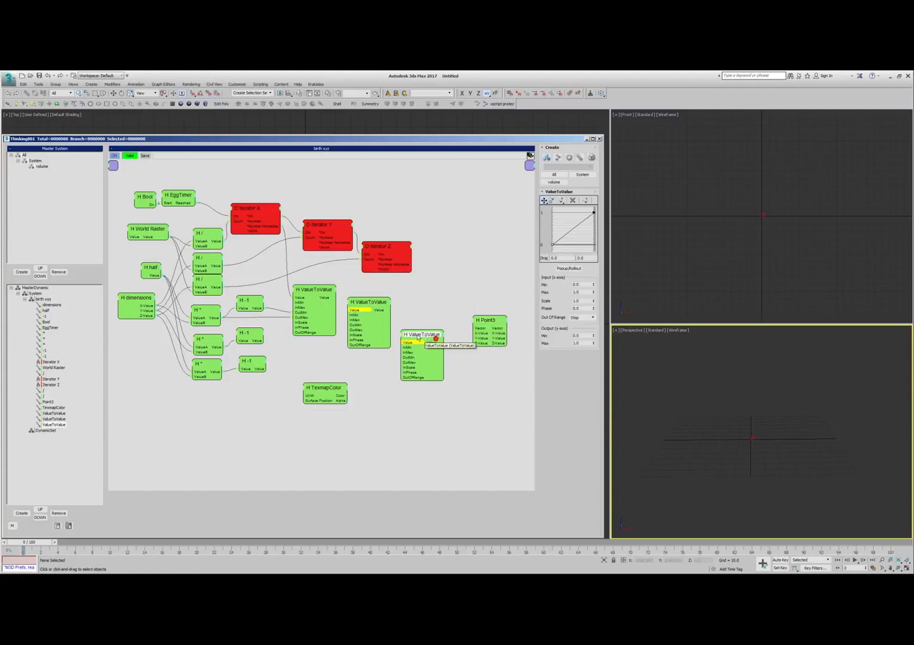
{"action": "left_click_drag", "start_coordinate": [370, 303], "coordinate": [379, 312]}
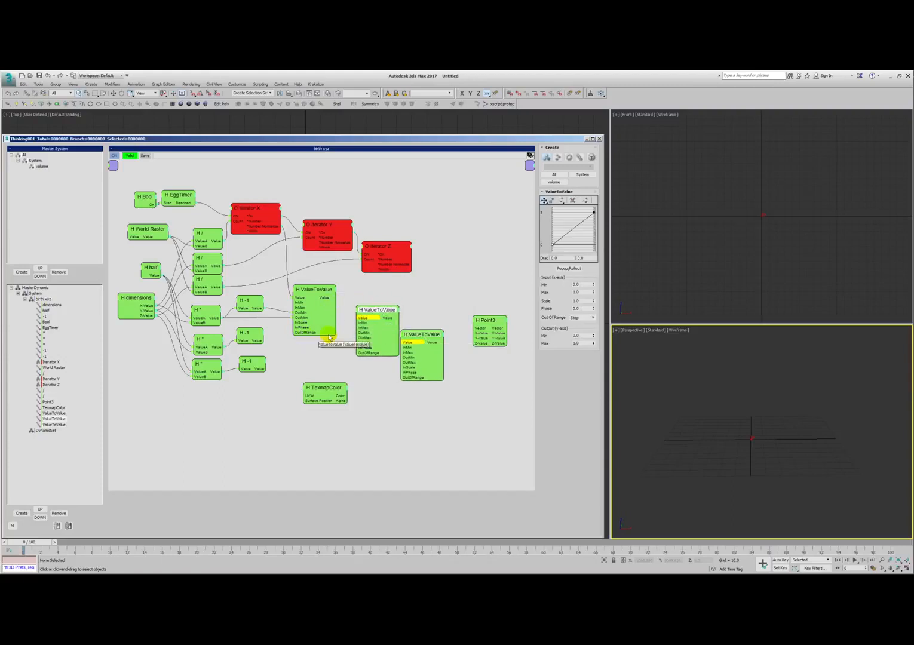
- Connect the middle -1 and multiply helpers to OutMin and OutMax of the second ValueToValue helper
{"action": "left_click_drag", "start_coordinate": [359, 336], "coordinate": [216, 345]}
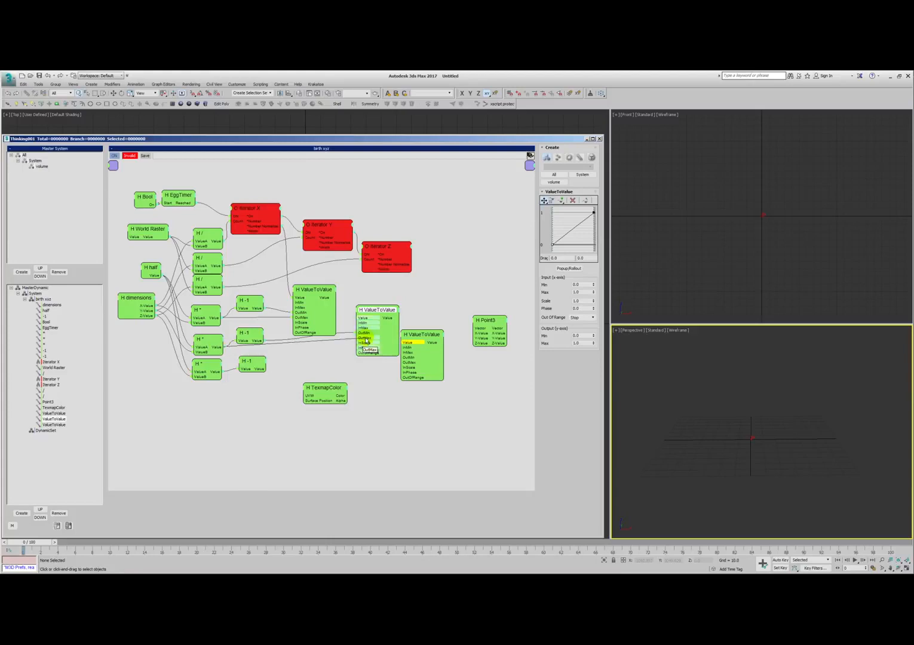
{"action": "left_click", "coordinate": [206, 340]}
{"action": "left_click", "coordinate": [202, 363]}
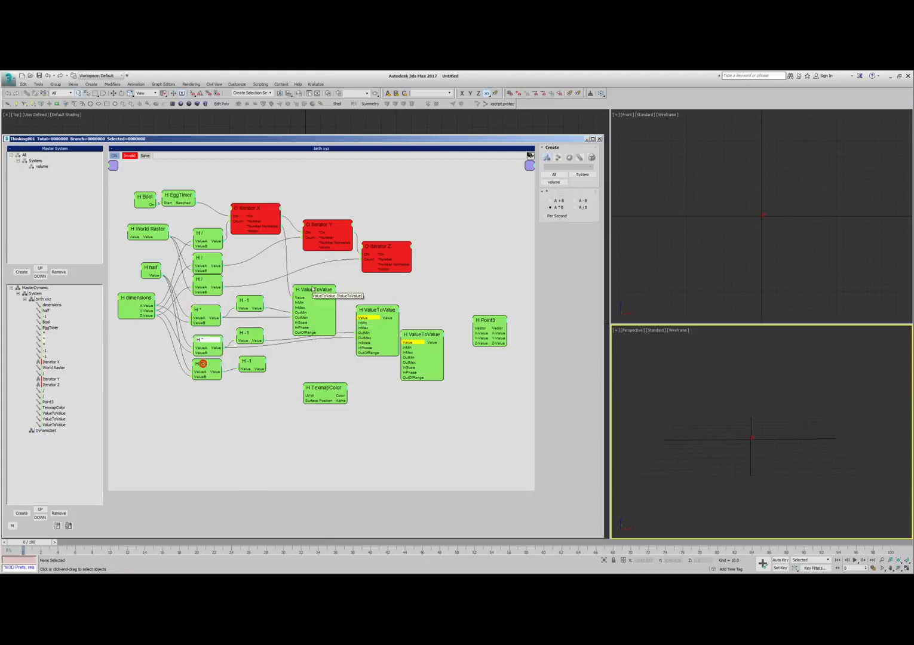
- Set the dimensions helper's X-Value to 20 and Y-Value to 30, and enter a new Z-Value
{"action": "left_click", "coordinate": [313, 290]}
{"action": "left_click", "coordinate": [204, 311]}
{"action": "left_click", "coordinate": [204, 340]}
{"action": "left_click_drag", "start_coordinate": [203, 362], "coordinate": [204, 368]}
{"action": "left_click_drag", "start_coordinate": [131, 300], "coordinate": [134, 302]}
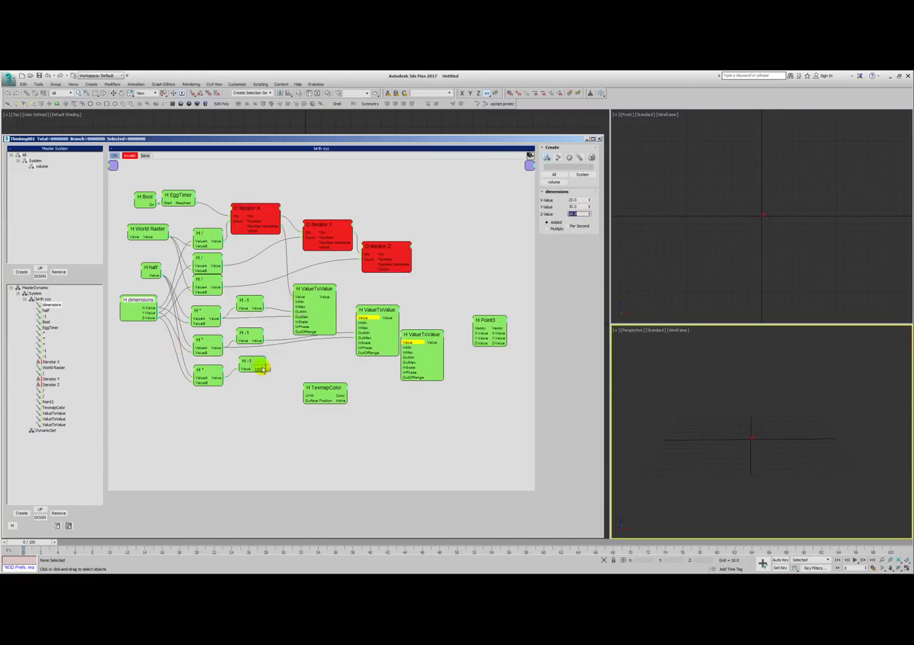
- Lower the third ValueToValue helper and connect the bottom -1 and multiply helpers to its OutMin and OutMax
{"action": "left_click_drag", "start_coordinate": [253, 362], "coordinate": [252, 366]}
{"action": "left_click_drag", "start_coordinate": [323, 387], "coordinate": [324, 396]}
{"action": "left_click_drag", "start_coordinate": [375, 331], "coordinate": [429, 378]}
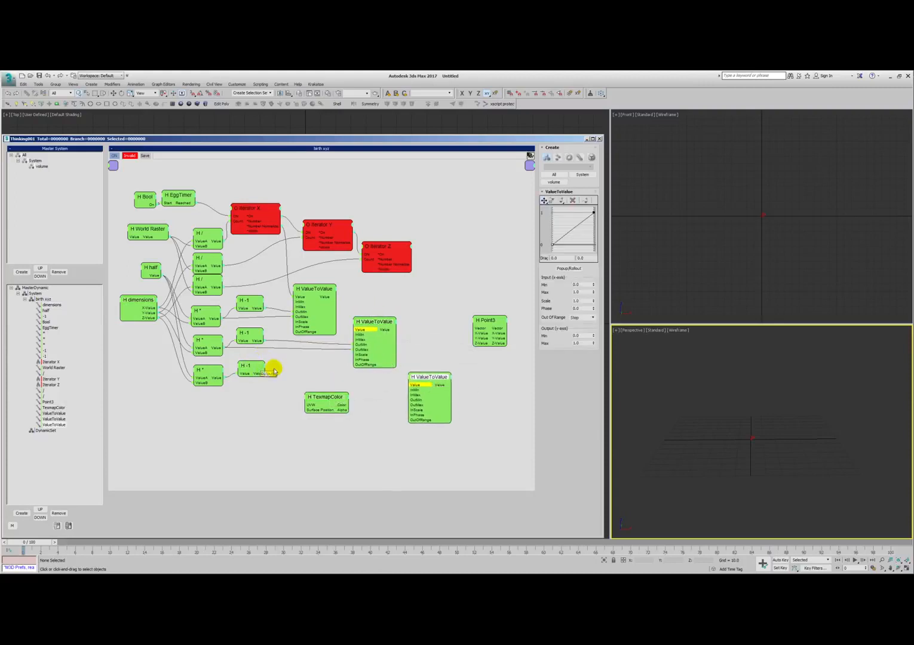
{"action": "left_click", "coordinate": [296, 363]}
{"action": "left_click_drag", "start_coordinate": [263, 372], "coordinate": [217, 380]}
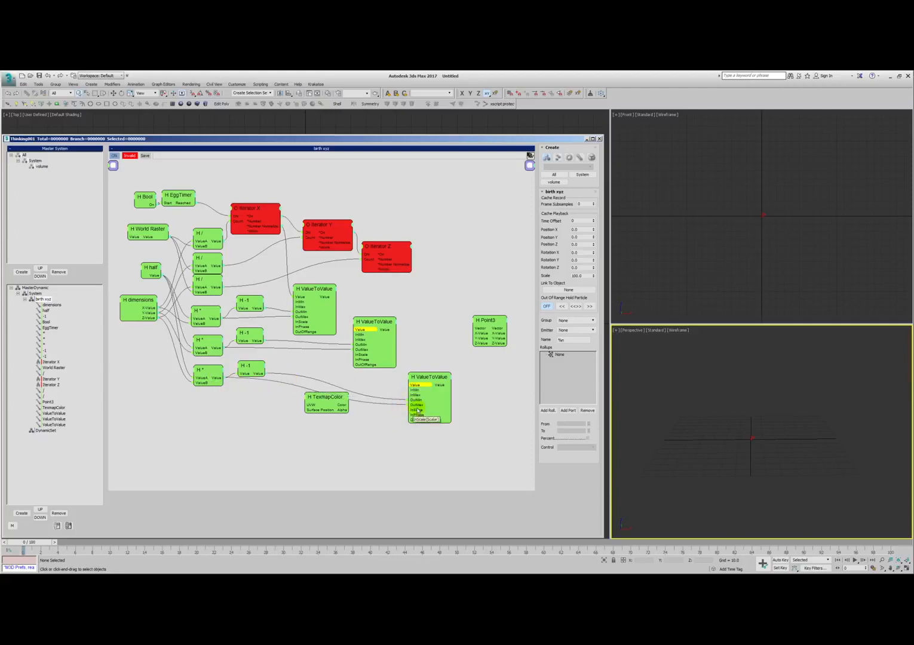
- Connect Iterator Y and Iterator Z to the Value inputs of the second and third ValueToValue helpers
{"action": "left_click_drag", "start_coordinate": [423, 373], "coordinate": [422, 378]}
{"action": "left_click", "coordinate": [351, 323]}
{"action": "left_click_drag", "start_coordinate": [360, 332], "coordinate": [380, 326]}
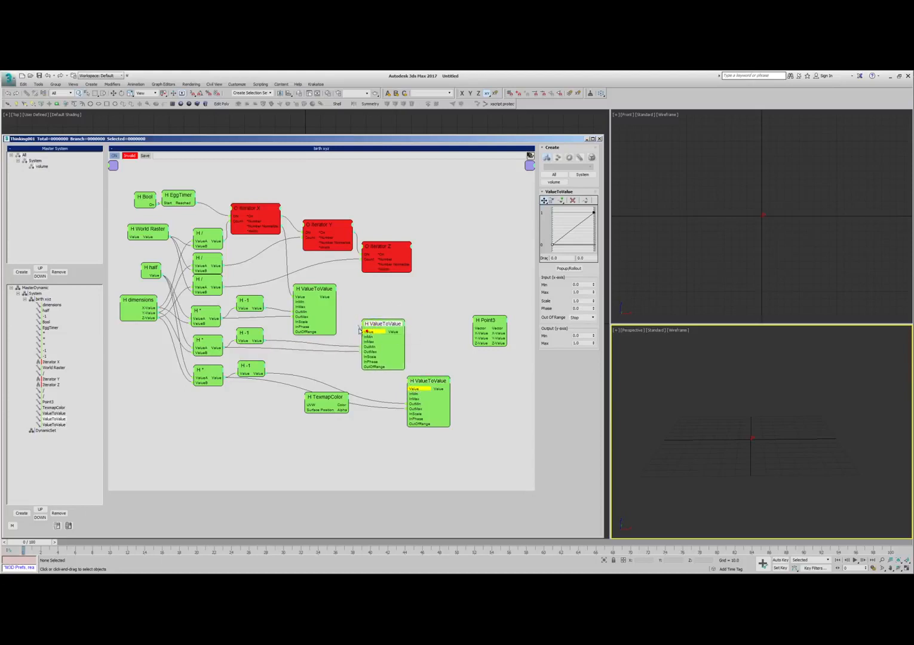
{"action": "left_click", "coordinate": [388, 250]}
{"action": "left_click_drag", "start_coordinate": [388, 249], "coordinate": [435, 387]}
- Connect the three ValueToValue outputs to the X-Value, Y-Value and Z-Value inputs of the Point3 helper
{"action": "left_click_drag", "start_coordinate": [483, 327], "coordinate": [494, 333]}
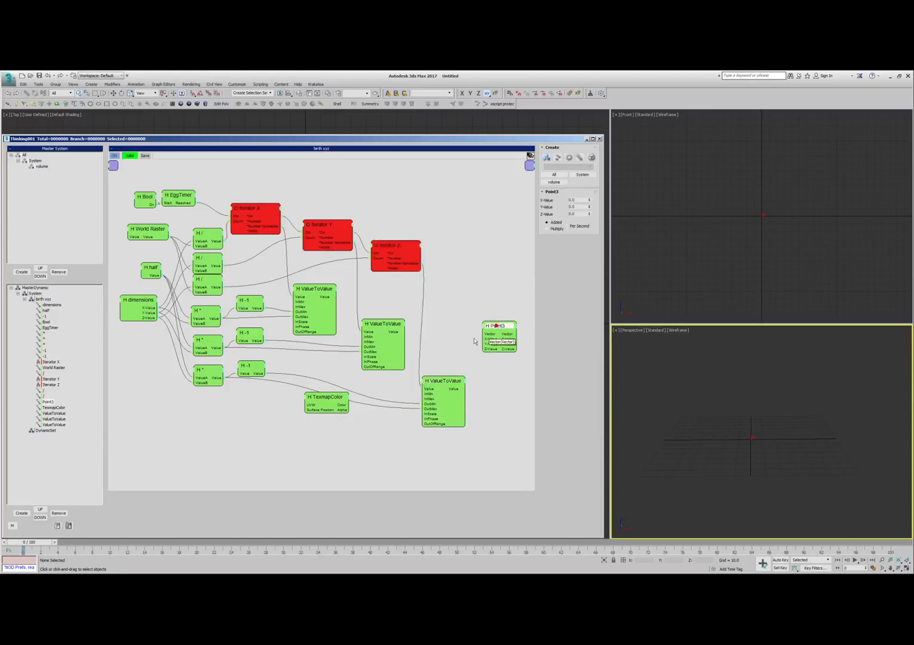
{"action": "left_click_drag", "start_coordinate": [335, 297], "coordinate": [404, 333]}
{"action": "left_click_drag", "start_coordinate": [481, 350], "coordinate": [459, 389]}
- Hide the unused inputs on all three ValueToValue helpers, leaving only Value, OutMin and OutMax
{"action": "double_click", "coordinate": [439, 381]}
{"action": "double_click", "coordinate": [439, 381]}
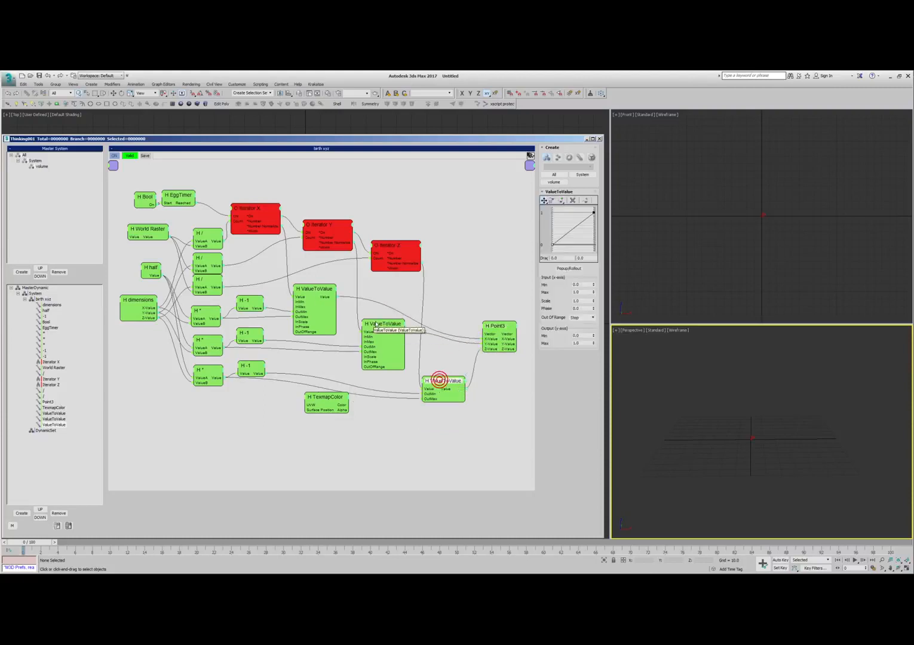
{"action": "double_click", "coordinate": [376, 324]}
{"action": "double_click", "coordinate": [375, 324]}
{"action": "double_click", "coordinate": [310, 290]}
{"action": "double_click", "coordinate": [310, 290]}
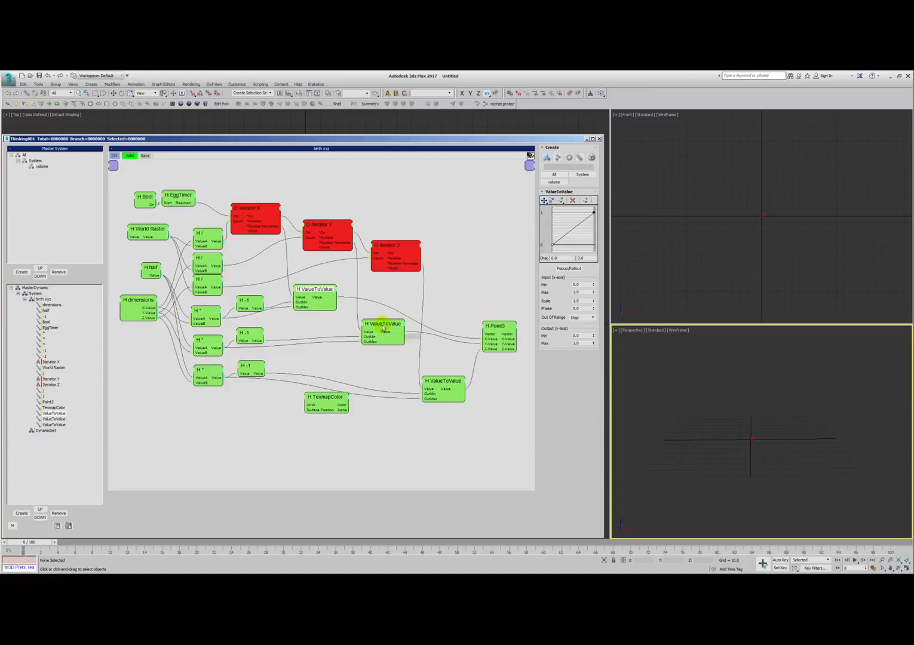
- Move the second and third ValueToValue helpers and Point3 closer together, and lower TexmapColor
{"action": "left_click_drag", "start_coordinate": [375, 323], "coordinate": [367, 321]}
{"action": "left_click_drag", "start_coordinate": [446, 381], "coordinate": [437, 353]}
{"action": "left_click_drag", "start_coordinate": [501, 325], "coordinate": [482, 316]}
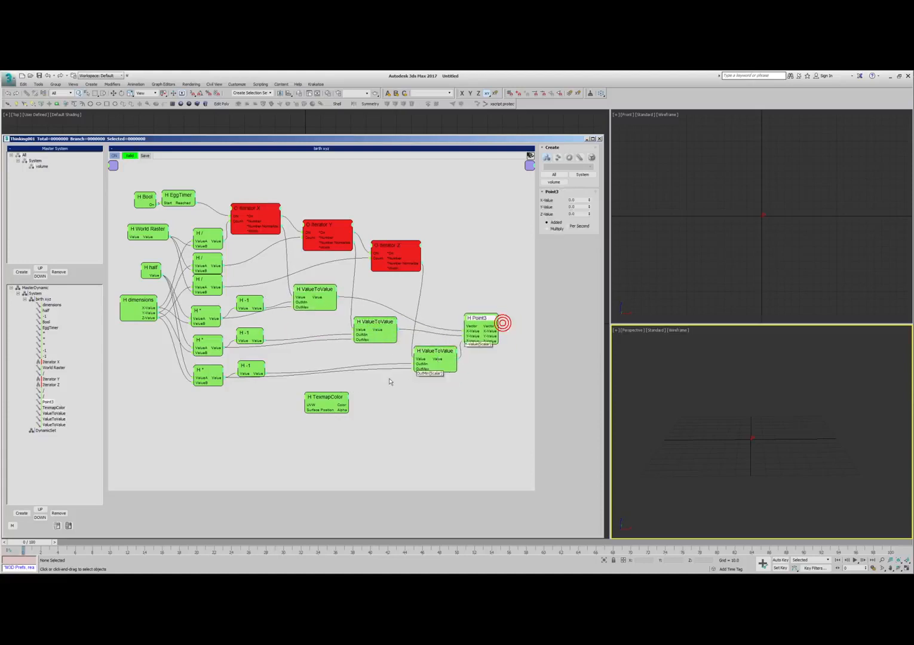
{"action": "left_click_drag", "start_coordinate": [324, 397], "coordinate": [324, 412]}
{"action": "left_click_drag", "start_coordinate": [435, 352], "coordinate": [431, 355]}
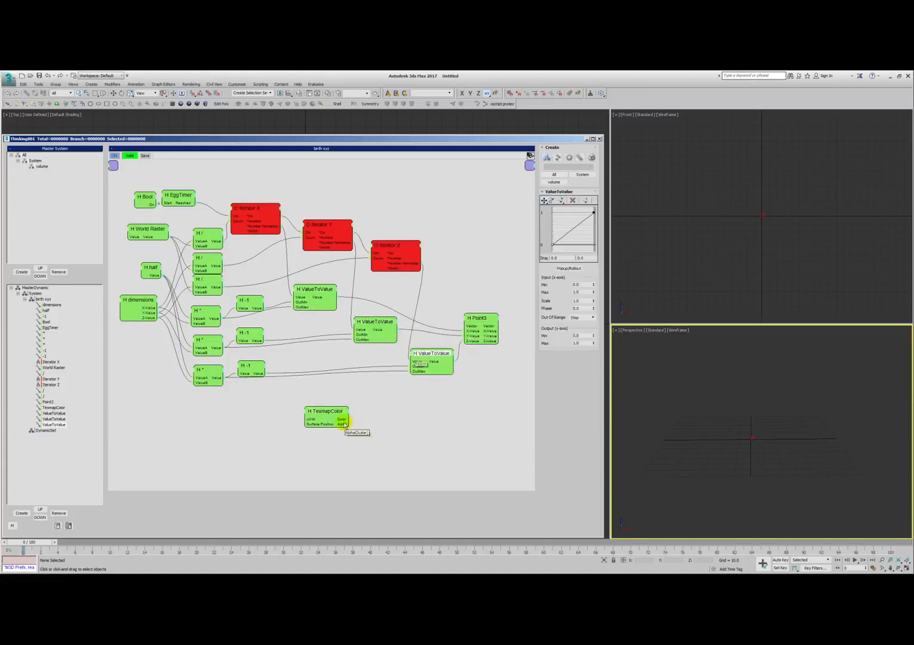
- Assign a Cellular map with Size 12.7 to the first material's Diffuse channel in the Material Editor and inspect its enlarged sample
{"action": "left_click_drag", "start_coordinate": [327, 418], "coordinate": [326, 418]}
{"action": "left_click", "coordinate": [564, 219]}
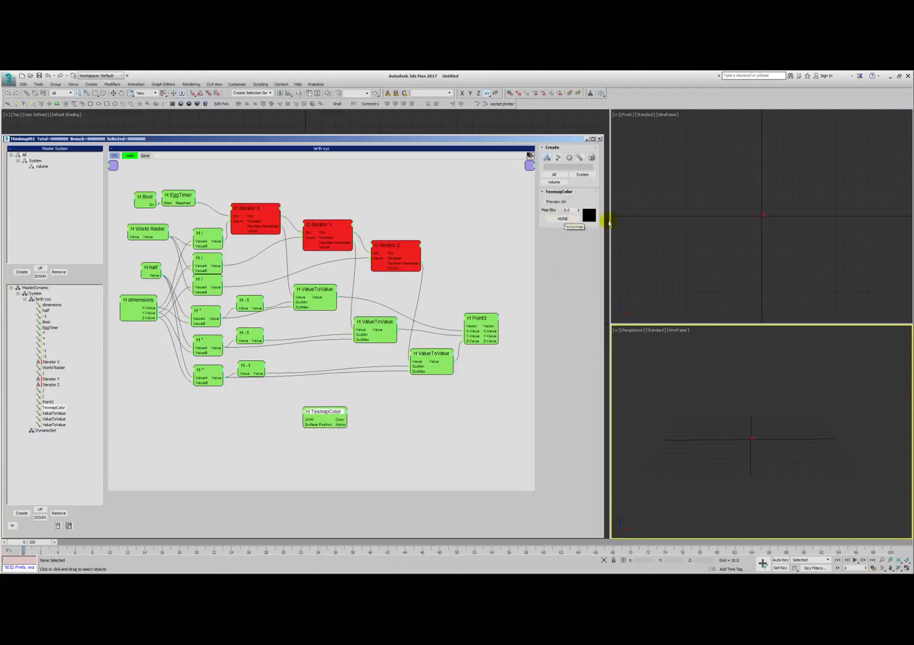
{"action": "left_click", "coordinate": [651, 235]}
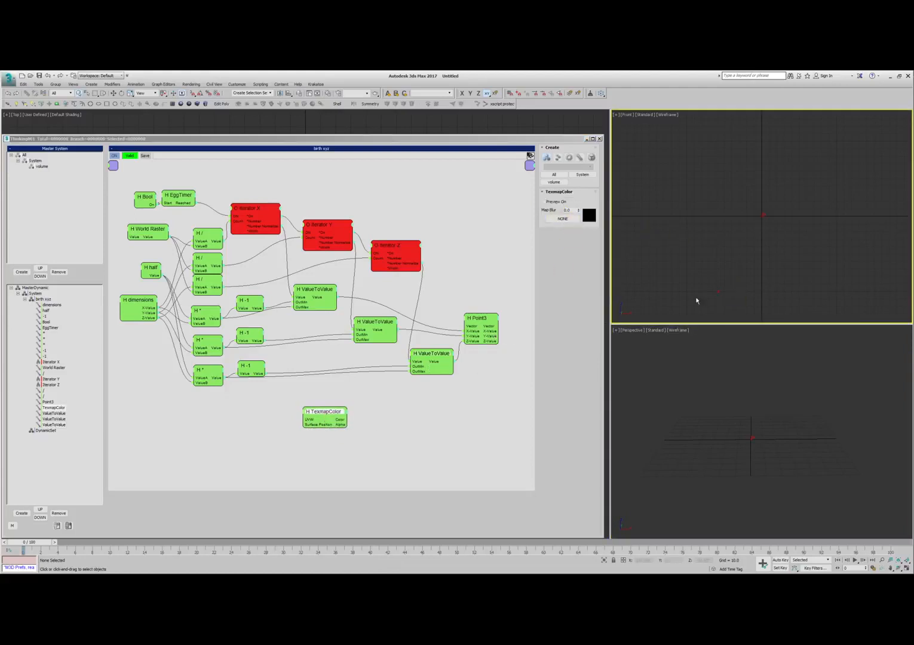
{"action": "left_click", "coordinate": [559, 157]}
{"action": "left_click", "coordinate": [328, 93]}
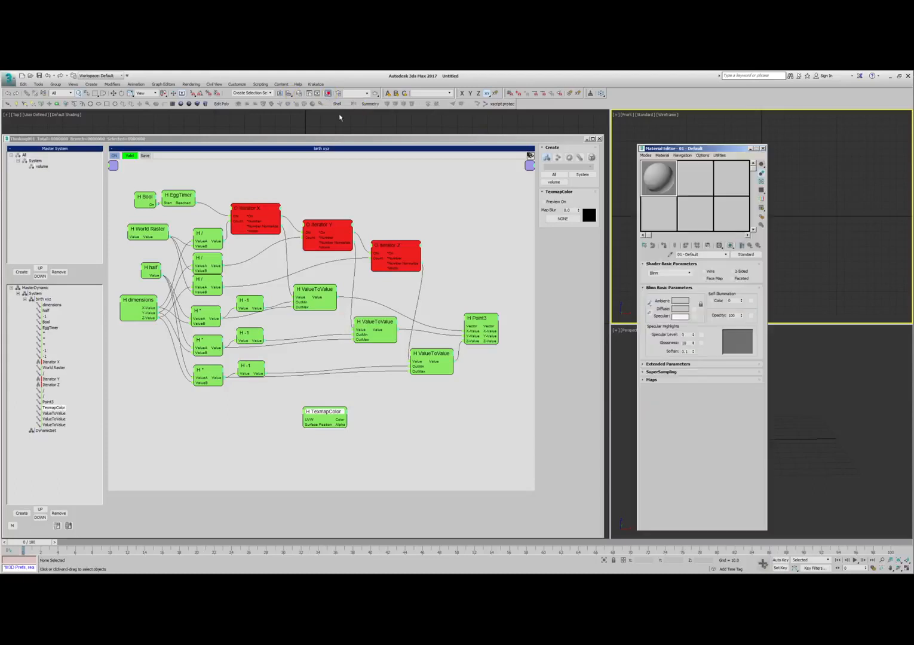
{"action": "left_click", "coordinate": [694, 309]}
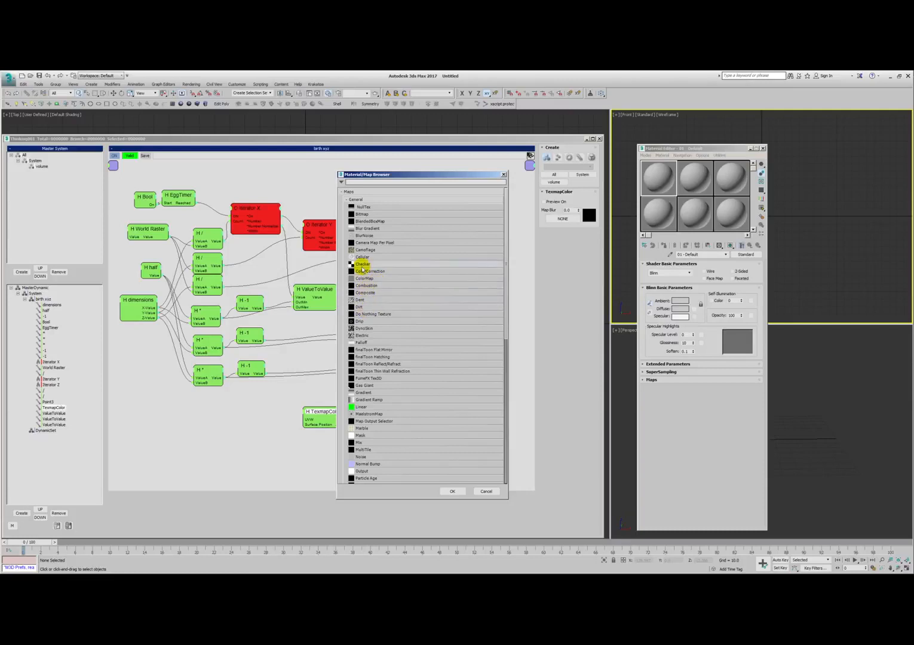
{"action": "left_click", "coordinate": [374, 256]}
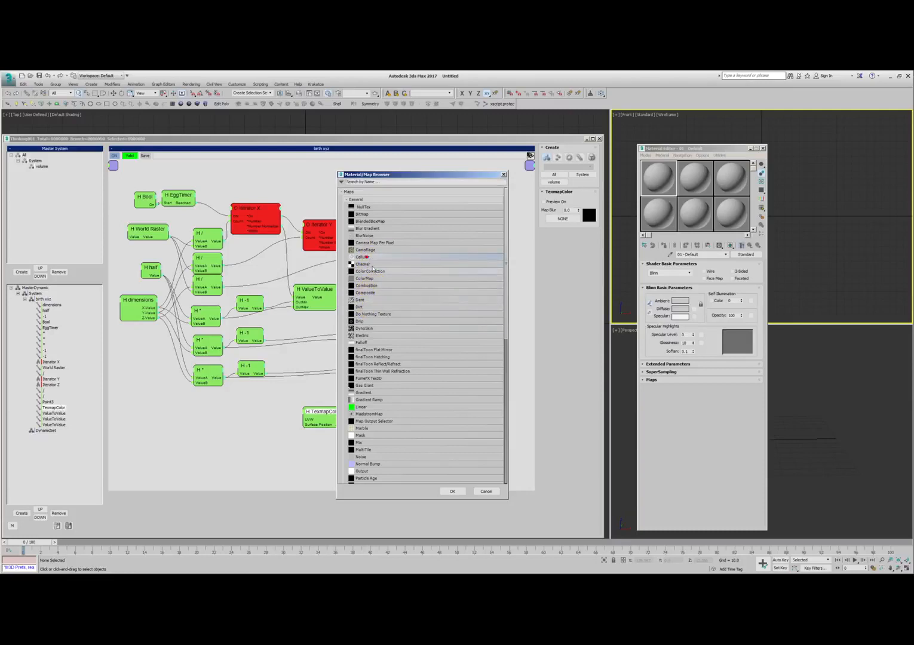
{"action": "left_click", "coordinate": [452, 491]}
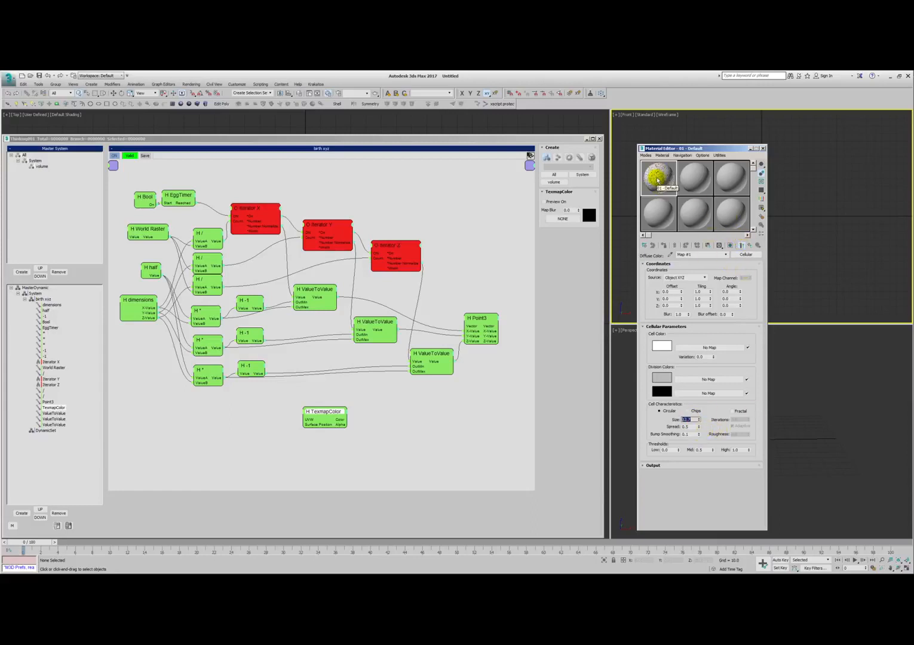
{"action": "double_click", "coordinate": [659, 180]}
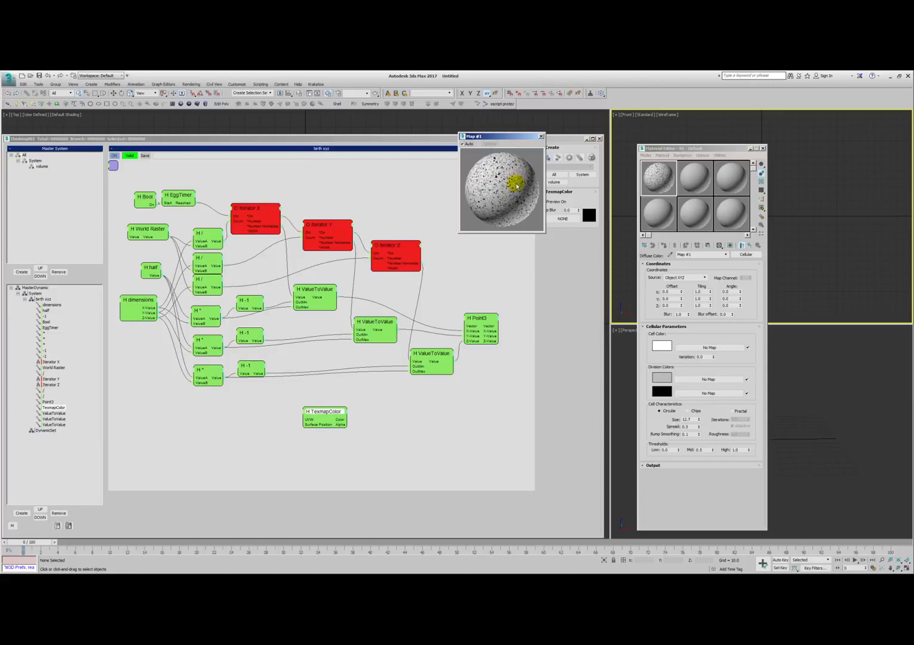
{"action": "left_click", "coordinate": [541, 137]}
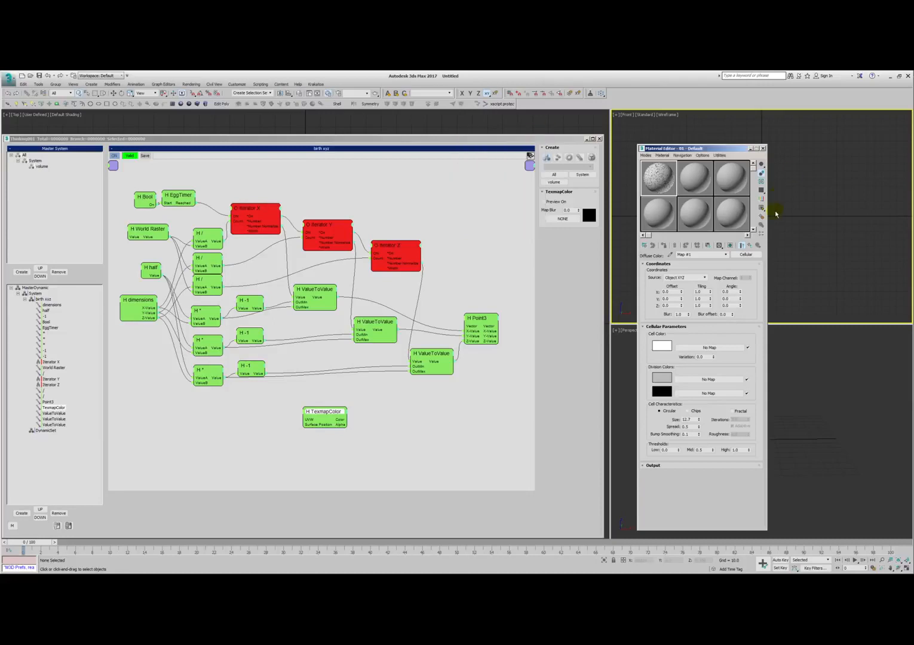
- Return to the parent material and place its Diffuse map as an instance in TexmapColor's map slot
{"action": "left_click", "coordinate": [758, 246]}
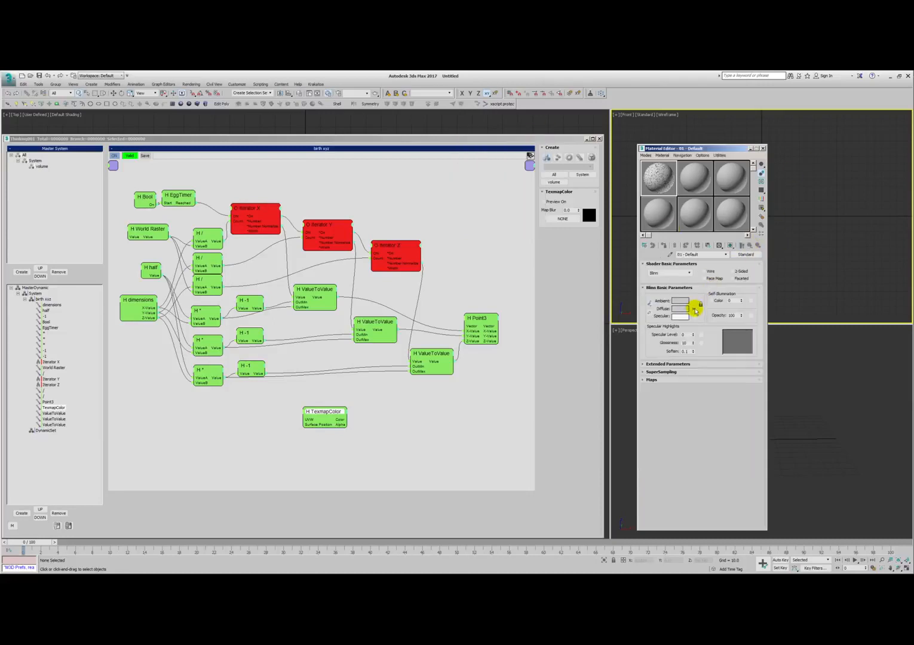
{"action": "left_click_drag", "start_coordinate": [614, 232], "coordinate": [556, 221]}
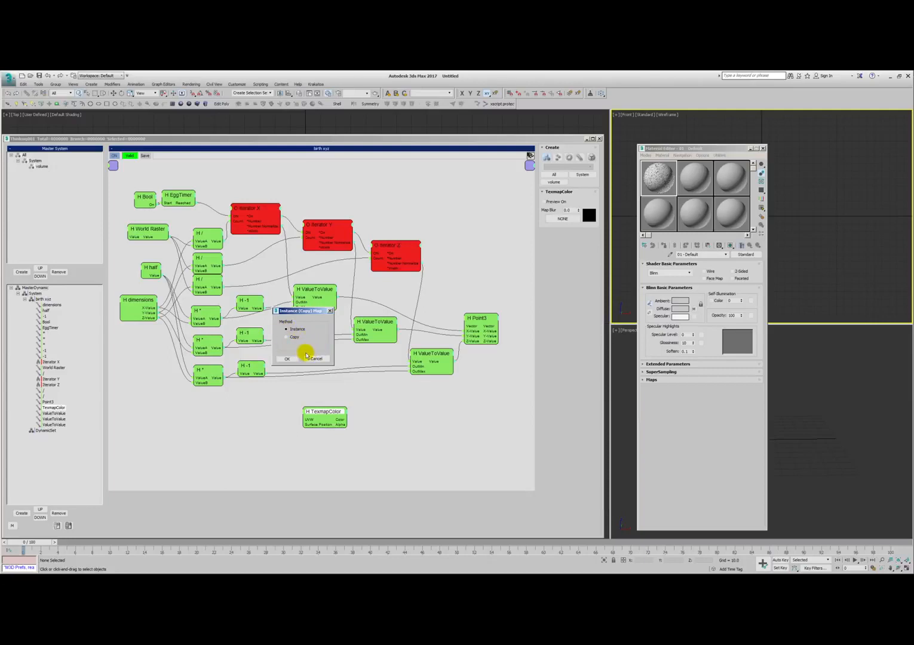
{"action": "left_click", "coordinate": [288, 358]}
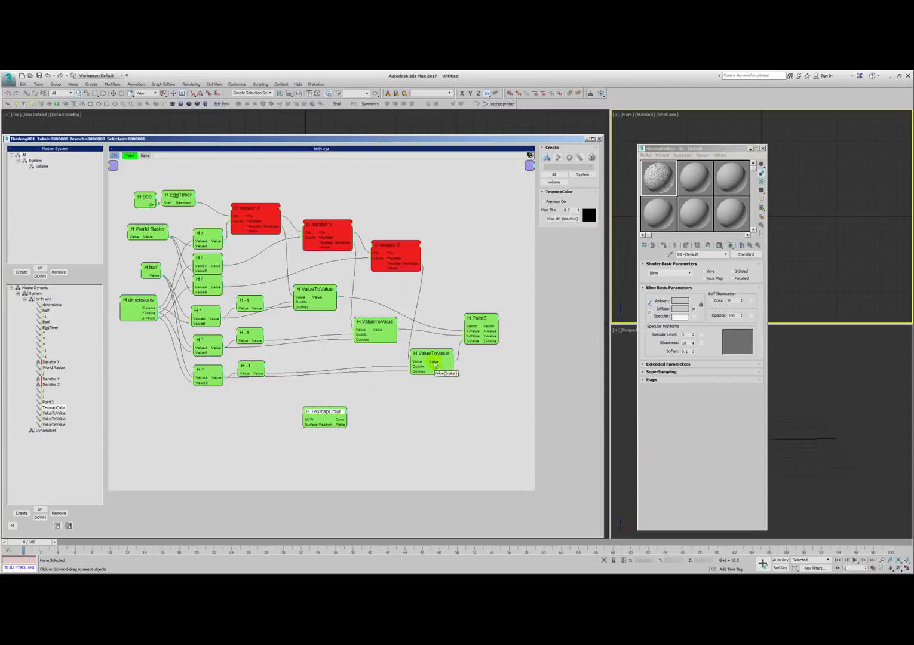
- Connect the Point3 helper to TexmapColor and move TexmapColor down and left, below the bottom -1 helper
{"action": "left_click_drag", "start_coordinate": [438, 355], "coordinate": [438, 357]}
{"action": "left_click_drag", "start_coordinate": [481, 319], "coordinate": [484, 324]}
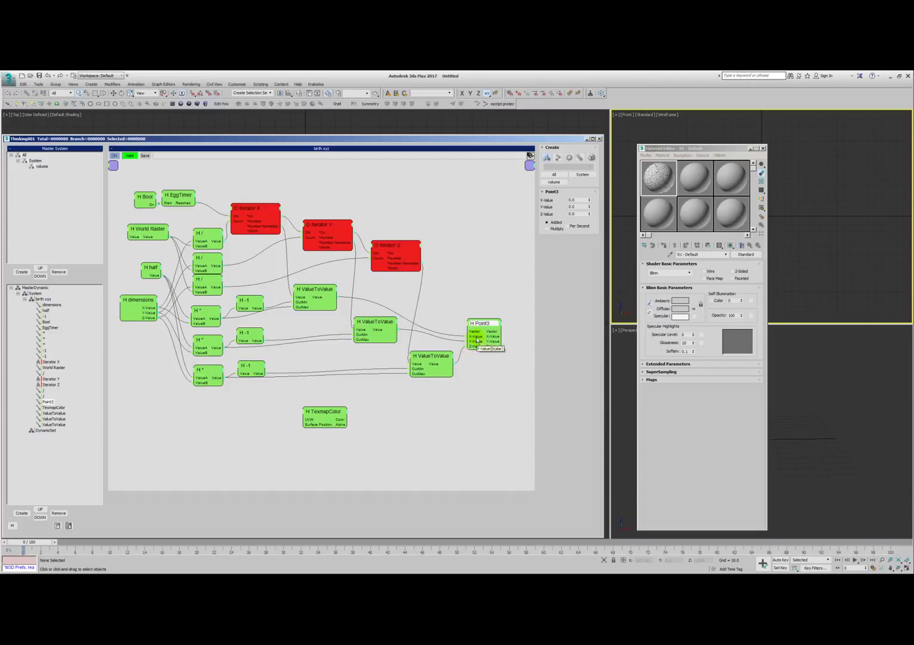
{"action": "left_click_drag", "start_coordinate": [487, 325], "coordinate": [488, 325]}
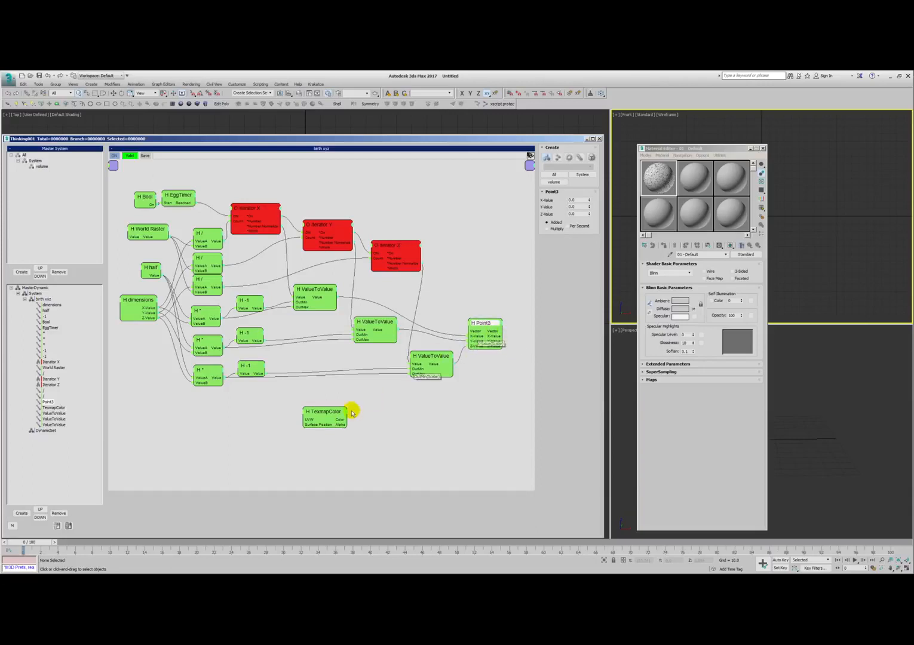
{"action": "left_click_drag", "start_coordinate": [322, 407], "coordinate": [325, 412]}
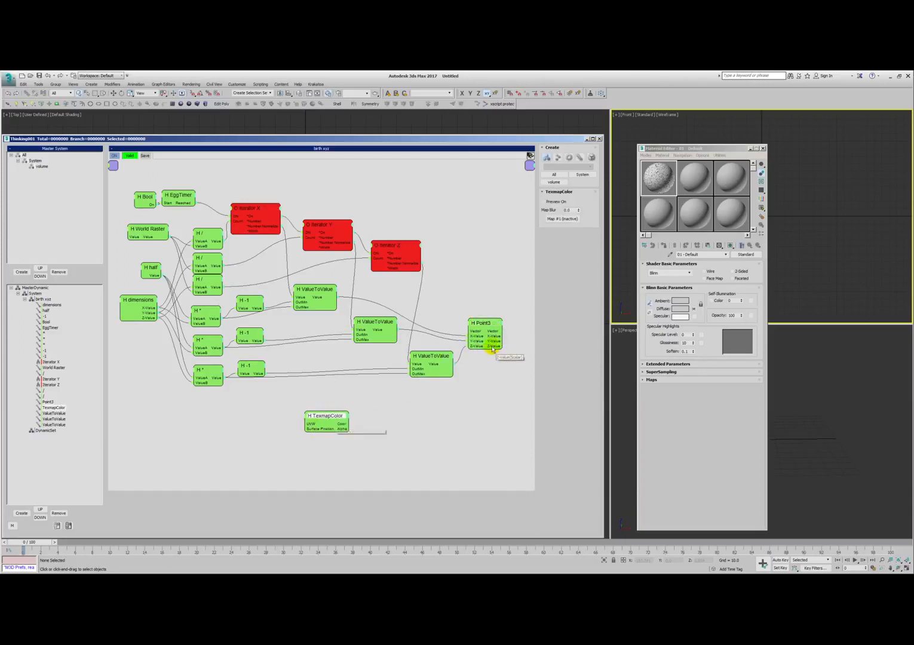
{"action": "left_click_drag", "start_coordinate": [484, 366], "coordinate": [273, 429]}
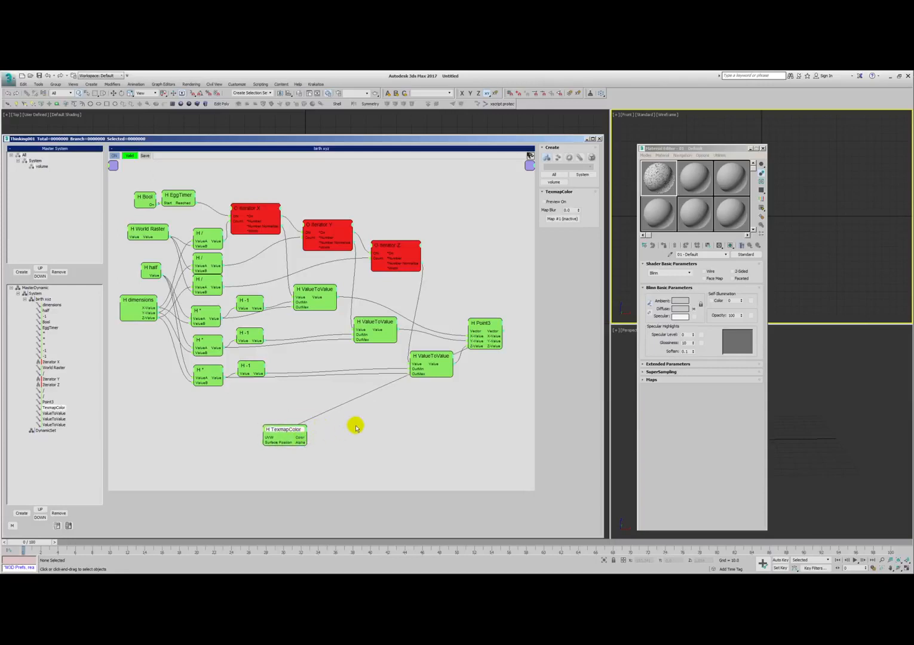
- Add a Color helper beside TexmapColor and connect TexmapColor's Color output to its Color input
{"action": "right_click", "coordinate": [323, 412]}
{"action": "mouse_move", "coordinate": [343, 433]}
{"action": "mouse_move", "coordinate": [380, 441]}
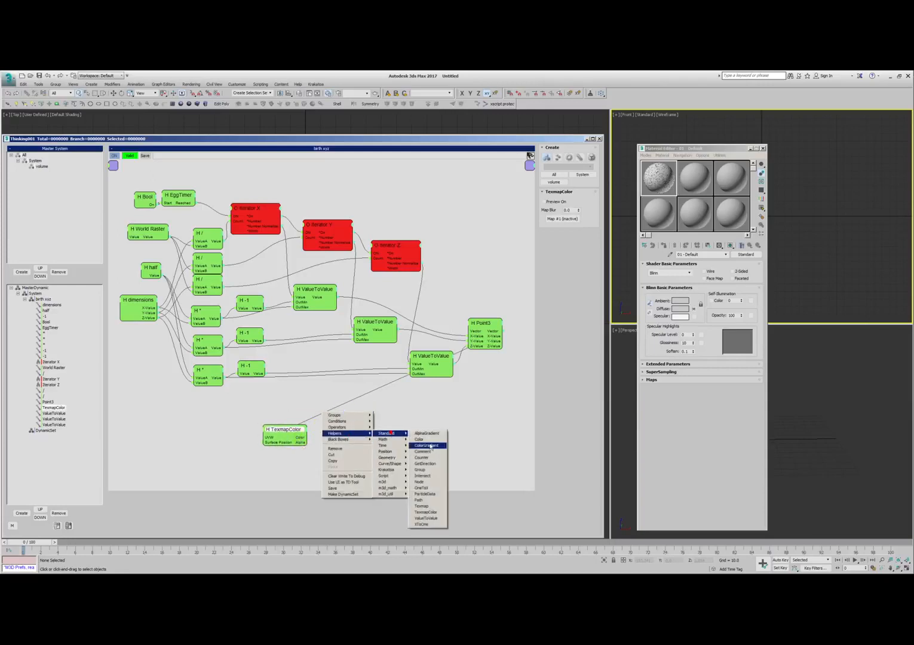
{"action": "left_click", "coordinate": [419, 435]}
{"action": "left_click_drag", "start_coordinate": [299, 439], "coordinate": [339, 435]}
- Add a Threshold condition beside the Color helper and feed it the helper's Value output
{"action": "right_click", "coordinate": [365, 409]}
{"action": "left_click", "coordinate": [386, 418]}
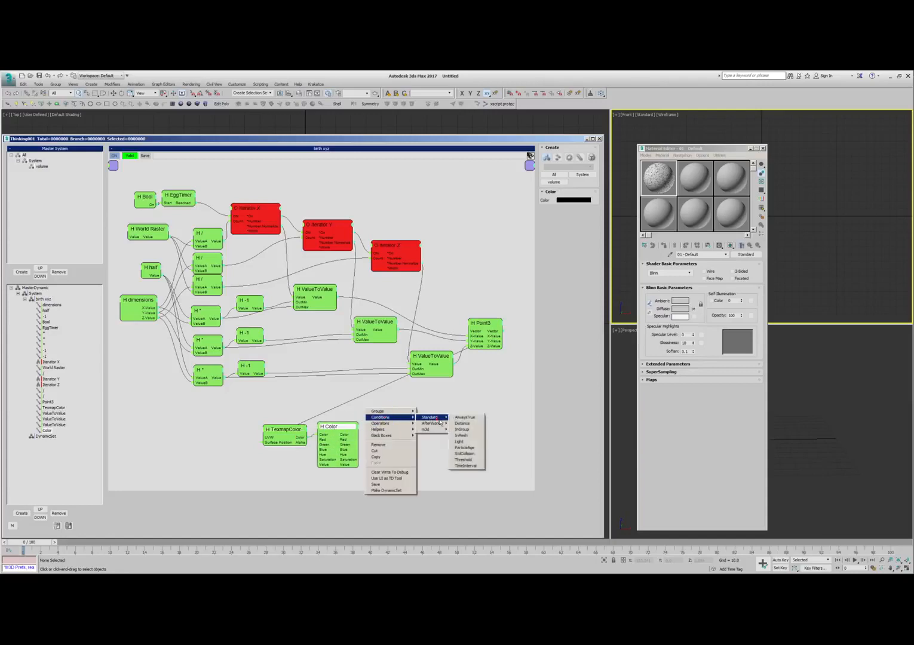
{"action": "left_click", "coordinate": [463, 462]}
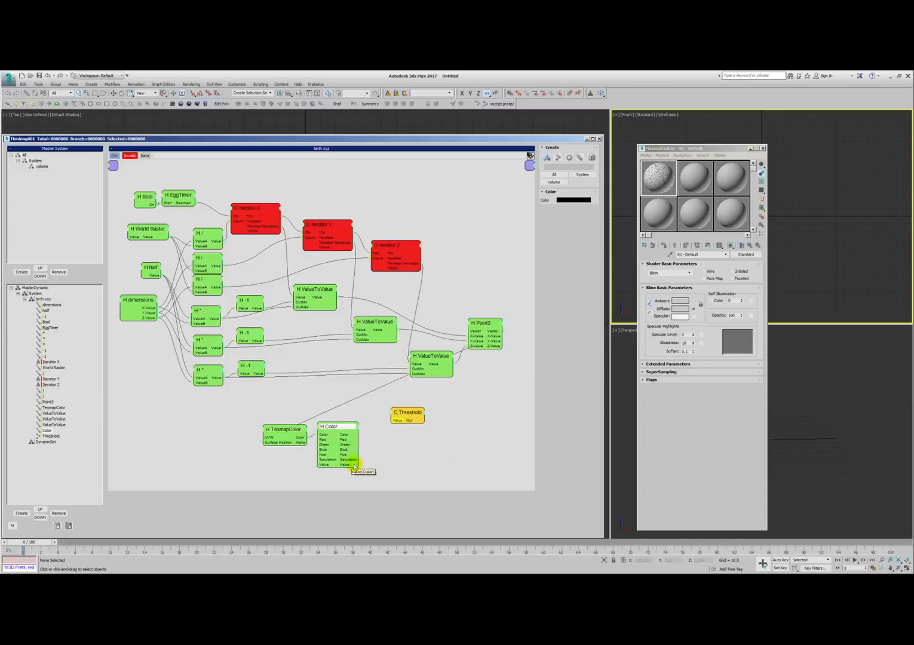
{"action": "left_click_drag", "start_coordinate": [397, 422], "coordinate": [376, 433]}
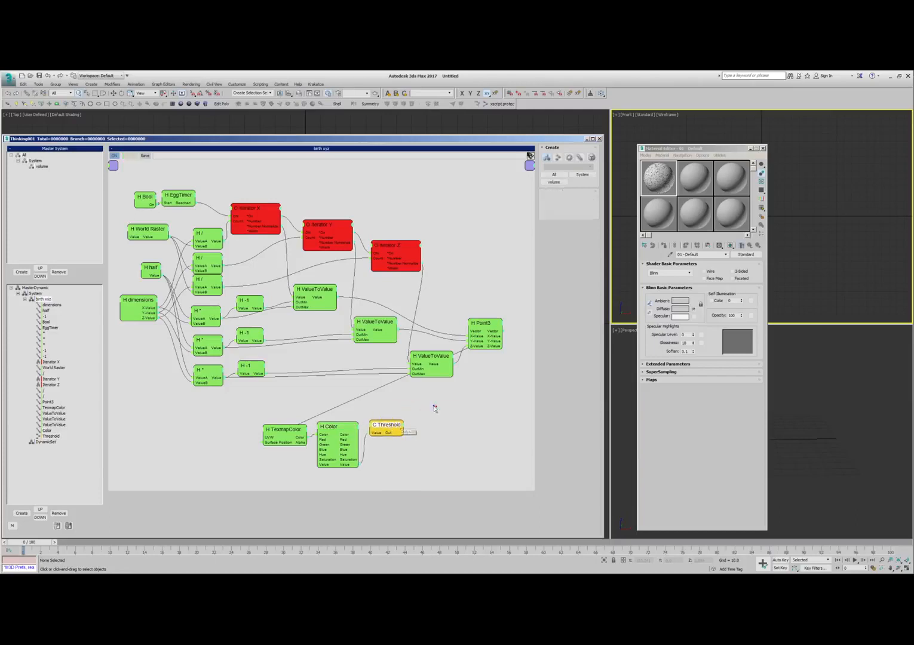
- Add an AND math helper to the network beyond the Threshold condition
{"action": "right_click", "coordinate": [409, 407]}
{"action": "mouse_move", "coordinate": [430, 428]}
{"action": "mouse_move", "coordinate": [470, 435]}
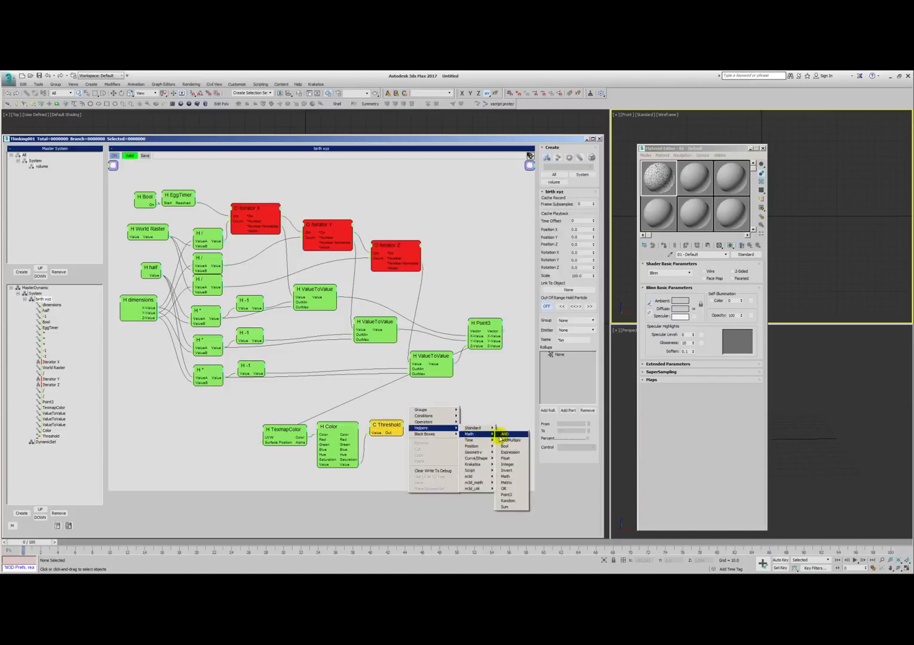
{"action": "left_click", "coordinate": [503, 434]}
- Connect Iterator Z's On output and Threshold's Out to the two AND inputs, and place Threshold just below and before AND
{"action": "left_click", "coordinate": [242, 207]}
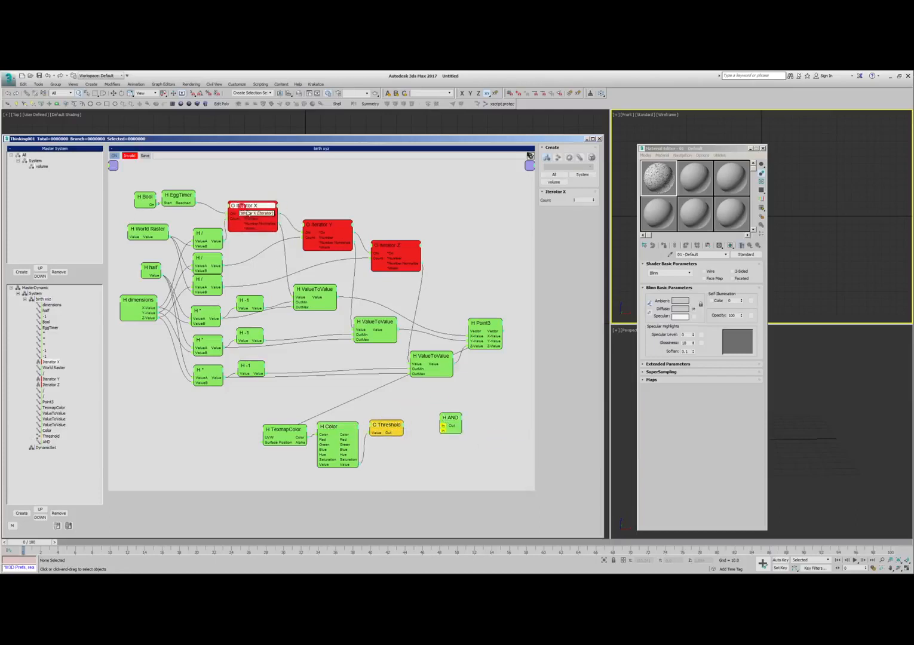
{"action": "left_click_drag", "start_coordinate": [246, 208], "coordinate": [248, 208]}
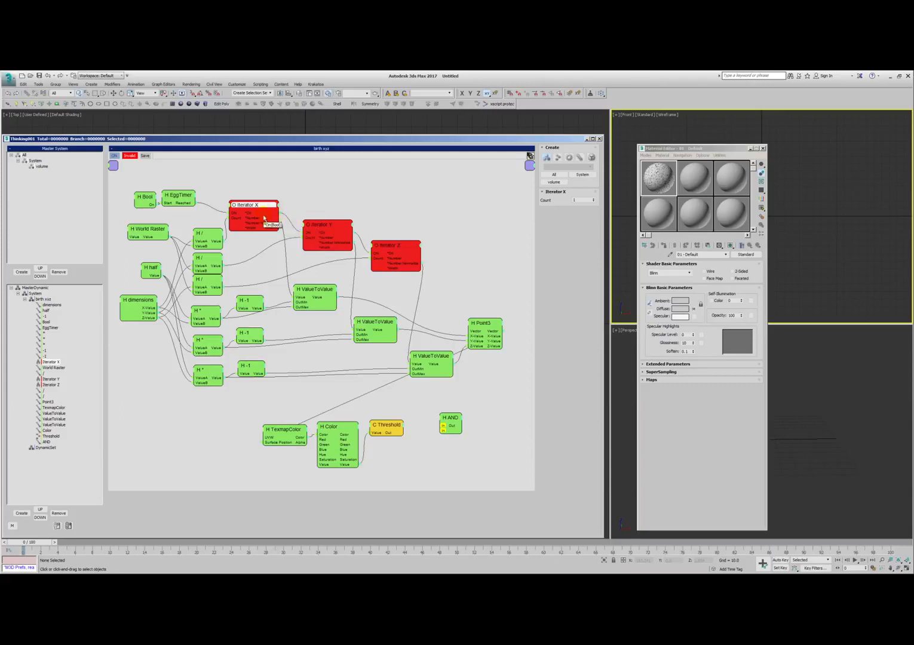
{"action": "left_click_drag", "start_coordinate": [254, 207], "coordinate": [253, 209]}
{"action": "left_click_drag", "start_coordinate": [330, 228], "coordinate": [329, 228]}
{"action": "left_click", "coordinate": [394, 244]}
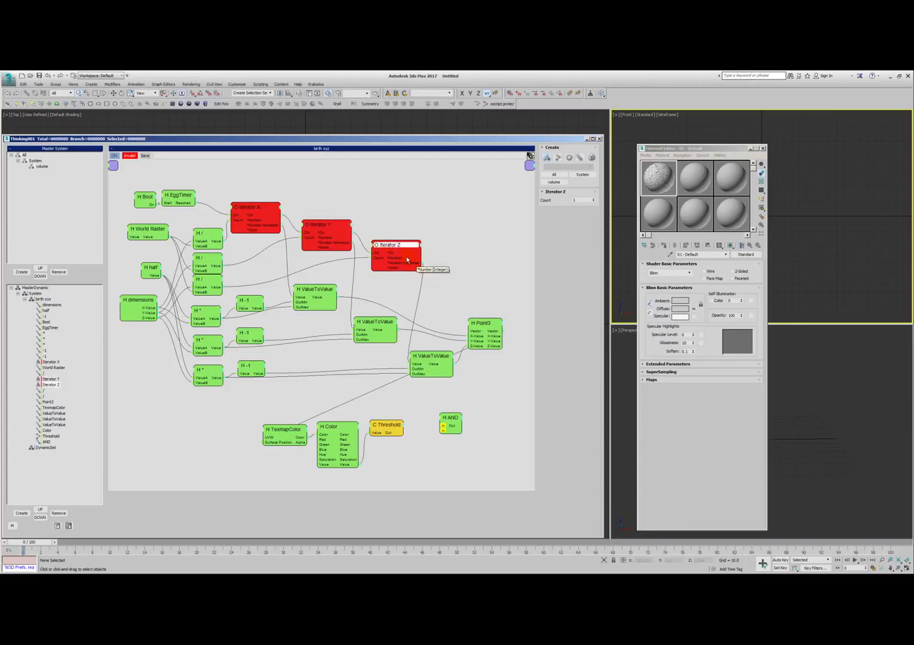
{"action": "left_click_drag", "start_coordinate": [436, 332], "coordinate": [442, 425]}
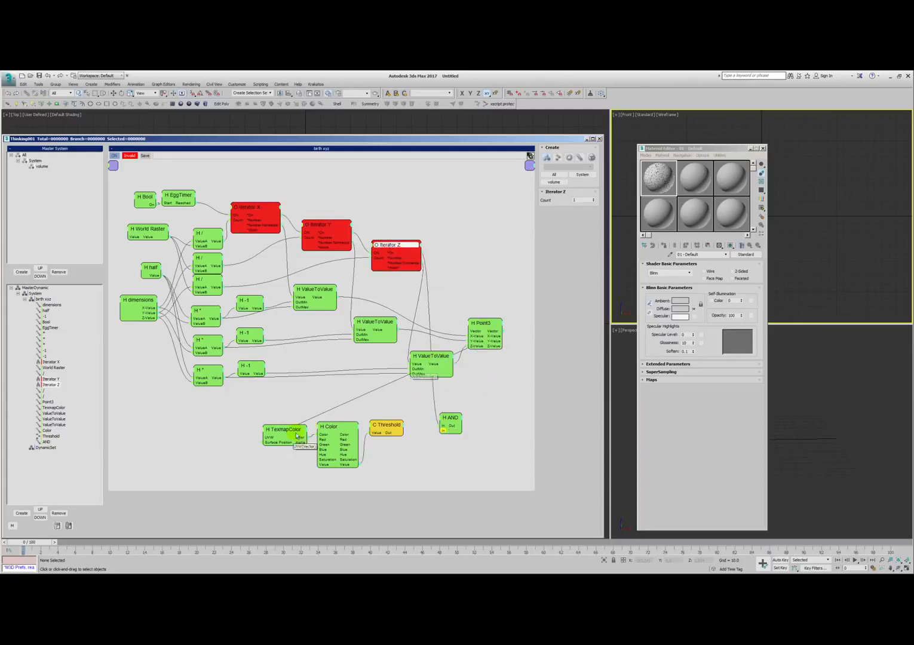
{"action": "left_click_drag", "start_coordinate": [377, 428], "coordinate": [382, 431]}
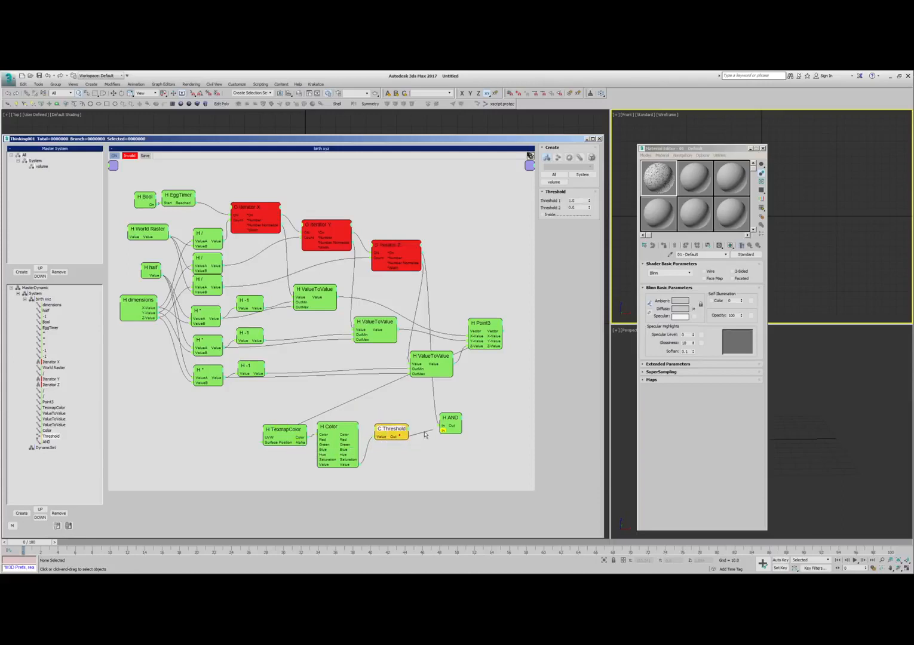
{"action": "left_click_drag", "start_coordinate": [441, 431], "coordinate": [393, 440]}
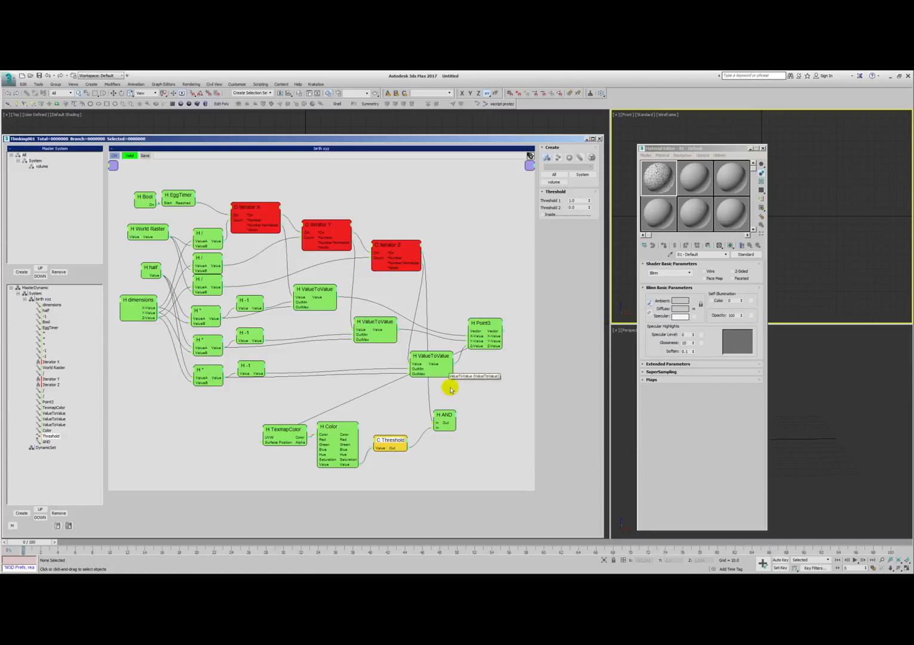
- Add a PositionBorn generator operator below Point3, next to the AND helper
{"action": "right_click", "coordinate": [484, 383]}
{"action": "mouse_move", "coordinate": [491, 394]}
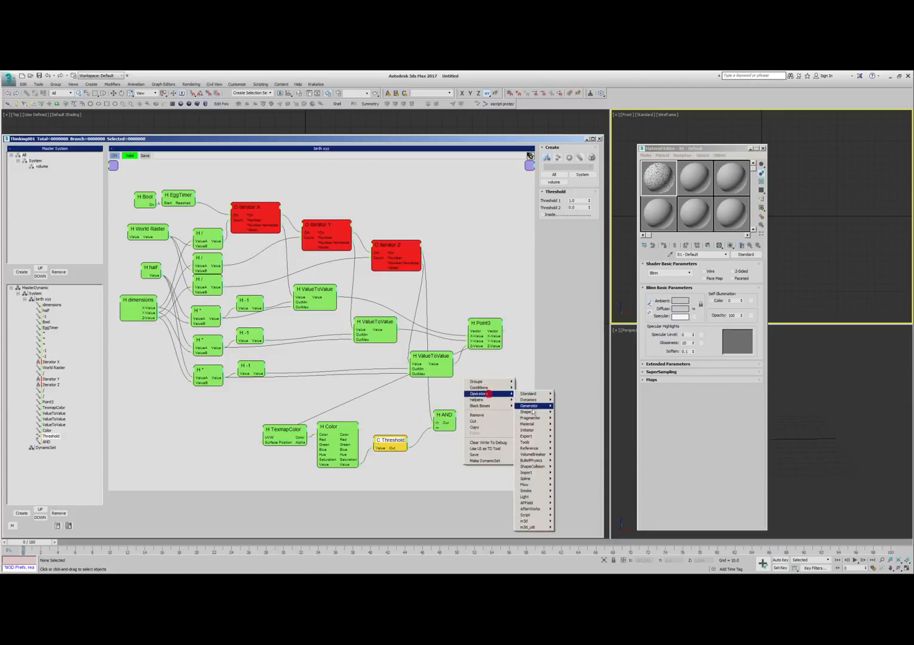
{"action": "mouse_move", "coordinate": [528, 405]}
{"action": "left_click", "coordinate": [570, 460]}
{"action": "left_click_drag", "start_coordinate": [509, 383], "coordinate": [491, 400]}
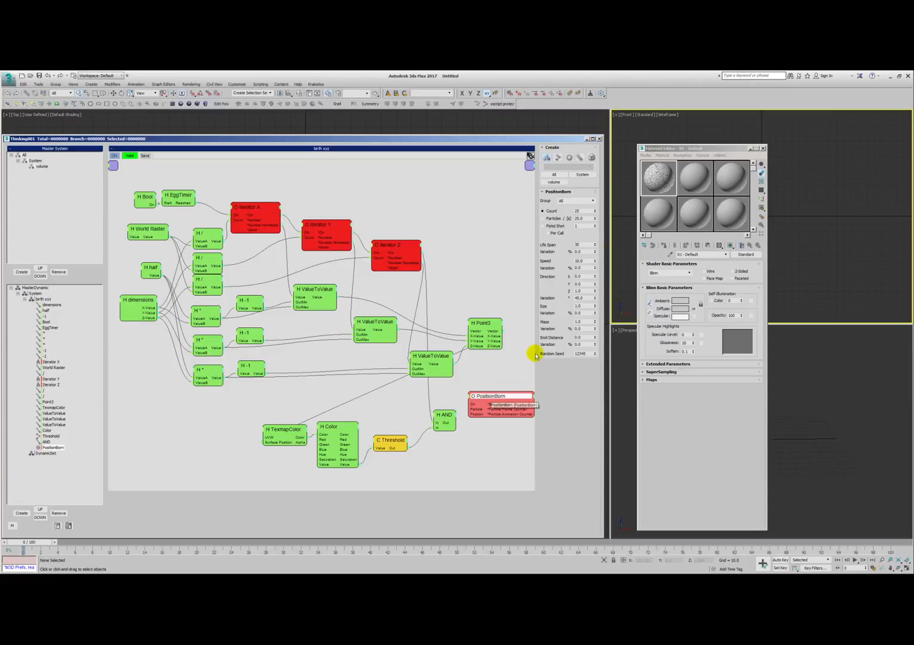
- Set PositionBorn to Pistol Shot 1 Per Call, Life Span 999, Speed 0 and direction Variation 180, fed by AND and Point3's Vector
{"action": "left_click", "coordinate": [549, 233]}
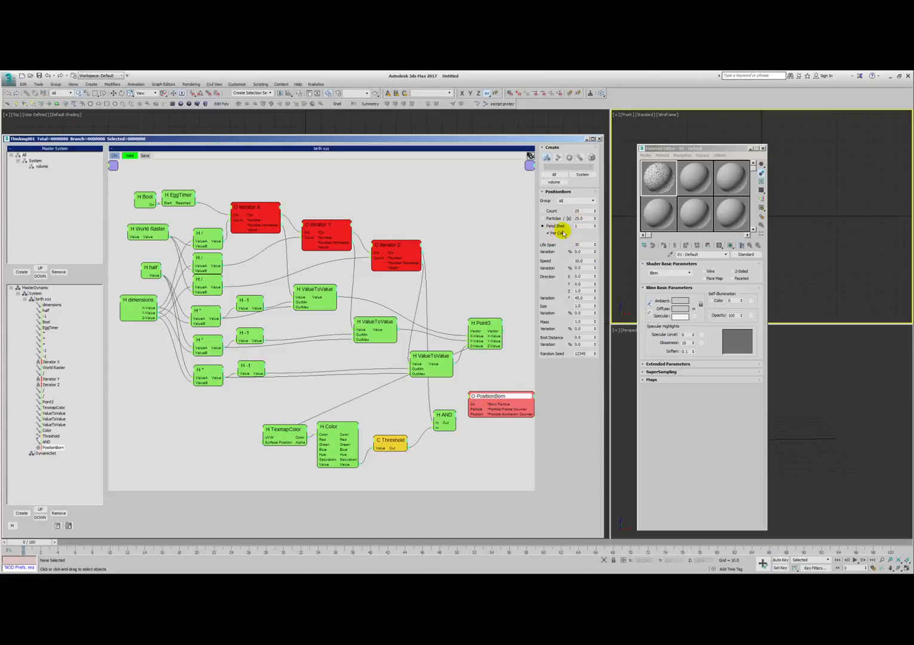
{"action": "left_click_drag", "start_coordinate": [472, 405], "coordinate": [480, 325]}
{"action": "left_click_drag", "start_coordinate": [487, 406], "coordinate": [474, 402]}
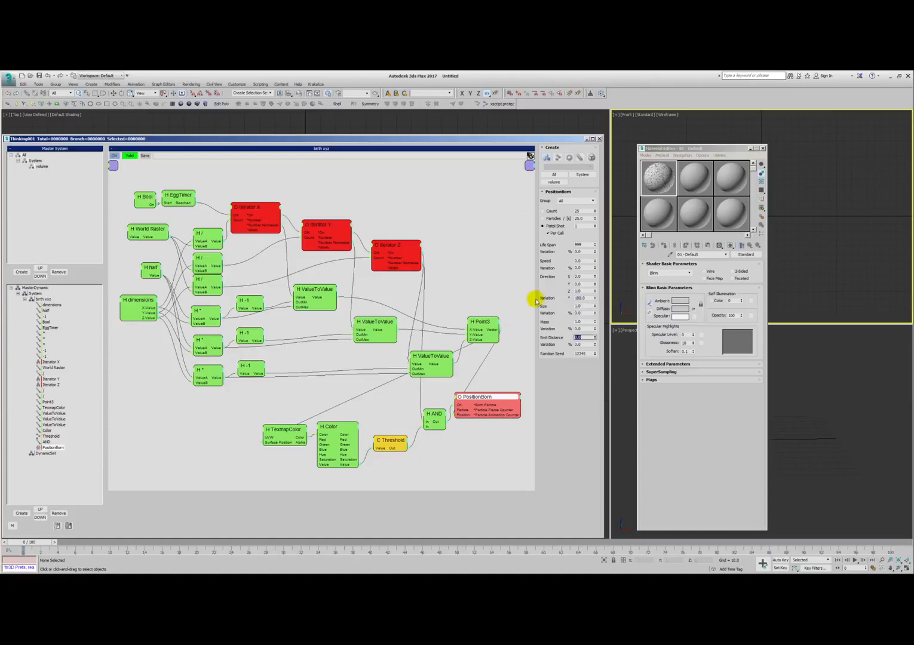
{"action": "left_click", "coordinate": [508, 252]}
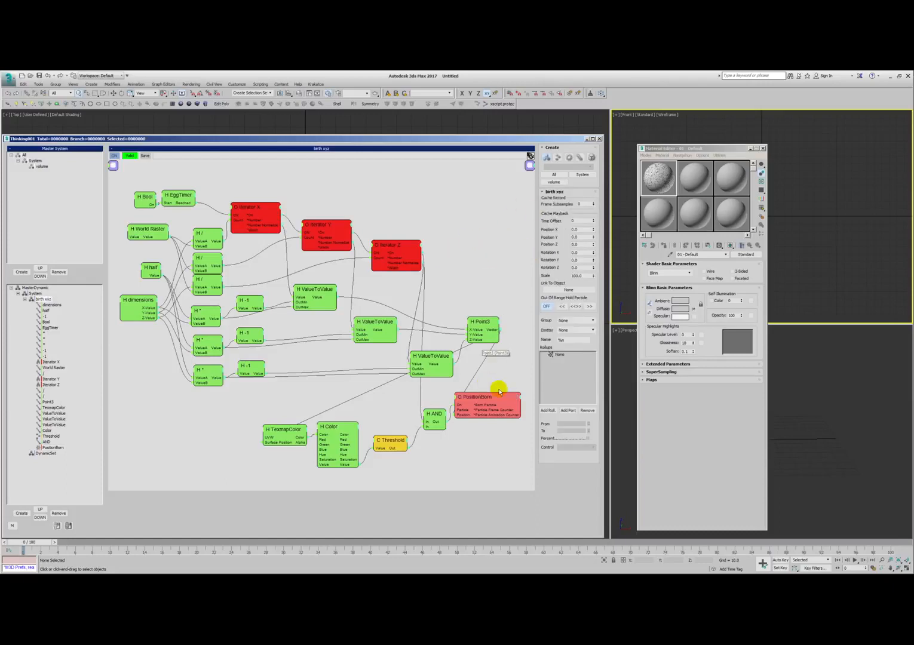
- Assign the PositionBorn particles to the volume group
{"action": "left_click", "coordinate": [478, 397]}
{"action": "left_click", "coordinate": [565, 201]}
{"action": "left_click", "coordinate": [563, 216]}
- Collapse Color and TexmapColor to their connected ports and move them closer to Threshold
{"action": "double_click", "coordinate": [340, 430]}
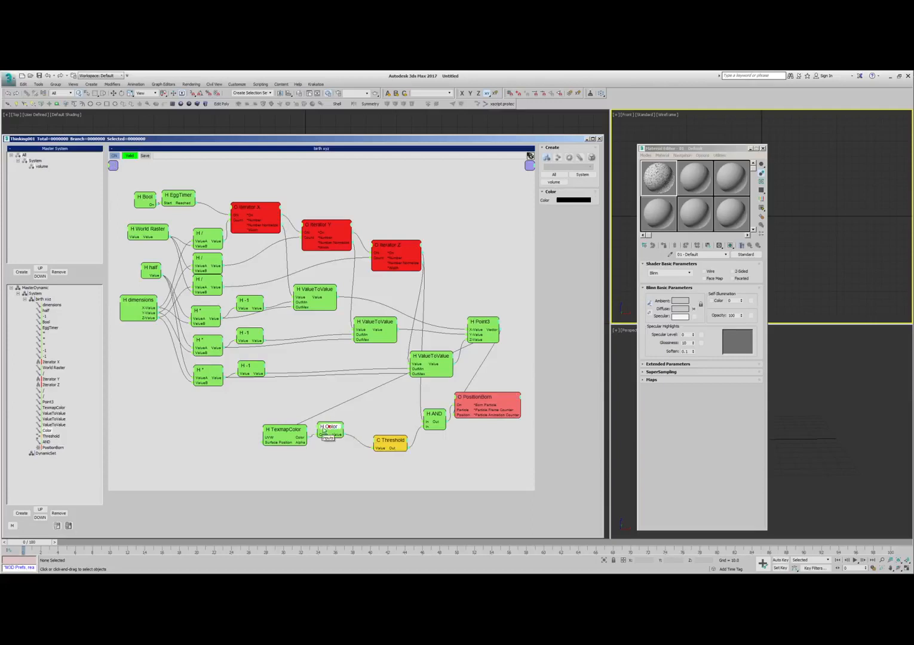
{"action": "double_click", "coordinate": [287, 429]}
{"action": "left_click_drag", "start_coordinate": [283, 429], "coordinate": [403, 442]}
- Close the Material Editor and activate the Perspective viewport
{"action": "left_click_drag", "start_coordinate": [732, 150], "coordinate": [719, 155]}
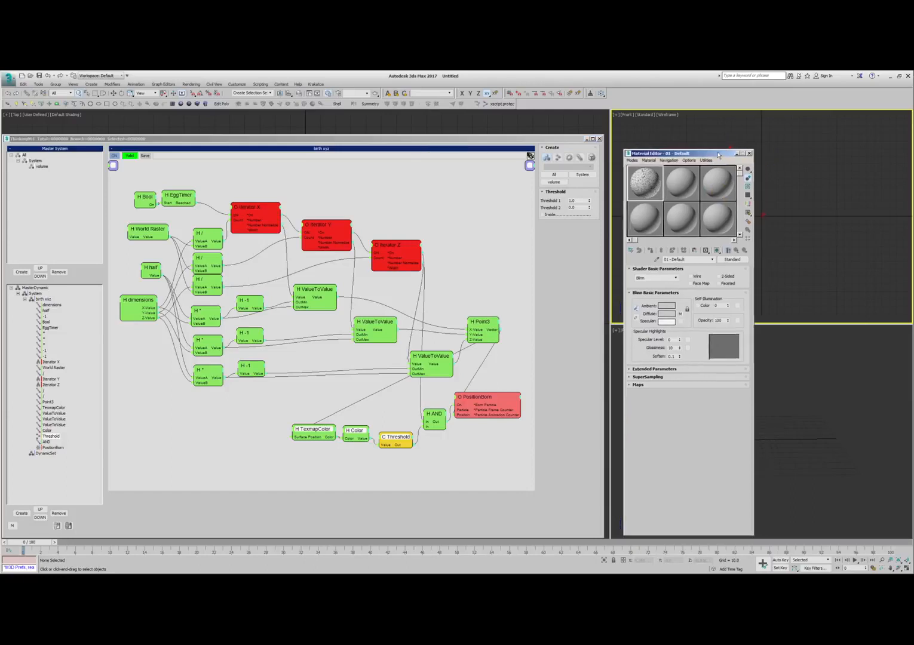
{"action": "left_click", "coordinate": [749, 153]}
{"action": "left_click", "coordinate": [668, 406]}
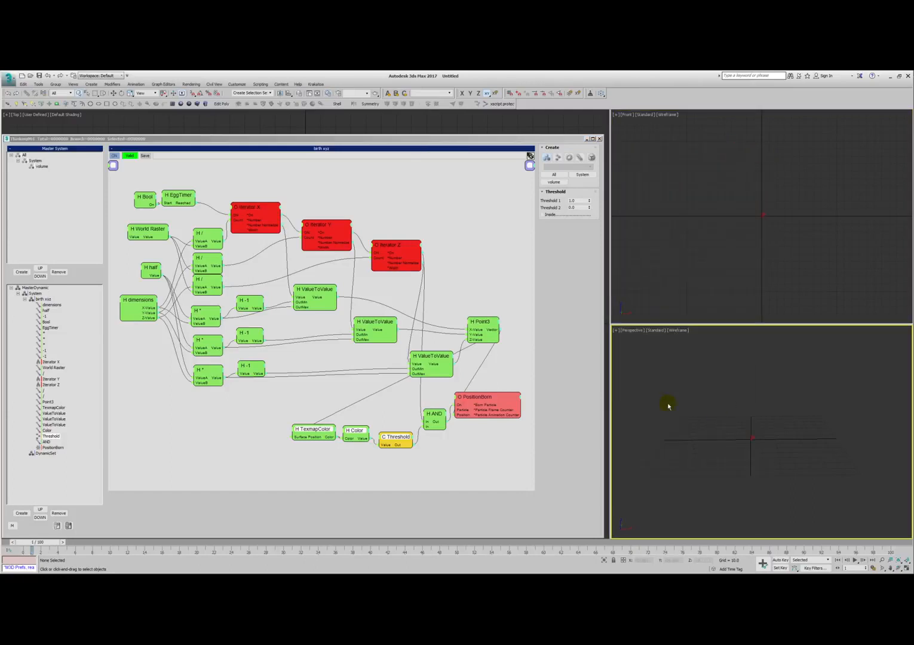
- Set MasterDynamic's Simulation Start to User Defined at frame 1
{"action": "left_click", "coordinate": [37, 288]}
{"action": "left_click_drag", "start_coordinate": [554, 316], "coordinate": [553, 313]}
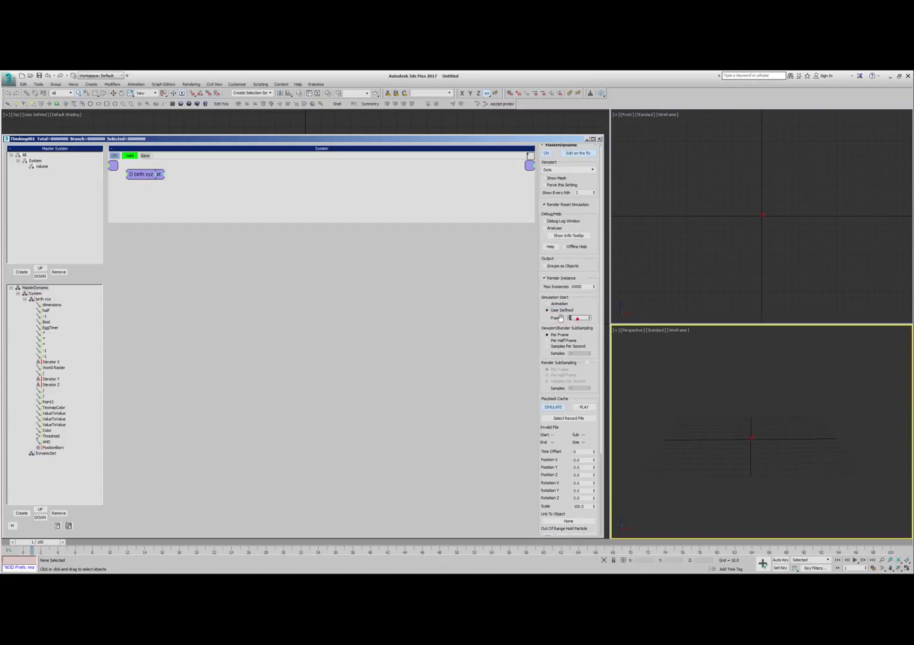
{"action": "type", "text": "1"}
- Return to frame 0, advance to frame 1 and check an angled Perspective view for particles
{"action": "left_click_drag", "start_coordinate": [35, 545], "coordinate": [26, 544]}
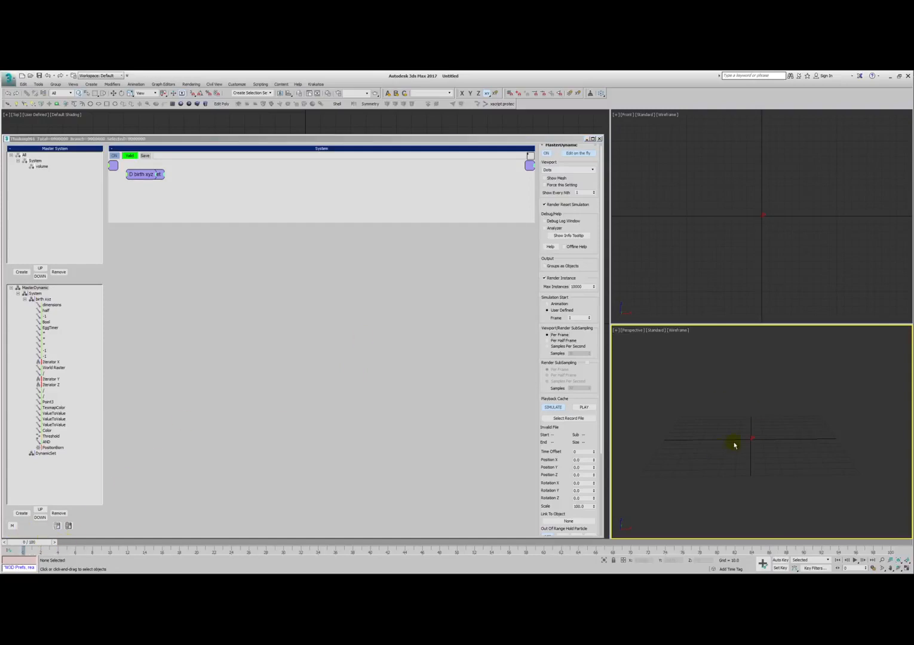
{"action": "middle_click_drag", "start_coordinate": [739, 397], "coordinate": [759, 429], "text": "alt"}
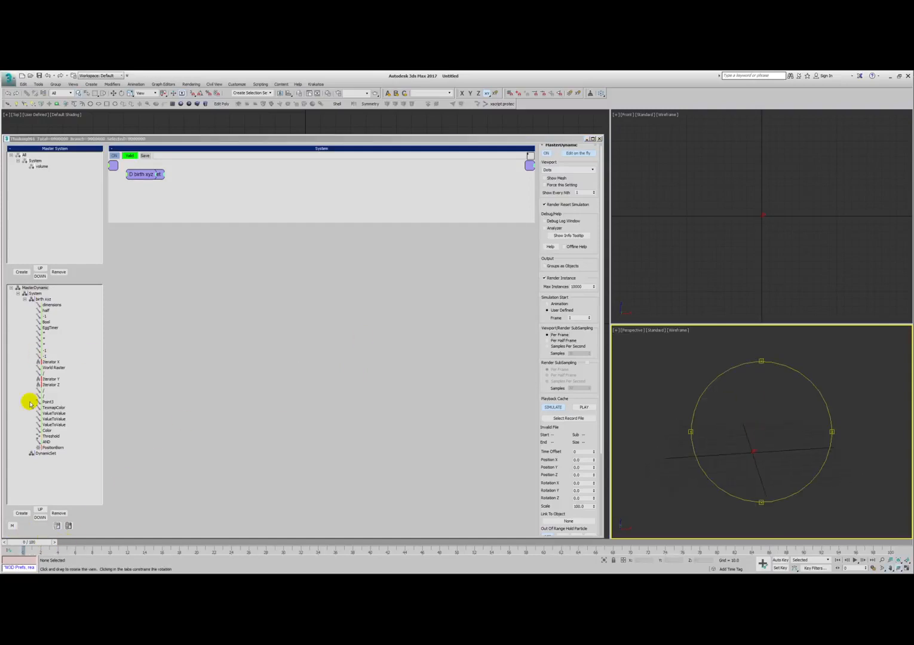
{"action": "left_click", "coordinate": [53, 542]}
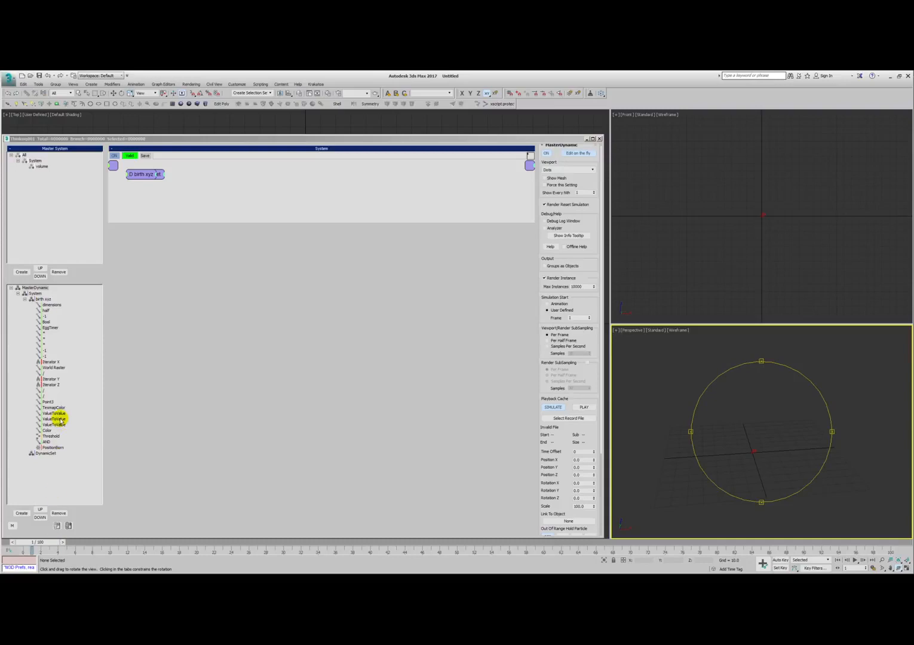
- Reopen the birth xyz network, collapse Iterators X, Y and Z to their connected ports, and nudge the first ValueToValue and PositionBorn
{"action": "left_click", "coordinate": [33, 380]}
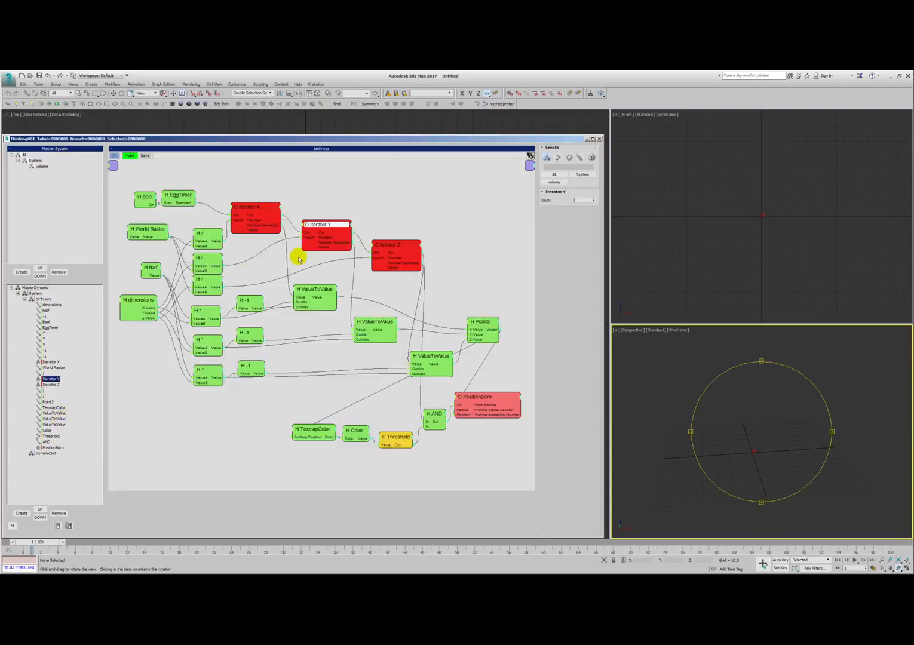
{"action": "double_click", "coordinate": [248, 208]}
{"action": "double_click", "coordinate": [251, 209]}
{"action": "double_click", "coordinate": [321, 227]}
{"action": "double_click", "coordinate": [321, 227]}
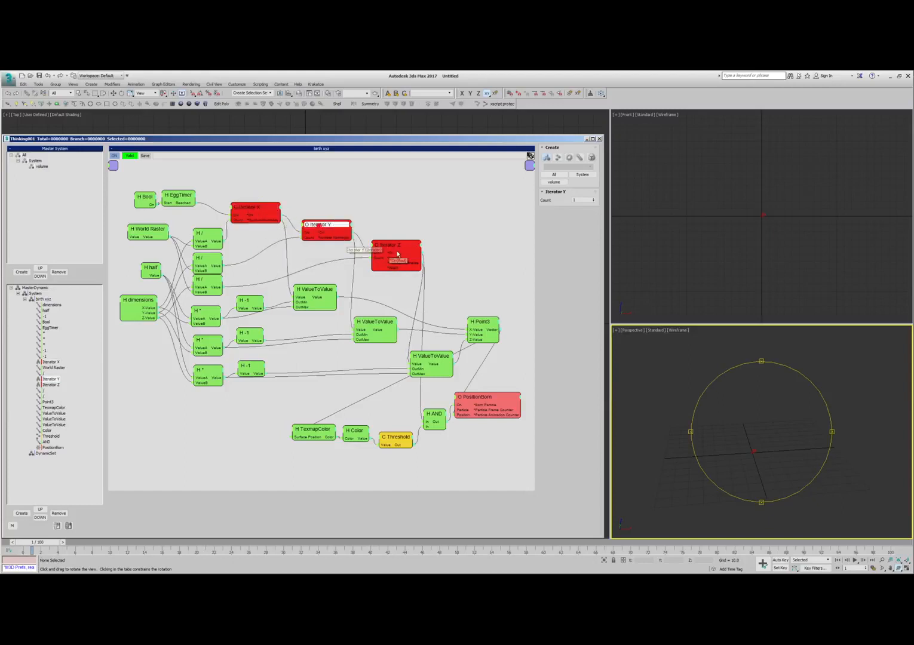
{"action": "double_click", "coordinate": [392, 246]}
{"action": "double_click", "coordinate": [392, 246]}
{"action": "mouse_move", "coordinate": [318, 294]}
{"action": "left_mouse_down"}
{"action": "mouse_move", "coordinate": [311, 293]}
{"action": "mouse_move", "coordinate": [318, 299]}
{"action": "left_mouse_up"}
{"action": "left_click_drag", "start_coordinate": [493, 413], "coordinate": [499, 412]}
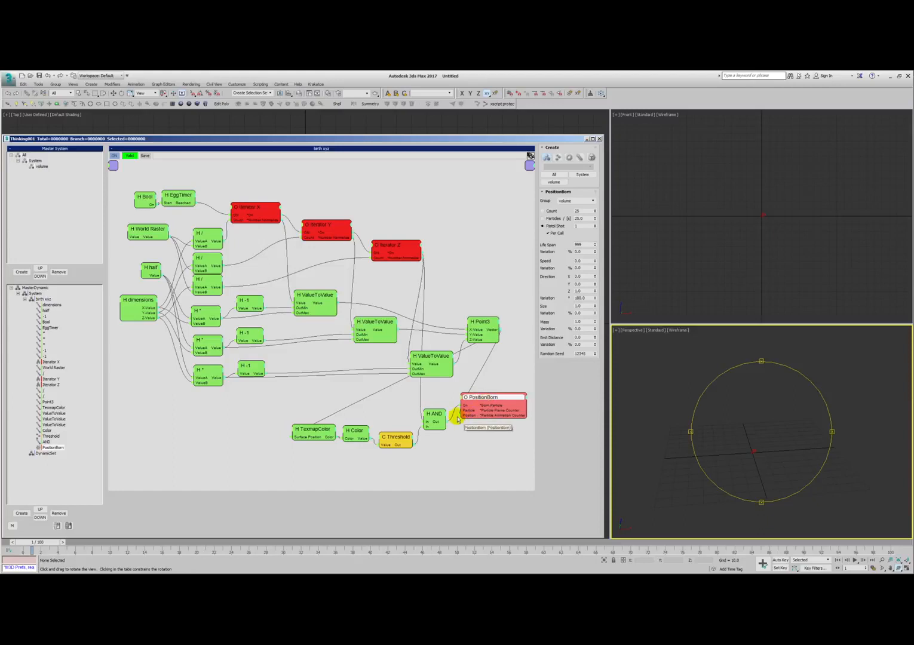
- Turn on the Value option of the Bool helper that starts the EggTimer
{"action": "left_click_drag", "start_coordinate": [146, 197], "coordinate": [141, 192]}
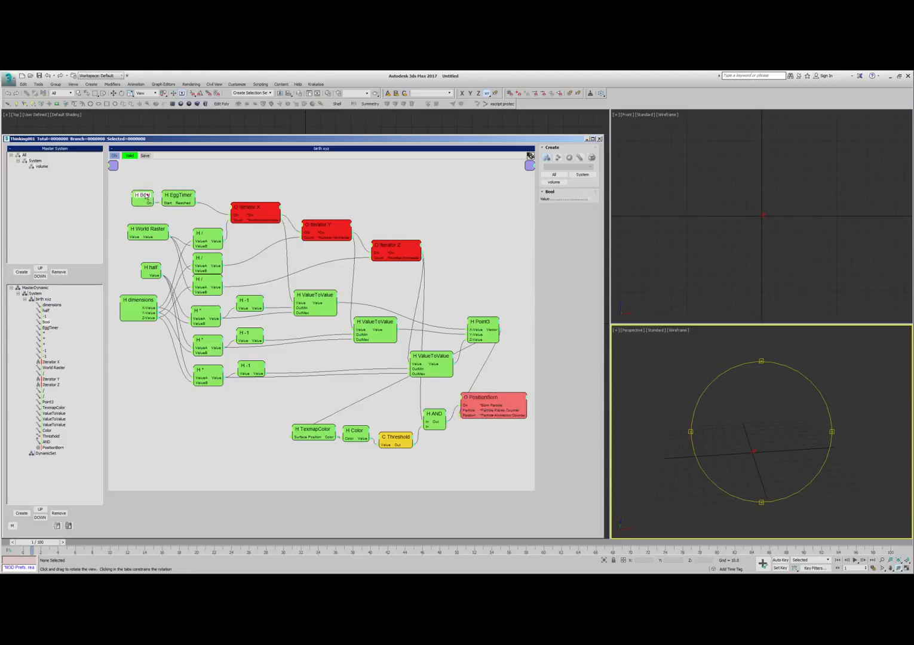
{"action": "left_click", "coordinate": [589, 199]}
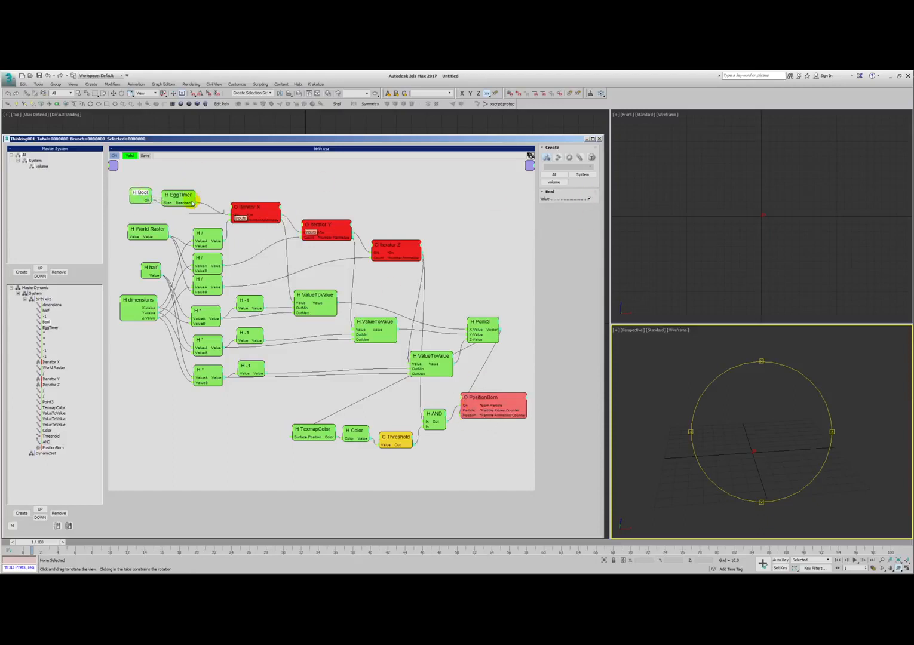
{"action": "left_click_drag", "start_coordinate": [752, 440], "coordinate": [749, 441]}
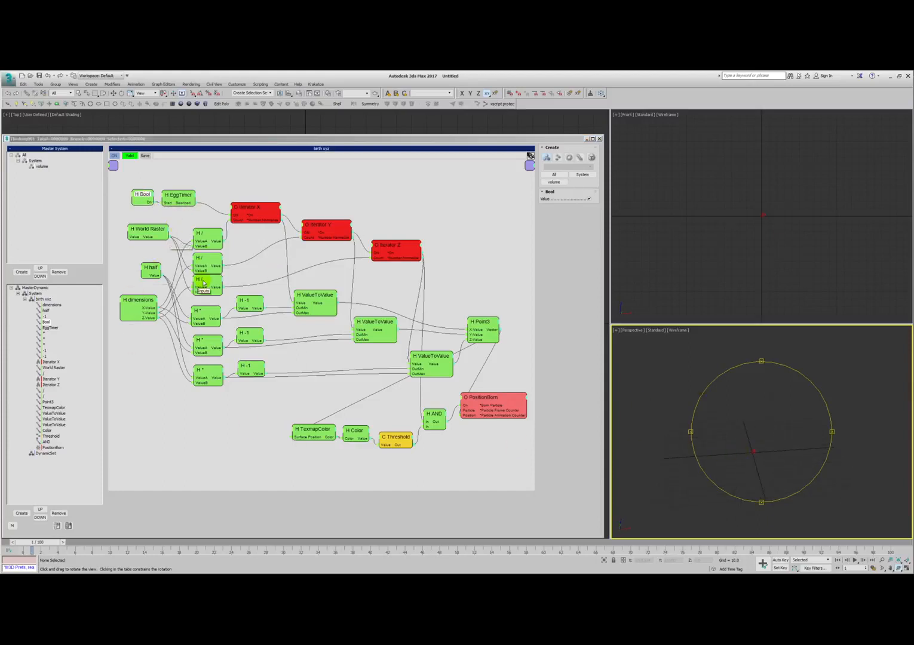
- Review the settings of the dimensions, half and World Raster helpers
{"action": "left_click_drag", "start_coordinate": [134, 301], "coordinate": [138, 299]}
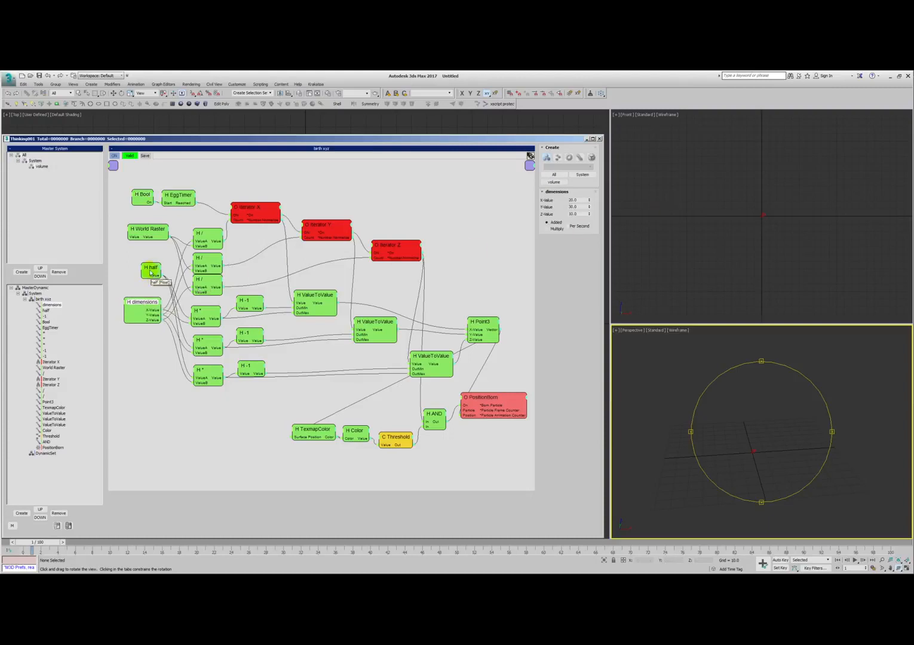
{"action": "left_click", "coordinate": [153, 276]}
{"action": "left_click_drag", "start_coordinate": [152, 235], "coordinate": [151, 237]}
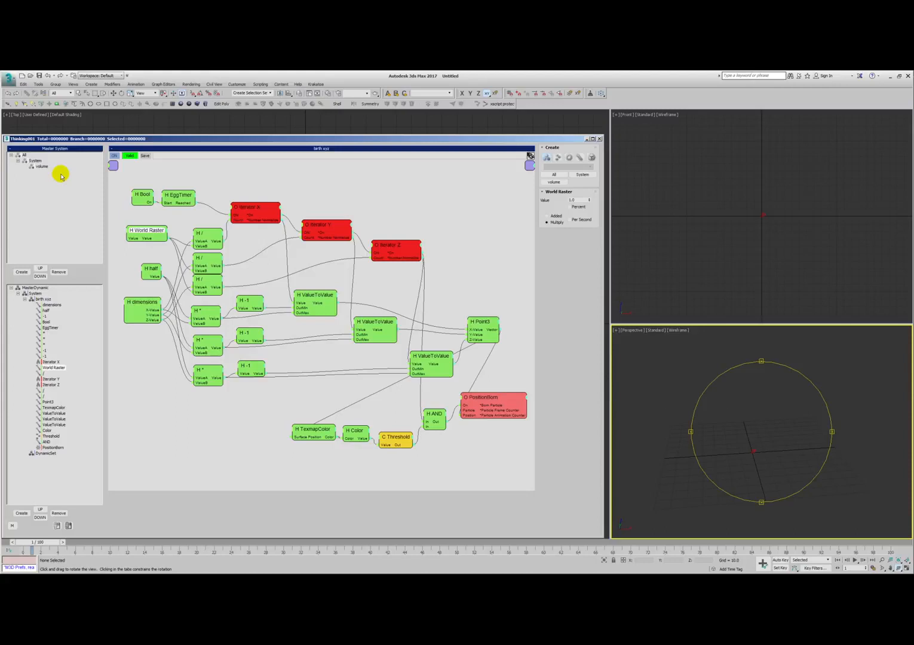
{"action": "left_click_drag", "start_coordinate": [137, 229], "coordinate": [136, 228]}
- Enable the Debug Log Window in MasterDynamic's settings and go back to the birth xyz network
{"action": "left_click", "coordinate": [36, 288]}
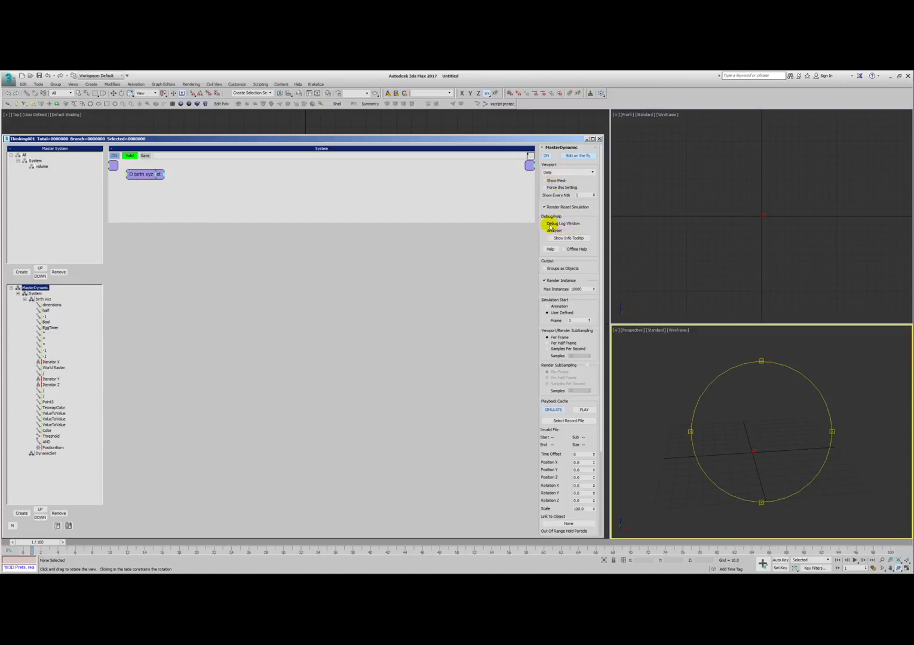
{"action": "left_click", "coordinate": [544, 223]}
{"action": "left_click", "coordinate": [45, 390]}
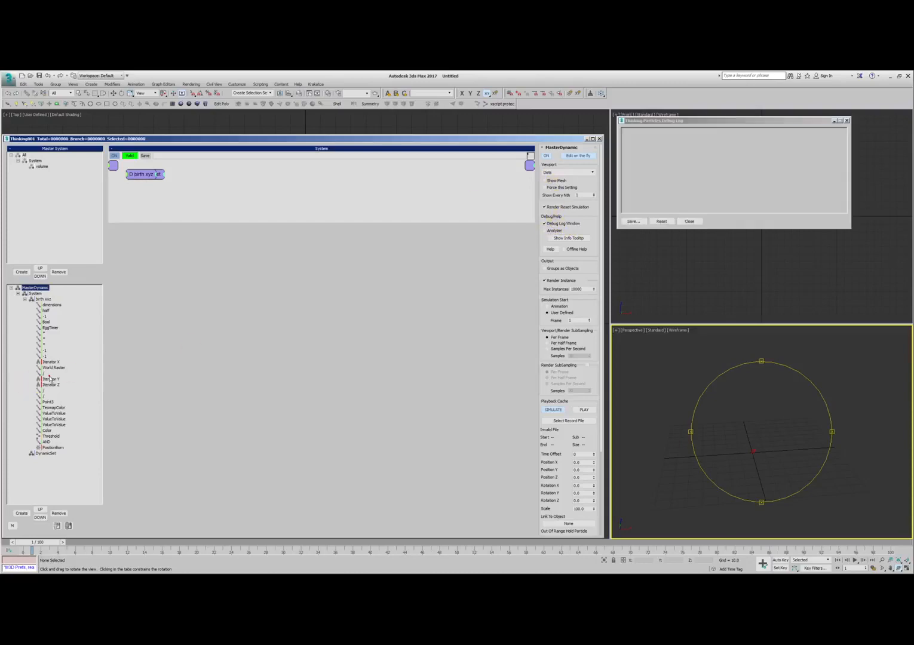
- Shift the third ValueToValue slightly, enable debug output for Iterator X's Count input, and inspect the EggTimer settings
{"action": "left_click", "coordinate": [354, 400]}
{"action": "mouse_move", "coordinate": [429, 355]}
{"action": "left_mouse_down"}
{"action": "mouse_move", "coordinate": [417, 351]}
{"action": "mouse_move", "coordinate": [422, 359]}
{"action": "left_mouse_up"}
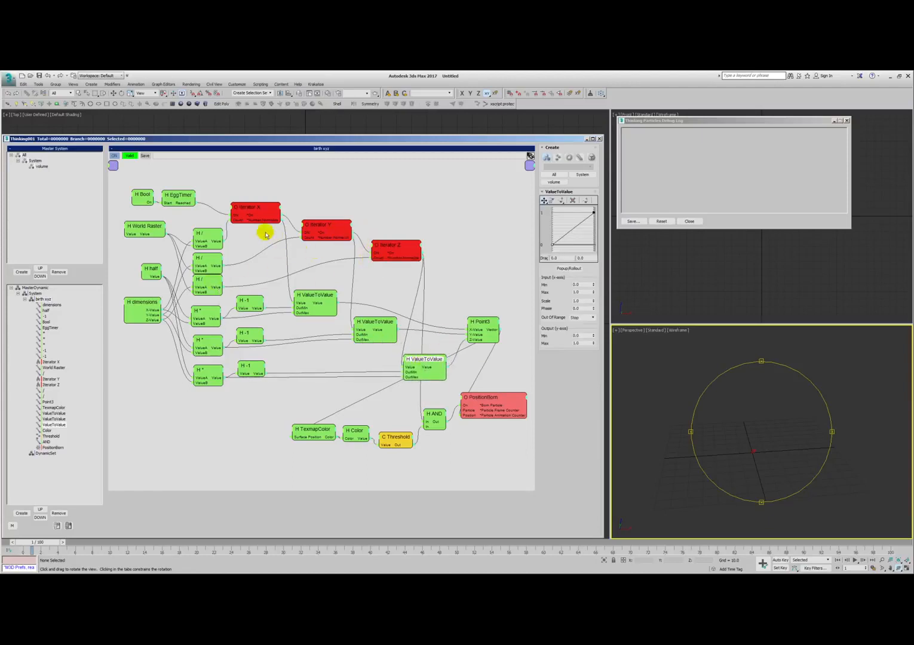
{"action": "right_click", "coordinate": [237, 220]}
{"action": "left_click", "coordinate": [244, 229]}
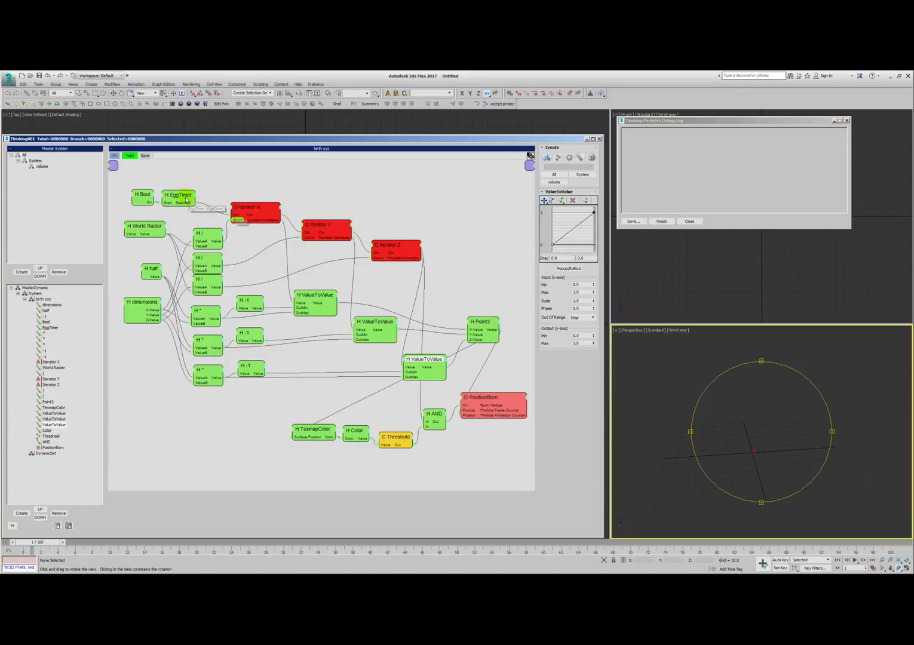
{"action": "left_click", "coordinate": [179, 197]}
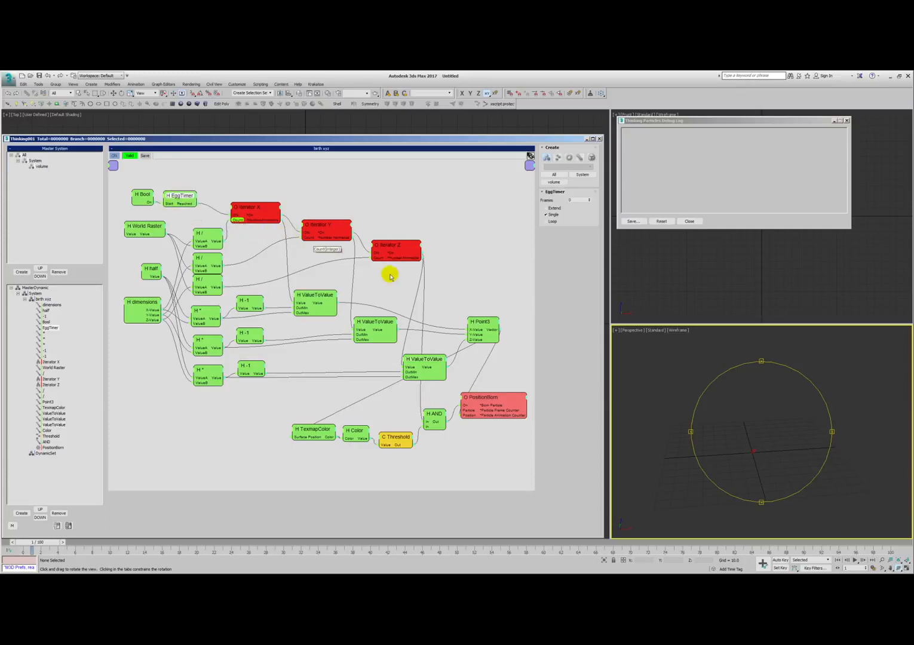
- Enable debug log output for the Threshold condition's Out value and advance one frame to evaluate it
{"action": "right_click", "coordinate": [404, 446]}
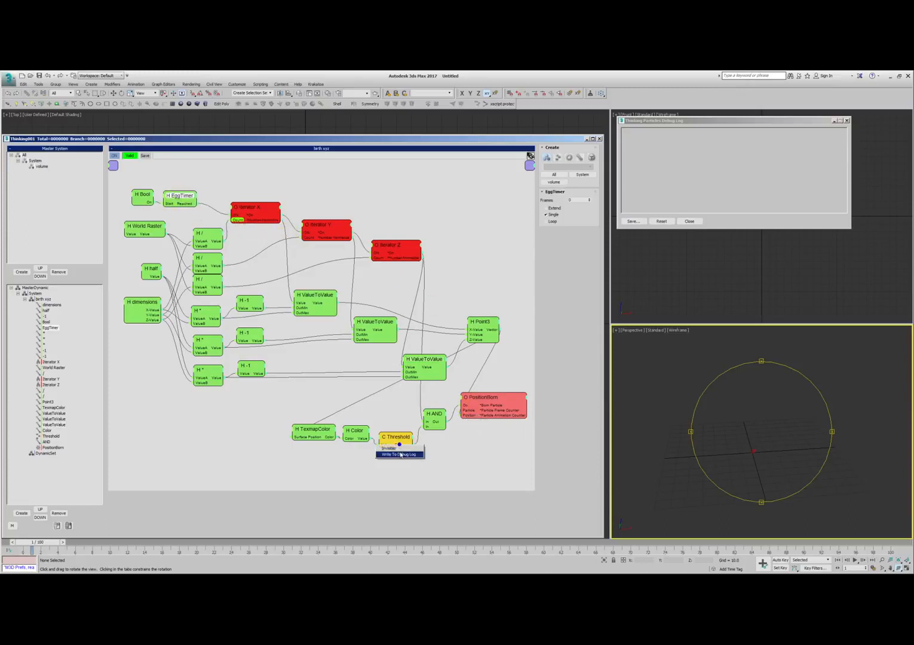
{"action": "left_click", "coordinate": [410, 455]}
{"action": "key", "text": "period"}
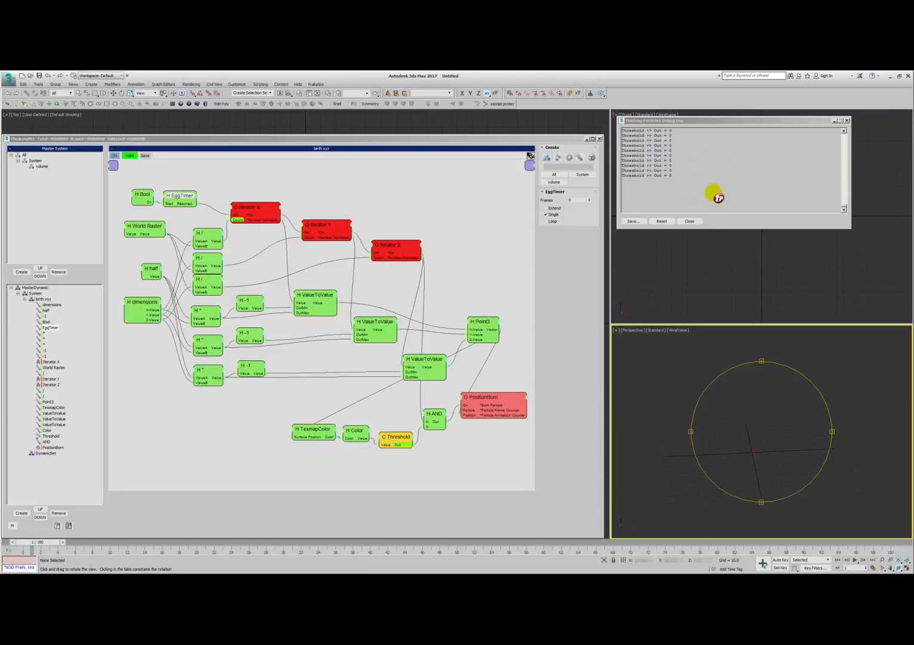
- Turn on the Inside option of the Threshold condition and edit its Threshold 1 value
{"action": "left_click", "coordinate": [390, 448]}
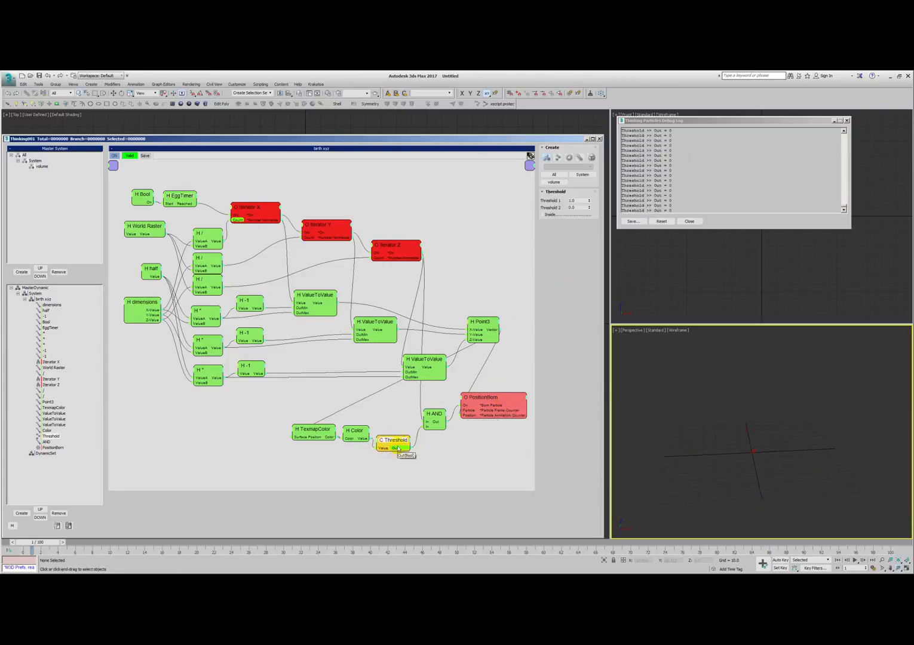
{"action": "left_click", "coordinate": [572, 200]}
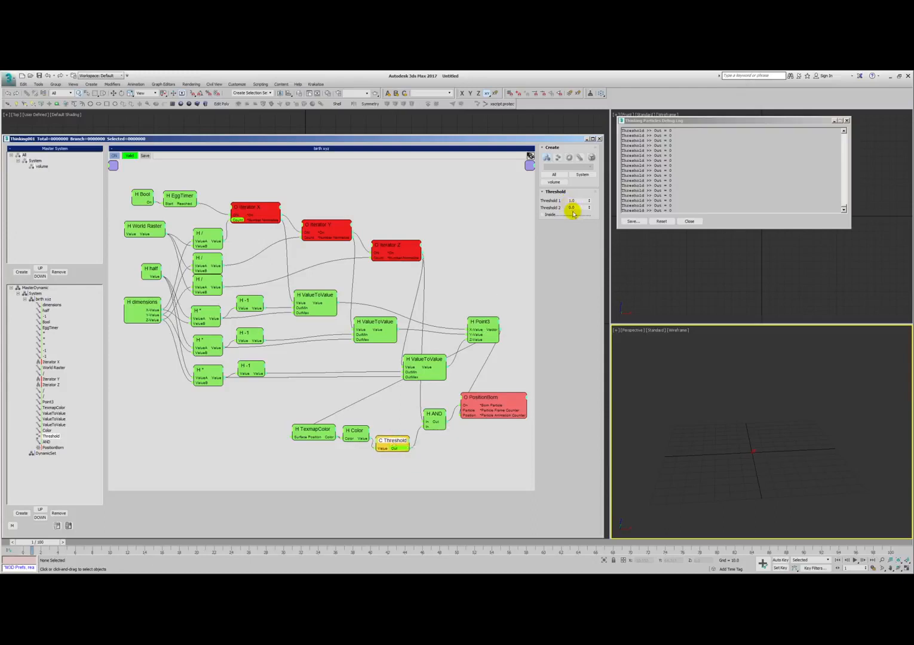
{"action": "left_click_drag", "start_coordinate": [314, 430], "coordinate": [306, 424]}
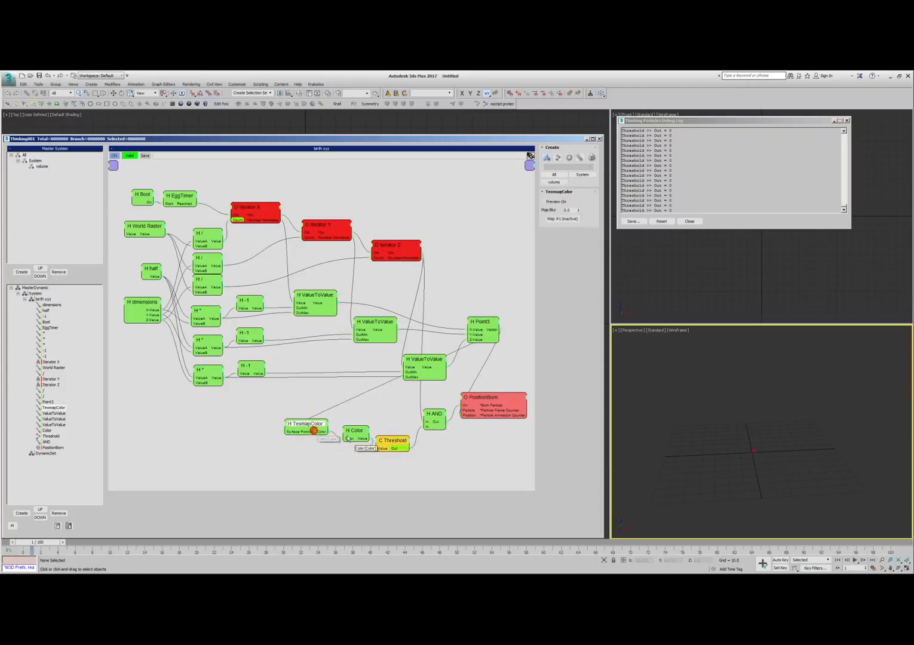
{"action": "left_click_drag", "start_coordinate": [365, 440], "coordinate": [395, 444]}
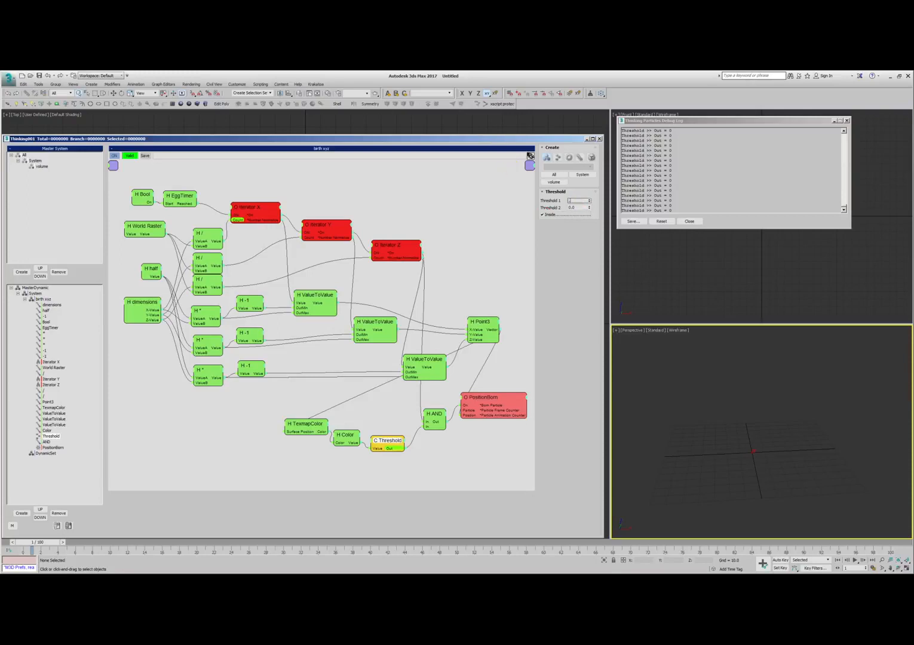
{"action": "left_click", "coordinate": [483, 461]}
{"action": "left_click", "coordinate": [737, 429]}
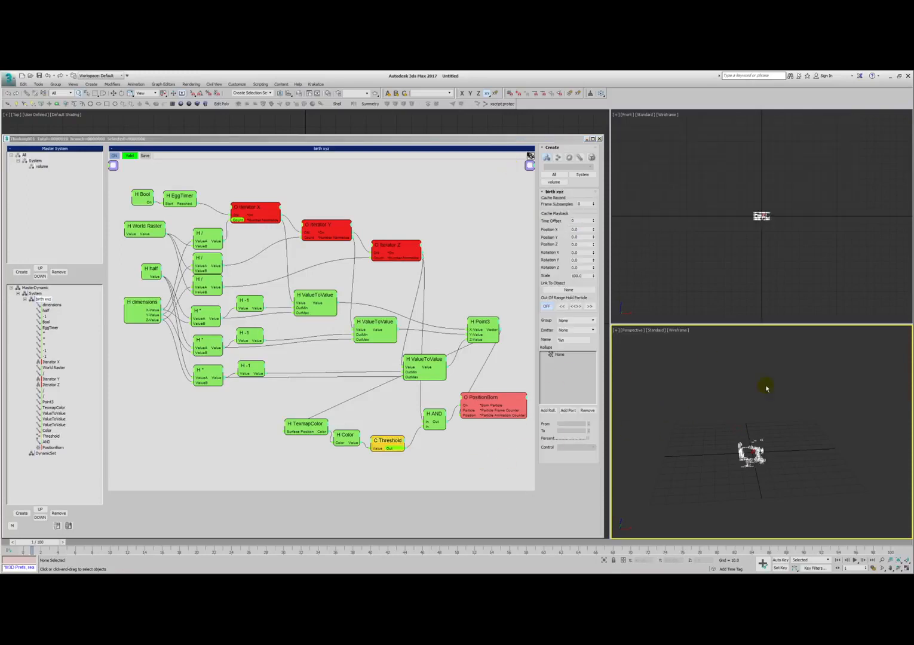
- Inspect the born particles in the perspective view and enable Edit on the fly in MasterDynamic's settings
{"action": "right_click_drag", "start_coordinate": [758, 445], "coordinate": [749, 418], "text": "alt"}
{"action": "left_click_drag", "start_coordinate": [749, 418], "coordinate": [735, 425], "text": "alt"}
{"action": "right_click_drag", "start_coordinate": [735, 424], "coordinate": [761, 429], "text": "alt"}
{"action": "left_click_drag", "start_coordinate": [761, 429], "coordinate": [749, 400], "text": "alt"}
{"action": "middle_click_drag", "start_coordinate": [749, 400], "coordinate": [709, 452], "text": "alt"}
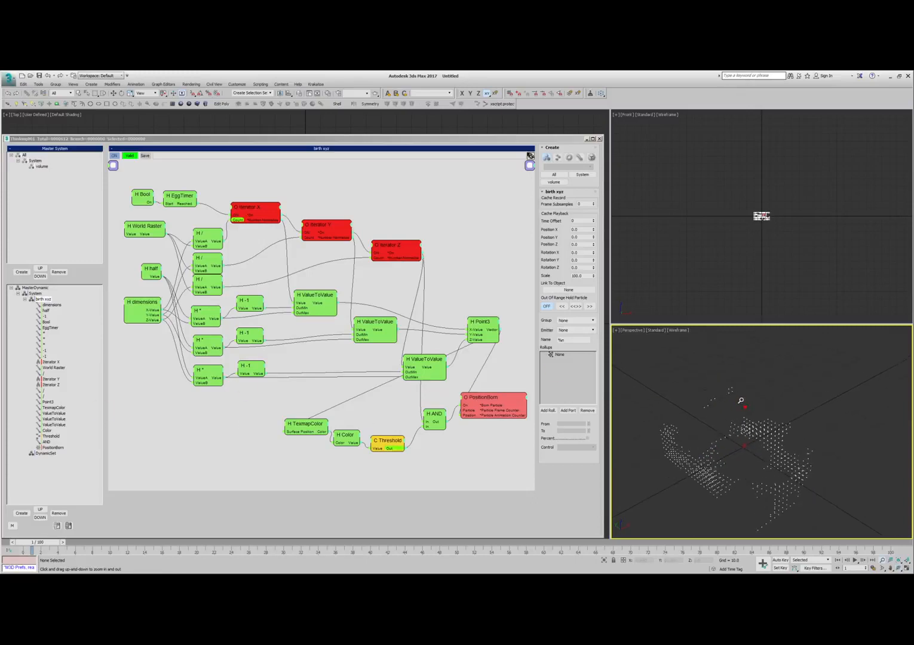
{"action": "left_click", "coordinate": [36, 288]}
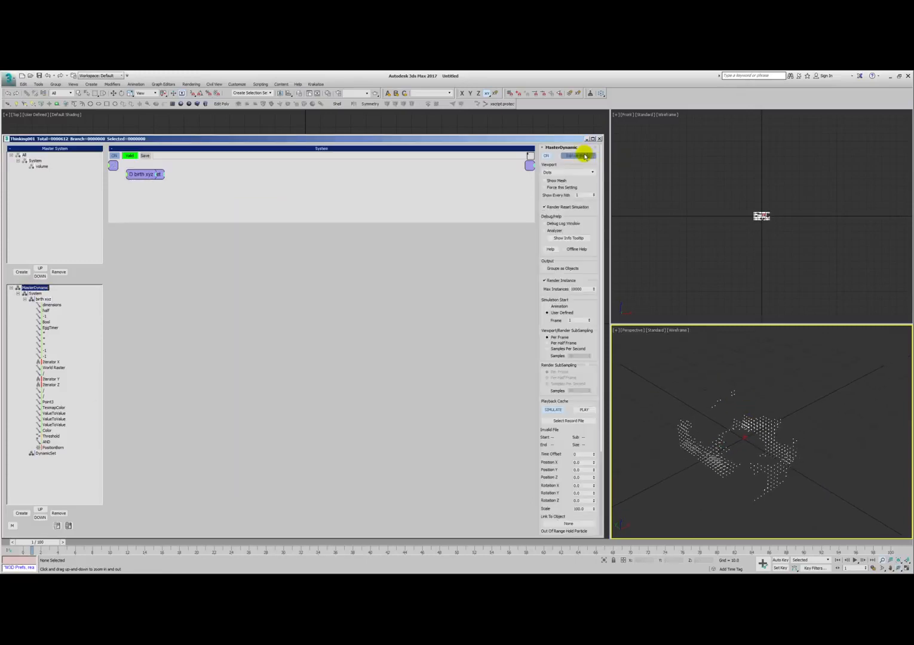
{"action": "middle_click_drag", "start_coordinate": [695, 436], "coordinate": [665, 397], "text": "alt"}
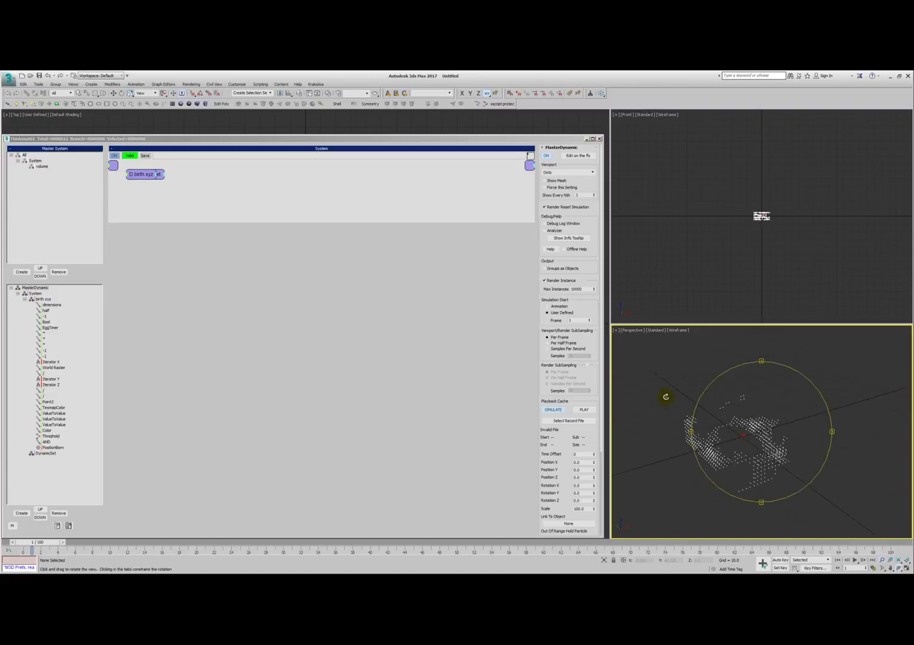
- Open the Cellular map in the first material's diffuse channel and reduce its cell Size to 7.9
{"action": "left_click", "coordinate": [327, 93]}
{"action": "left_click_drag", "start_coordinate": [697, 153], "coordinate": [439, 114]}
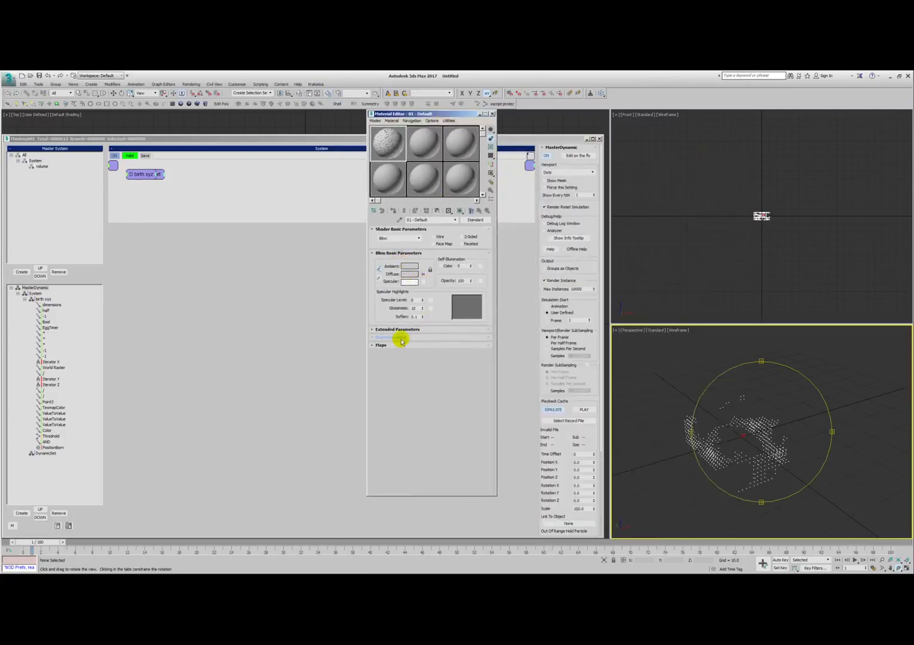
{"action": "left_click", "coordinate": [422, 274]}
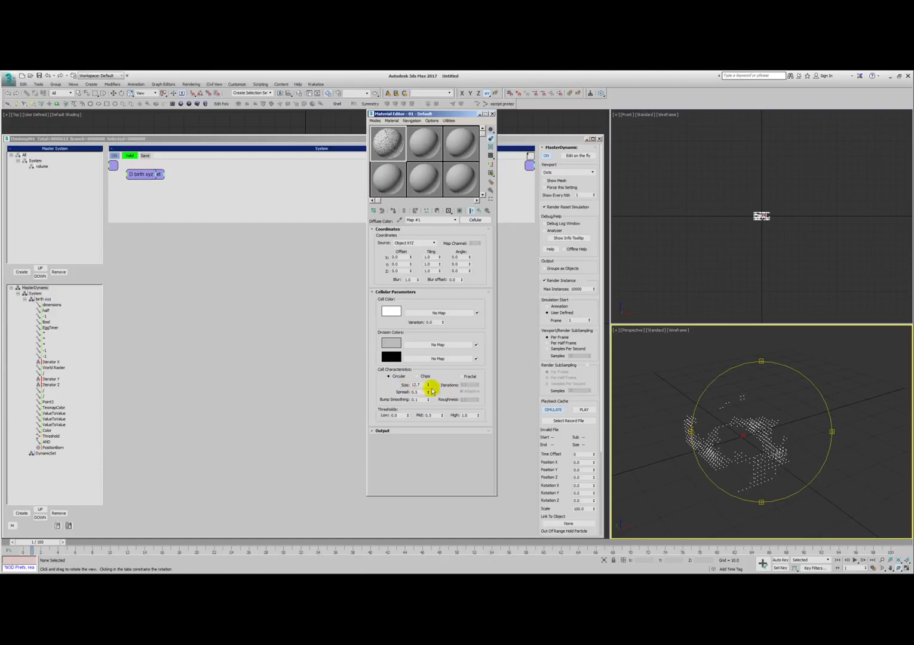
{"action": "left_click_drag", "start_coordinate": [428, 387], "coordinate": [422, 399]}
- Collapse birth xyz, rename the empty DynamicSet as shape, and go to frame 0
{"action": "left_click", "coordinate": [25, 300]}
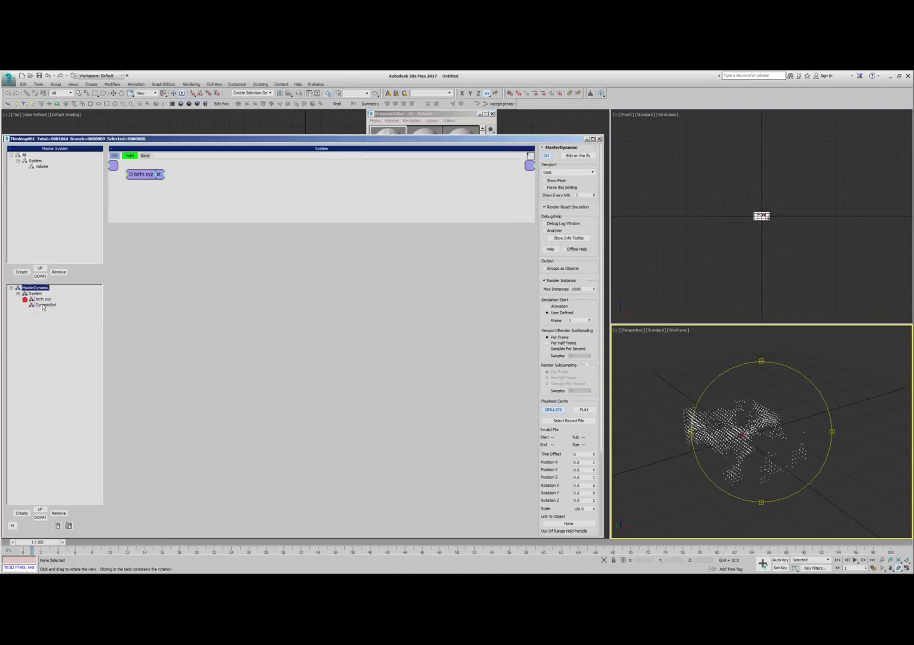
{"action": "left_click", "coordinate": [45, 306]}
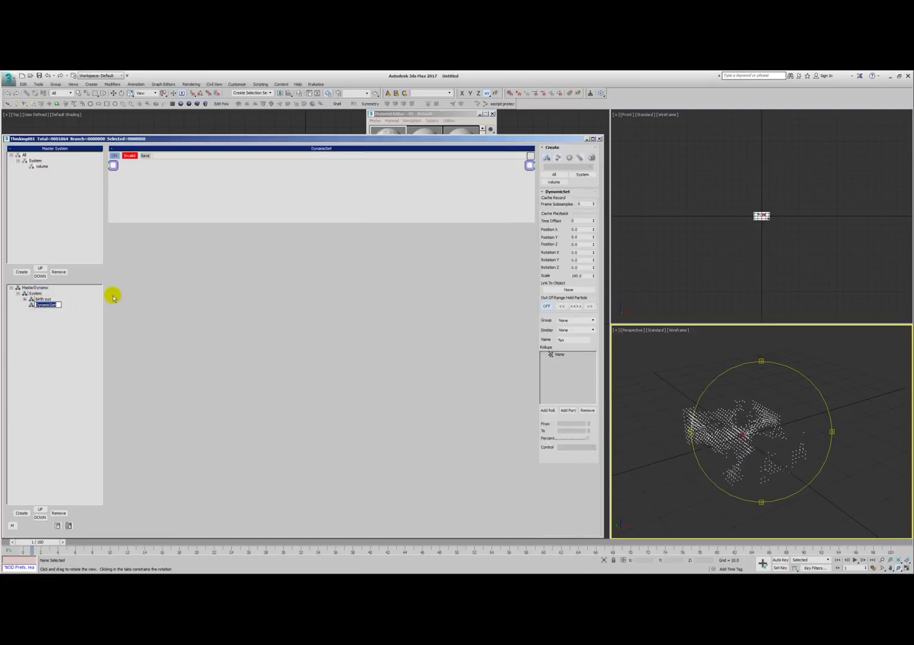
{"action": "key", "text": "comma"}
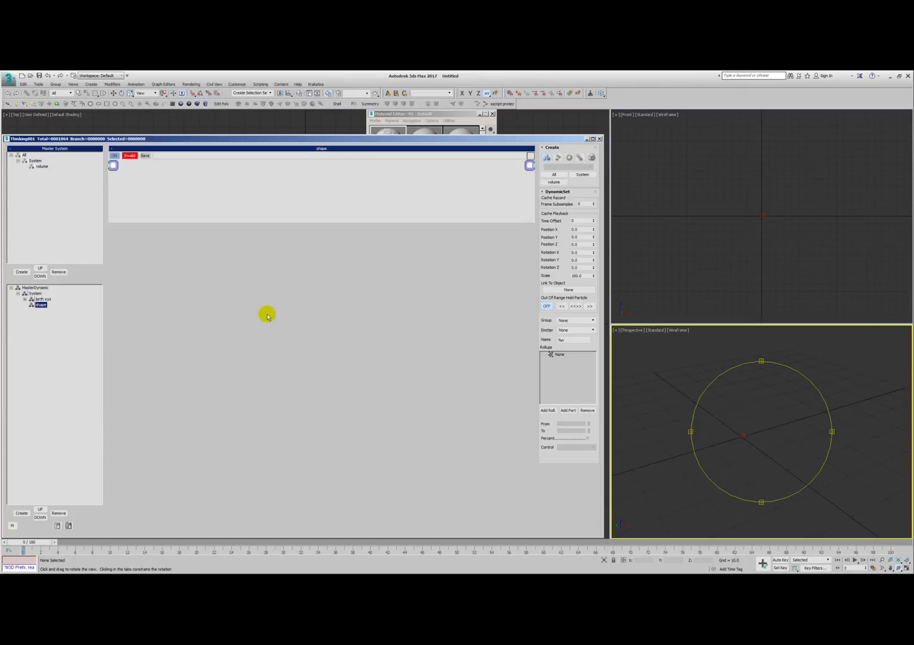
- Add the volume group and an ImplicitShape operator to the shape network
{"action": "right_click", "coordinate": [199, 190]}
{"action": "left_click", "coordinate": [235, 194]}
{"action": "right_click", "coordinate": [281, 188]}
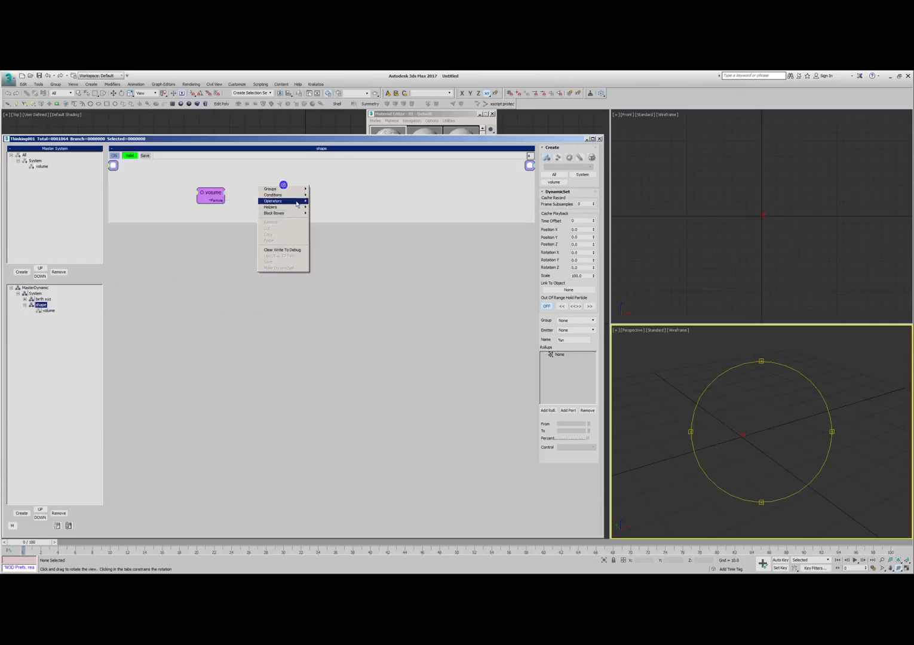
{"action": "left_click", "coordinate": [295, 200]}
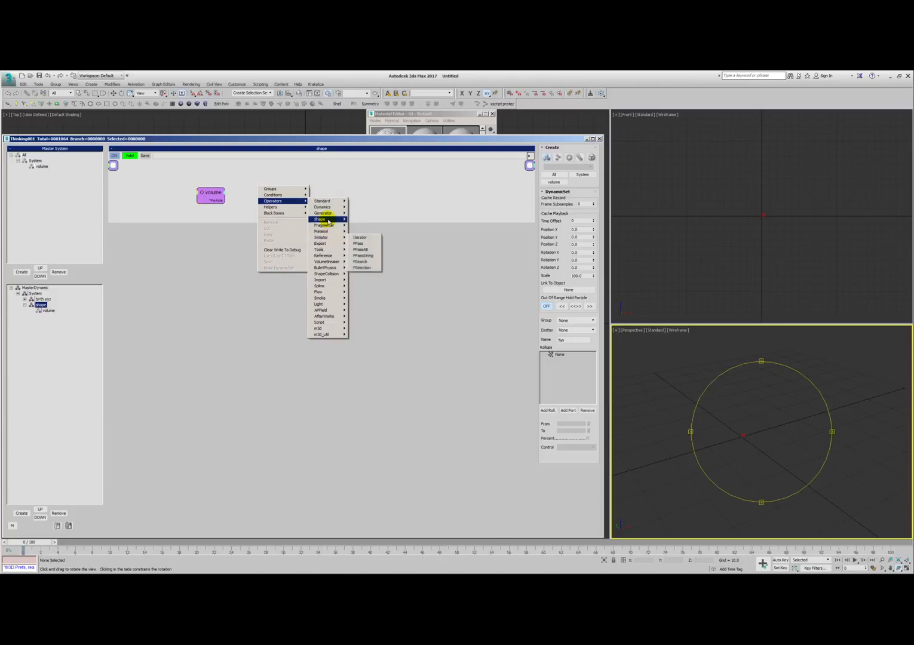
{"action": "left_click", "coordinate": [328, 219]}
{"action": "left_click", "coordinate": [364, 225]}
- Connect the volume group's Particle output to the ImplicitShape and set its Type to Surface (6.3)
{"action": "left_click_drag", "start_coordinate": [221, 200], "coordinate": [301, 198]}
{"action": "left_click_drag", "start_coordinate": [248, 223], "coordinate": [248, 421]}
{"action": "middle_click_drag", "start_coordinate": [238, 333], "coordinate": [243, 291]}
{"action": "left_click_drag", "start_coordinate": [240, 264], "coordinate": [336, 263]}
{"action": "left_click", "coordinate": [579, 199]}
{"action": "left_click", "coordinate": [563, 210]}
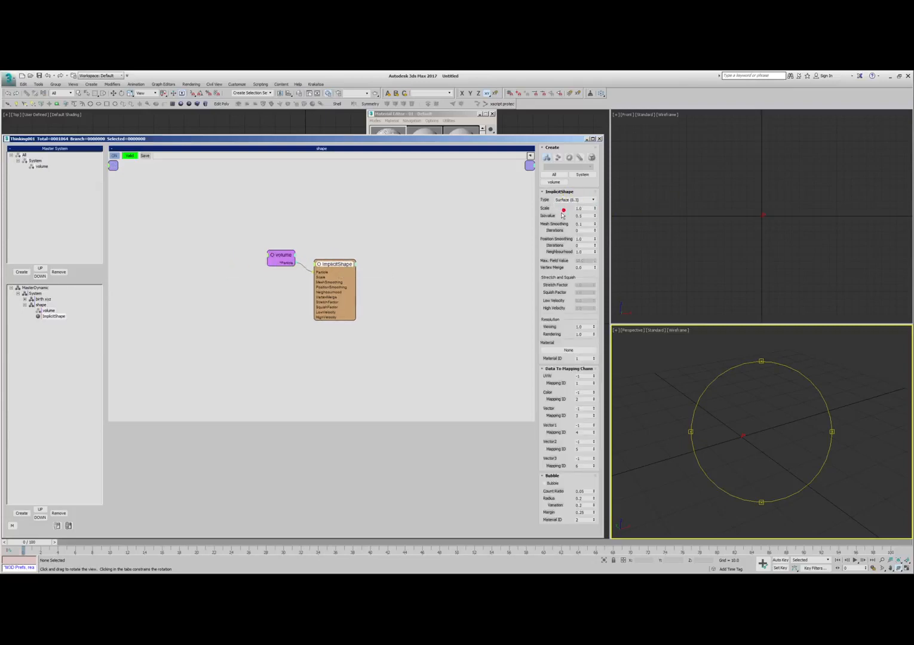
- Advance to frame 1, enable Show Mesh in MasterDynamic's settings, and display the perspective view shaded
{"action": "left_click", "coordinate": [743, 430]}
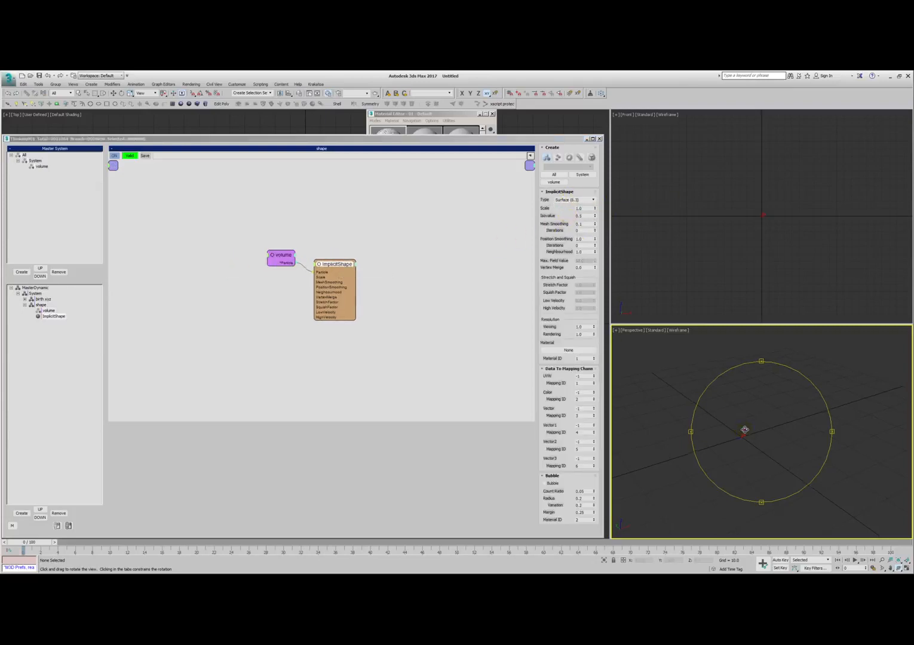
{"action": "key", "text": "period"}
{"action": "scroll", "coordinate": [783, 396], "scroll_direction": "up", "scroll_amount": 2}
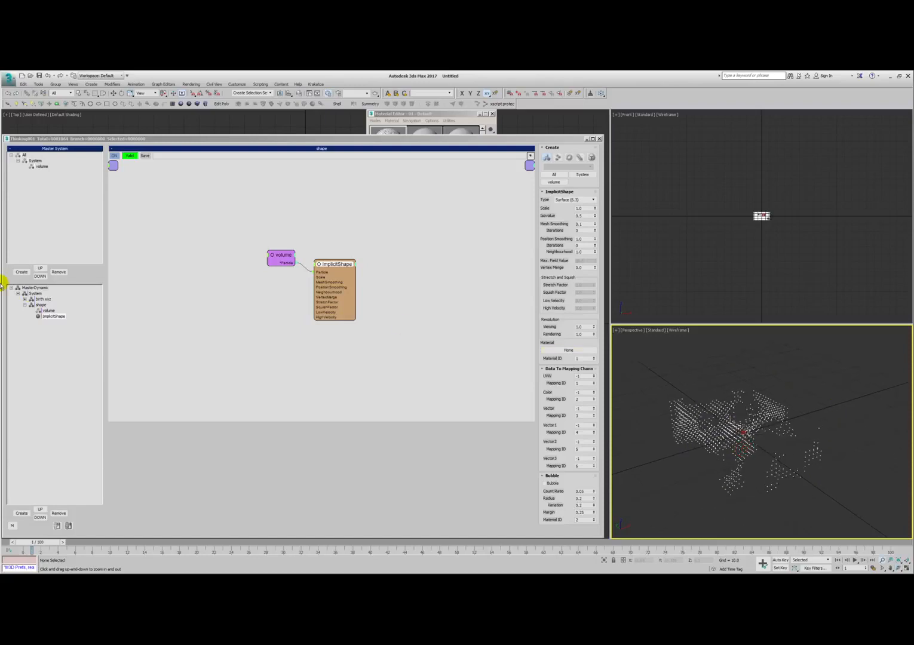
{"action": "left_click", "coordinate": [44, 288]}
{"action": "left_click", "coordinate": [548, 181]}
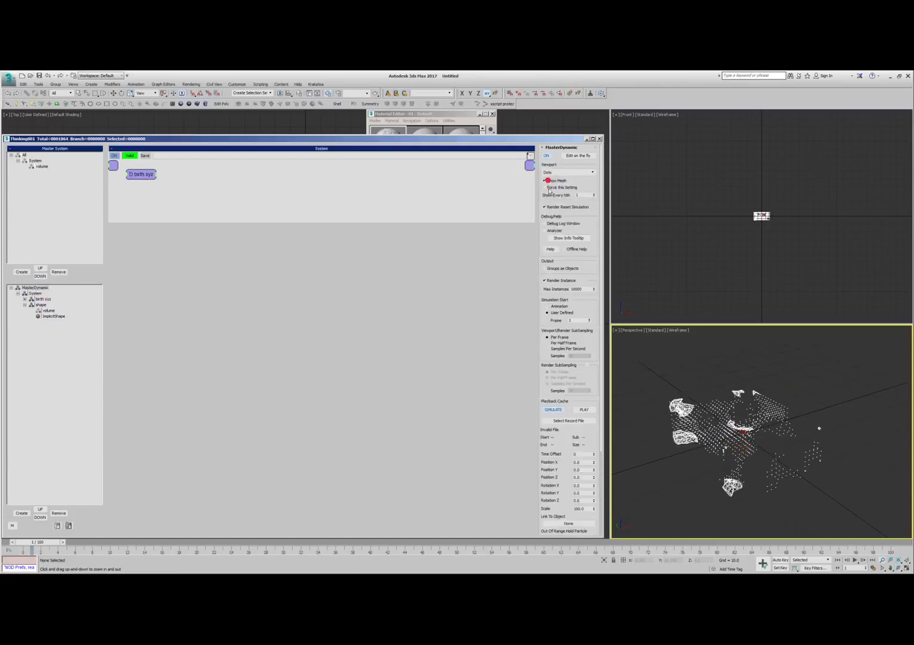
{"action": "mouse_move", "coordinate": [709, 459]}
{"action": "left_mouse_down"}
{"action": "mouse_move", "coordinate": [712, 446]}
{"action": "mouse_move", "coordinate": [734, 445]}
{"action": "mouse_move", "coordinate": [714, 439]}
{"action": "left_mouse_up"}
{"action": "key", "text": "F3"}
{"action": "key", "text": "ctrl+r"}
- Increase the ImplicitShape's Scale to about 3.03 and check the resulting mesh
{"action": "left_click", "coordinate": [37, 315]}
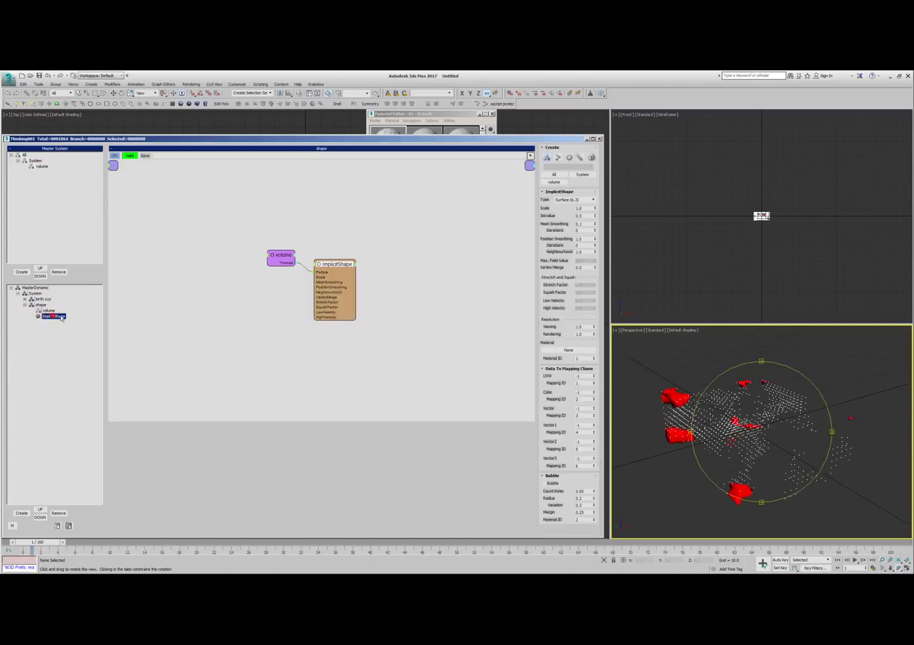
{"action": "left_click", "coordinate": [387, 258]}
{"action": "mouse_move", "coordinate": [595, 209]}
{"action": "left_mouse_down"}
{"action": "mouse_move", "coordinate": [602, 184]}
{"action": "mouse_move", "coordinate": [598, 176]}
{"action": "mouse_move", "coordinate": [591, 187]}
{"action": "mouse_move", "coordinate": [594, 168]}
{"action": "mouse_move", "coordinate": [594, 189]}
{"action": "left_mouse_up"}
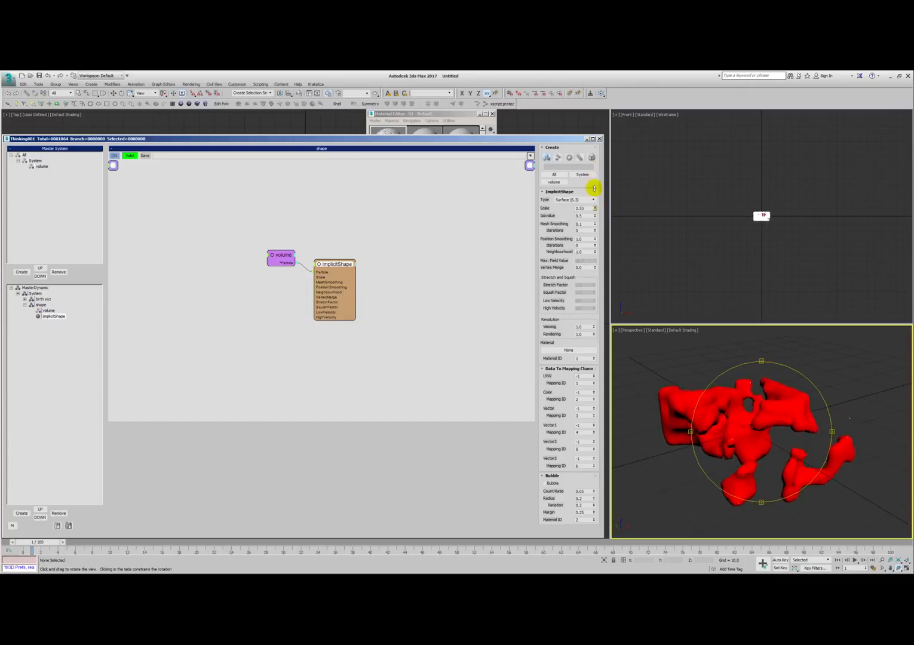
{"action": "middle_click_drag", "start_coordinate": [759, 451], "coordinate": [748, 418], "text": "alt"}
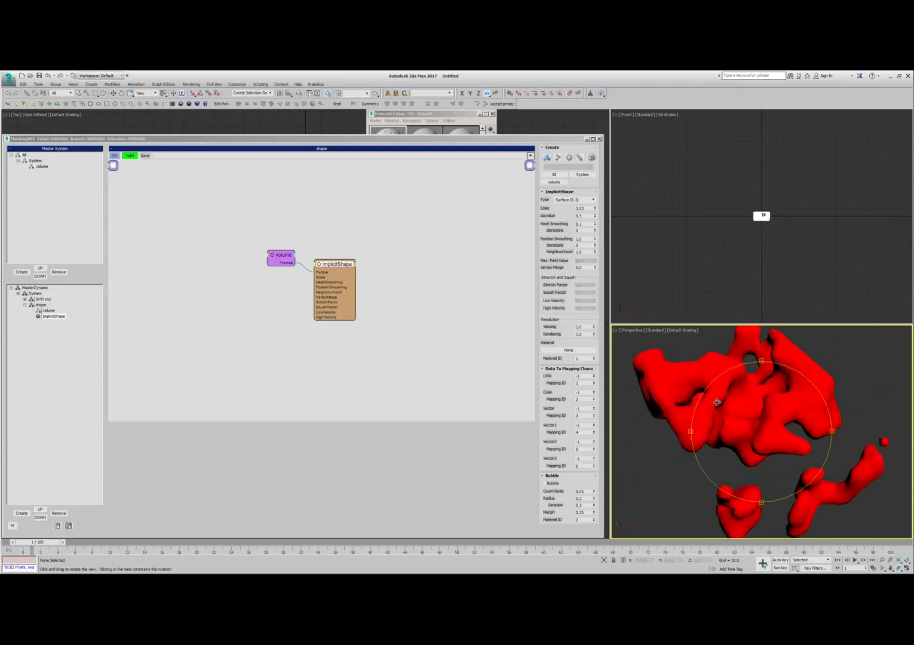
- Try the Chips cell type with the Fractal option on the Cellular map
{"action": "left_click", "coordinate": [452, 121]}
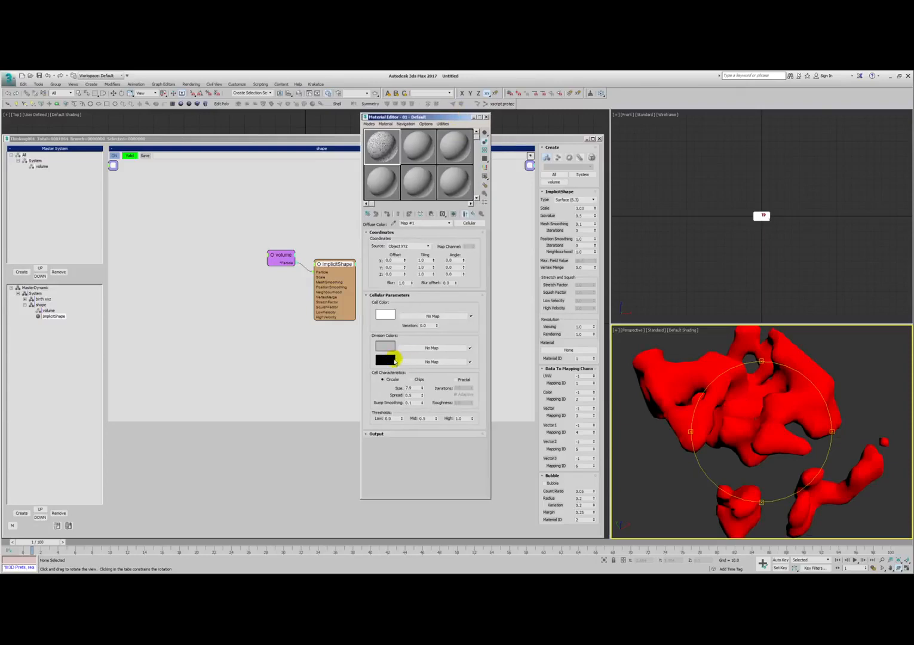
{"action": "left_click", "coordinate": [413, 380]}
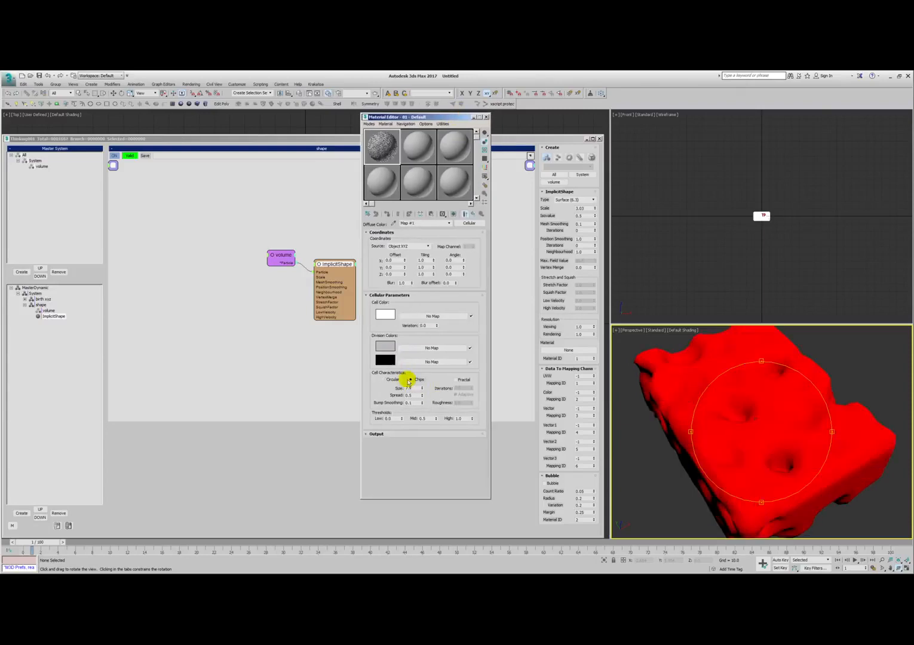
{"action": "left_click", "coordinate": [464, 382]}
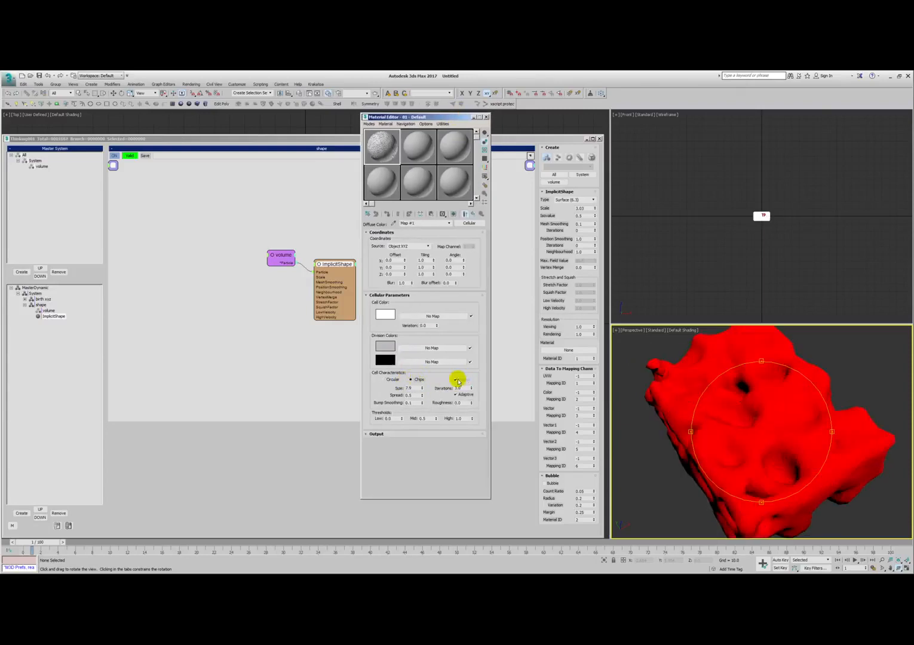
{"action": "middle_click_drag", "start_coordinate": [724, 418], "coordinate": [599, 383], "text": "alt"}
- Set the Cellular map's cells to Circular without Fractal and adjust the cell Size
{"action": "left_click", "coordinate": [388, 380]}
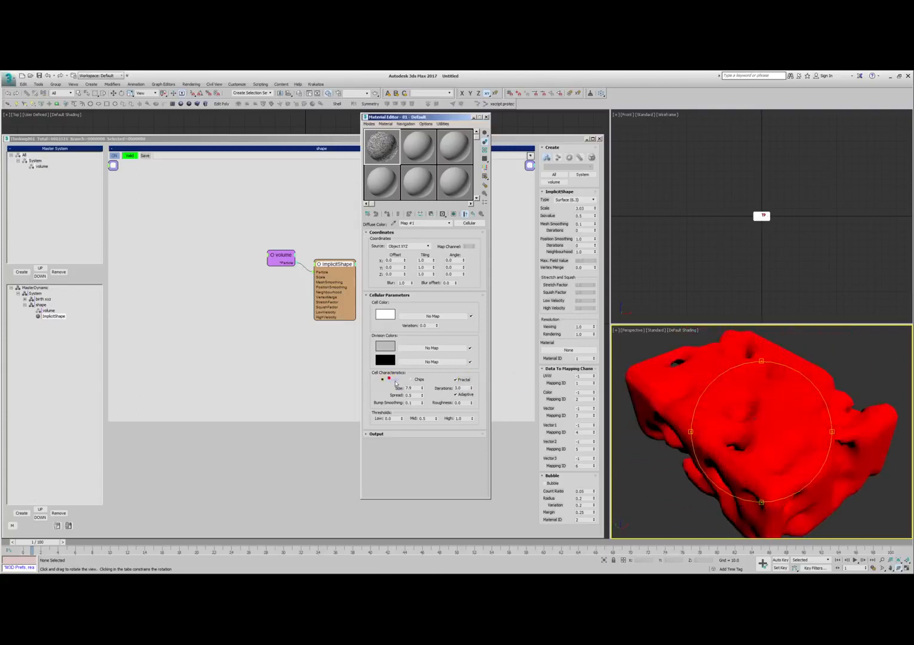
{"action": "left_click_drag", "start_coordinate": [422, 389], "coordinate": [422, 401]}
{"action": "left_click", "coordinate": [455, 380]}
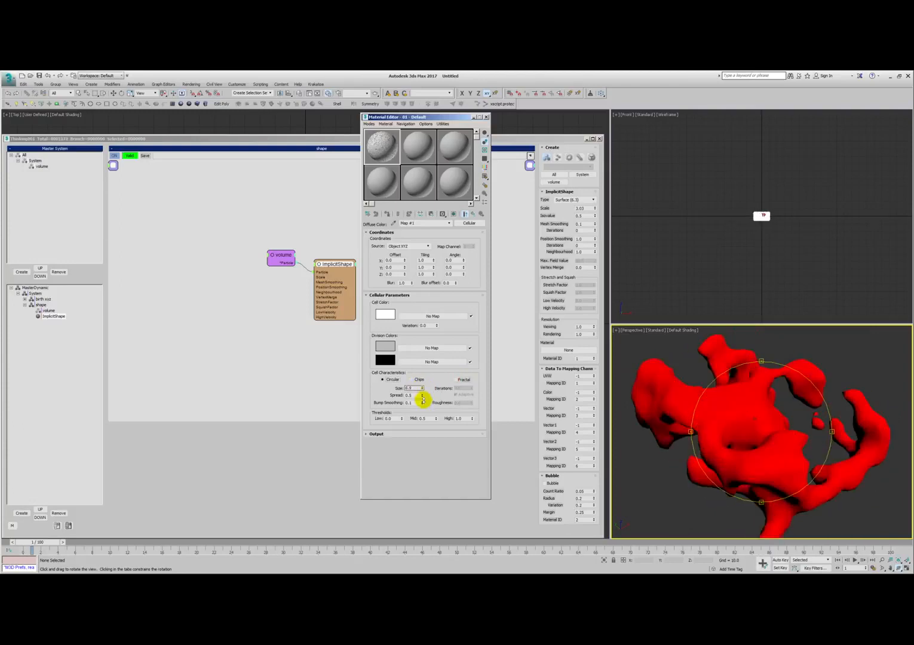
{"action": "left_click_drag", "start_coordinate": [800, 418], "coordinate": [761, 417]}
{"action": "scroll", "coordinate": [762, 417], "scroll_direction": "down", "scroll_amount": 2}
{"action": "middle_click_drag", "start_coordinate": [761, 417], "coordinate": [757, 412], "text": "alt"}
- Increase the Z-Value of the dimensions helper in the birth xyz network
{"action": "left_click", "coordinate": [44, 299]}
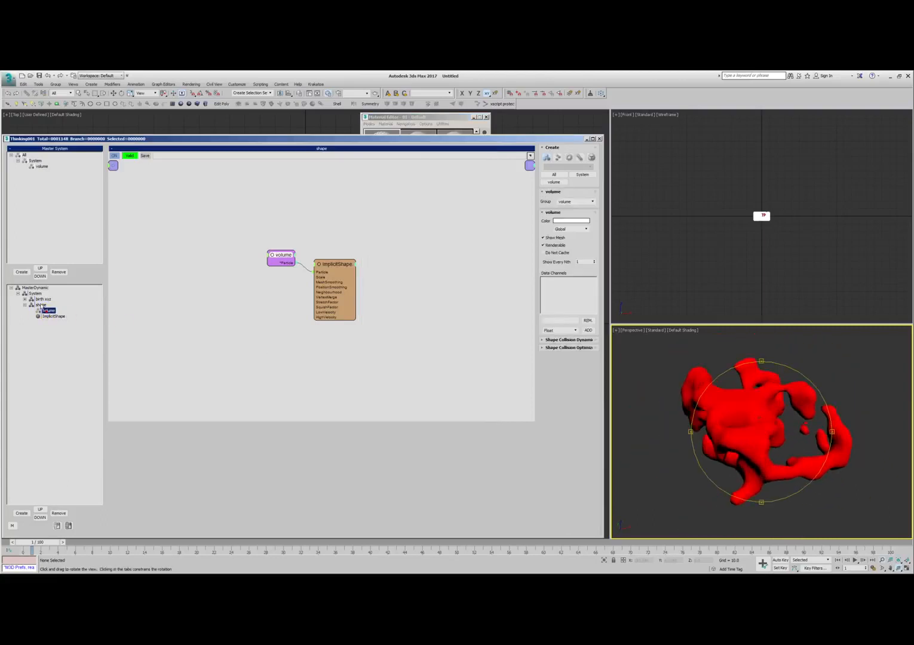
{"action": "left_click", "coordinate": [146, 301]}
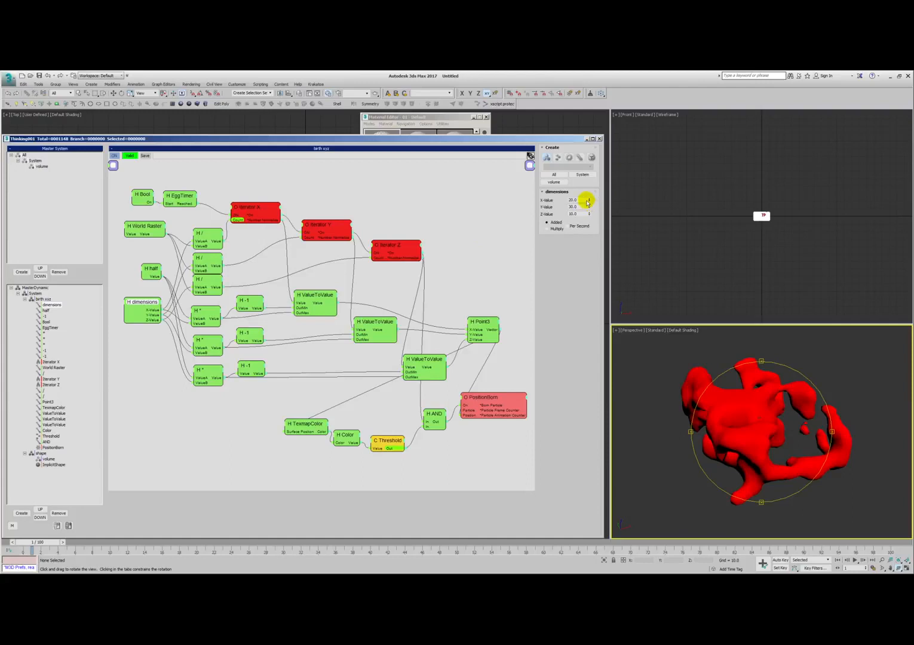
{"action": "mouse_move", "coordinate": [747, 441]}
{"action": "left_mouse_down"}
{"action": "mouse_move", "coordinate": [767, 446]}
{"action": "mouse_move", "coordinate": [732, 432]}
{"action": "mouse_move", "coordinate": [737, 450]}
{"action": "left_mouse_up"}
{"action": "middle_click_drag", "start_coordinate": [737, 450], "coordinate": [702, 468], "text": "alt"}
{"action": "middle_click_drag", "start_coordinate": [702, 468], "coordinate": [689, 411], "text": "ctrl+alt"}
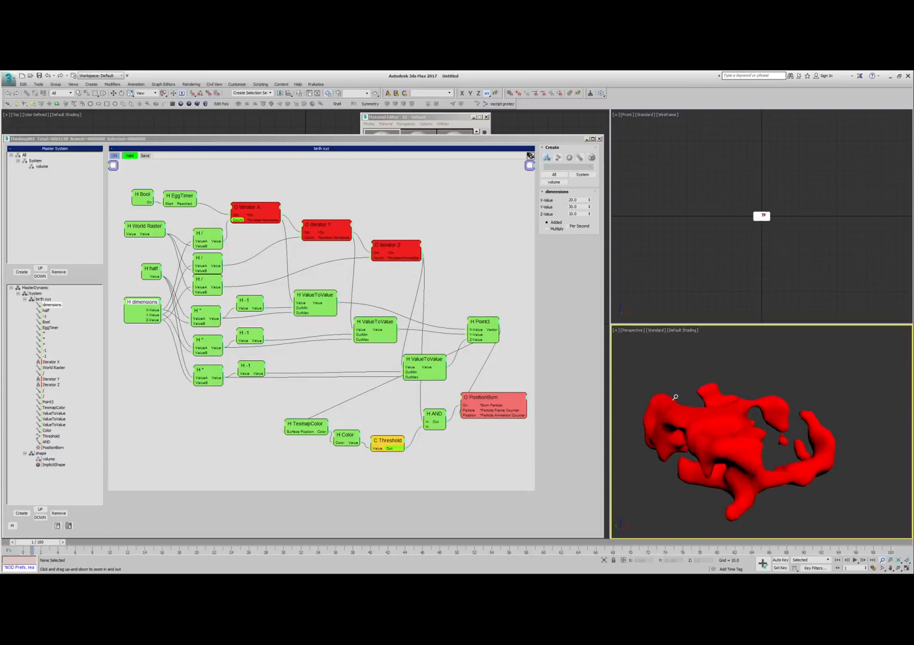
{"action": "left_click_drag", "start_coordinate": [587, 214], "coordinate": [483, 168]}
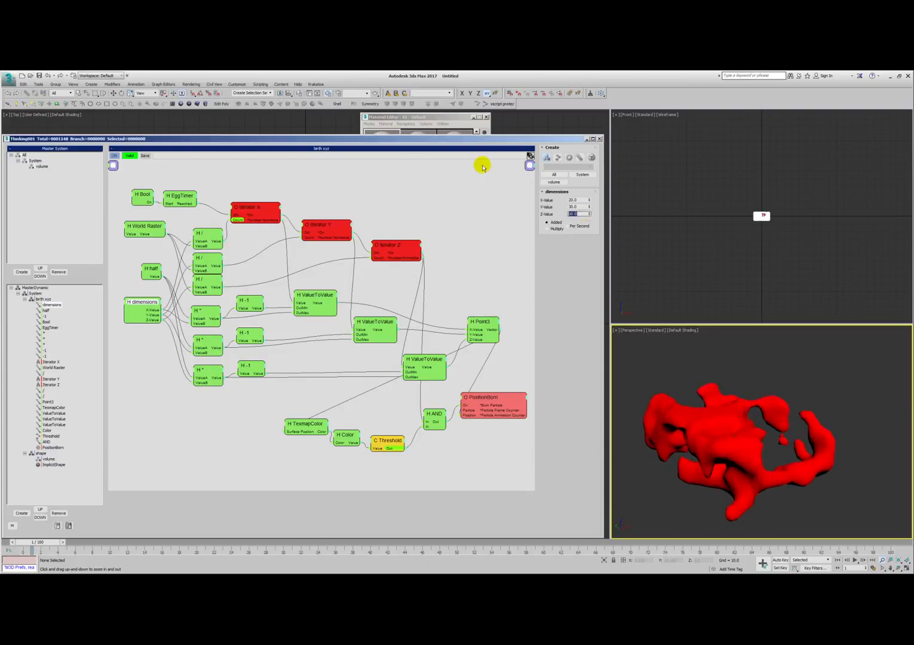
- Set the ImplicitShape's Mesh Smoothing to 1.0 with 3 Iterations and check the smoothed mesh with and without edged faces
{"action": "middle_click_drag", "start_coordinate": [726, 437], "coordinate": [538, 388], "text": "alt"}
{"action": "key", "text": "F4"}
{"action": "left_click", "coordinate": [54, 464]}
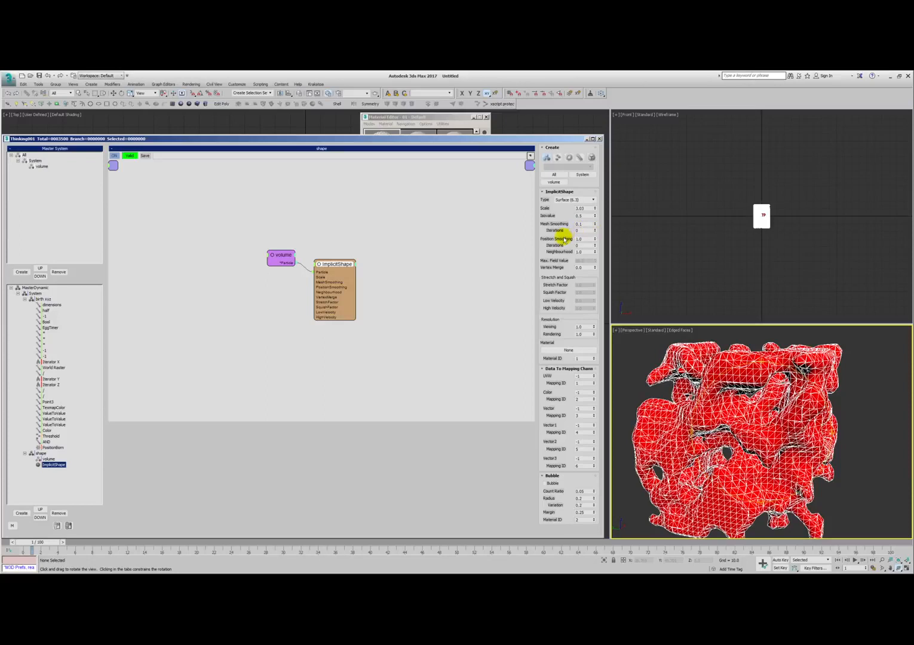
{"action": "double_click", "coordinate": [586, 224]}
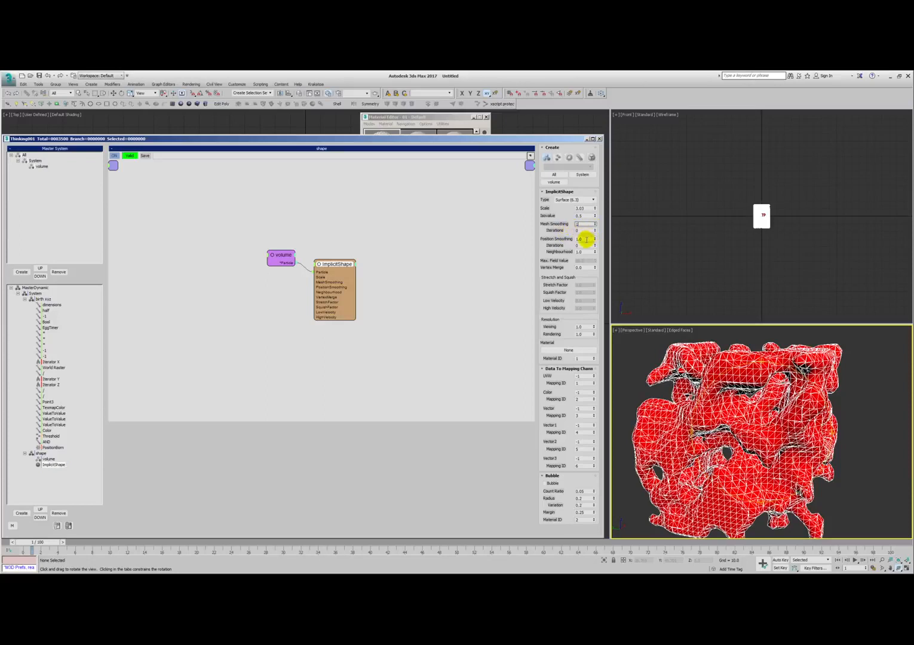
{"action": "left_click", "coordinate": [595, 230]}
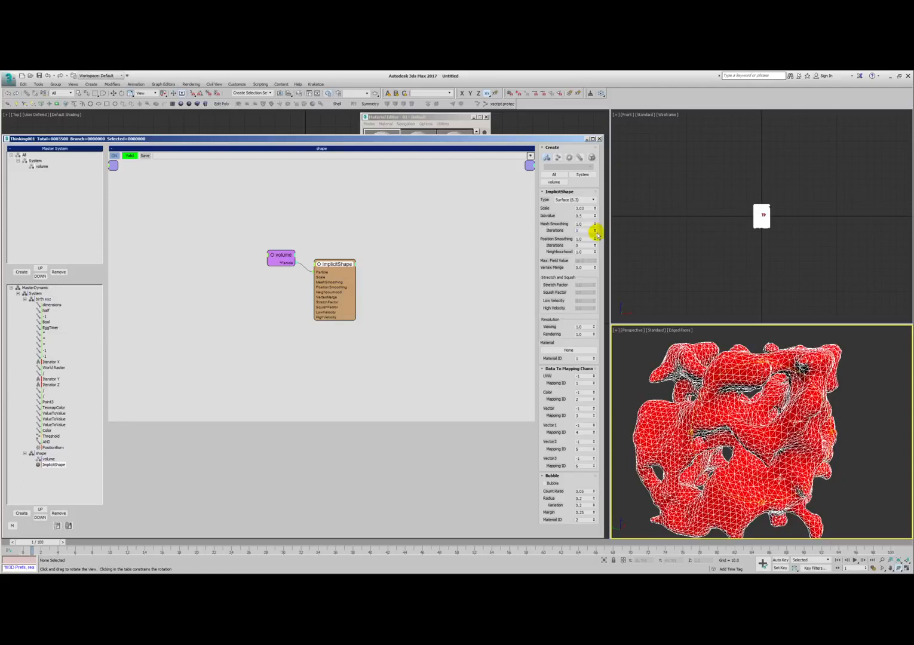
{"action": "left_click", "coordinate": [595, 229]}
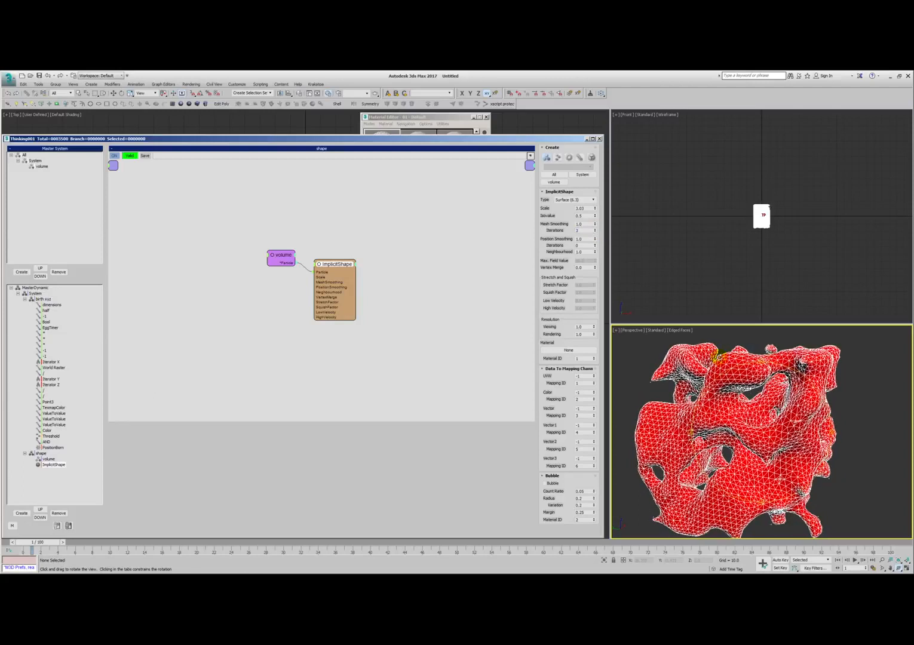
{"action": "left_click", "coordinate": [639, 392]}
{"action": "key", "text": "F4"}
{"action": "middle_click_drag", "start_coordinate": [740, 417], "coordinate": [714, 408], "text": "alt"}
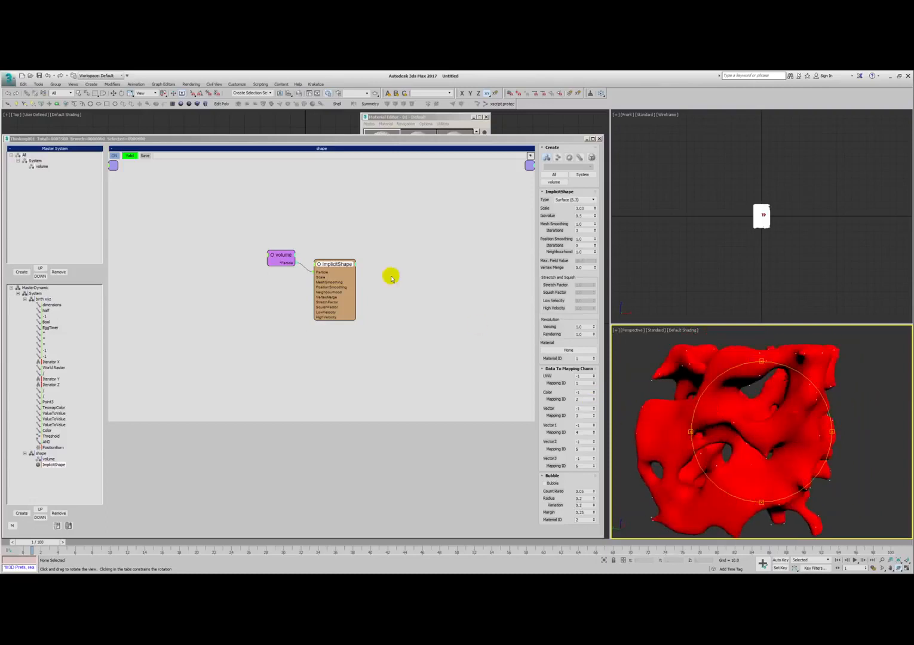
- Create a layer named TP containing the Thinking001 object
{"action": "key", "text": "l"}
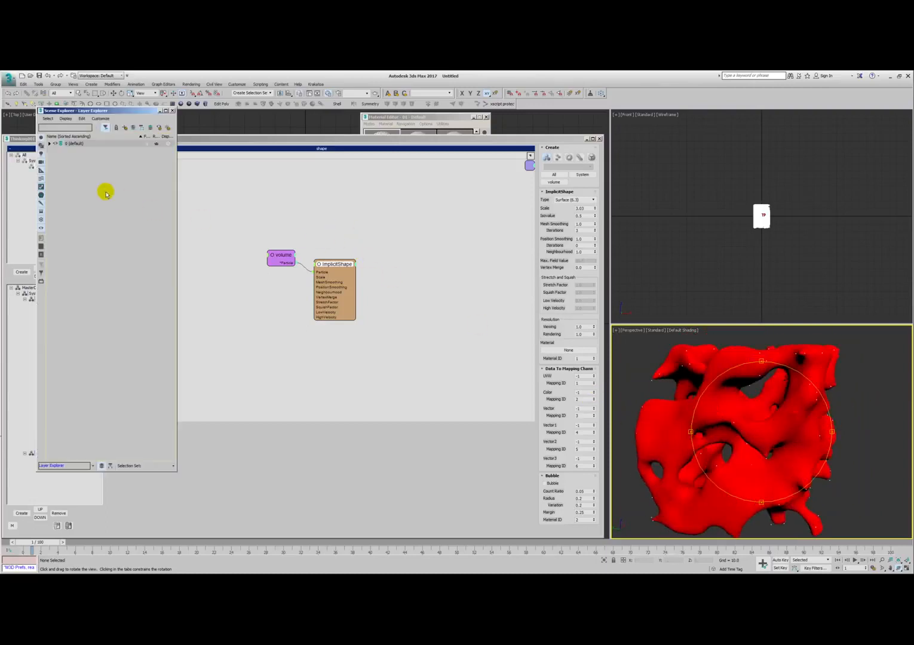
{"action": "left_click", "coordinate": [51, 144]}
{"action": "left_click", "coordinate": [49, 144]}
{"action": "left_click", "coordinate": [77, 150]}
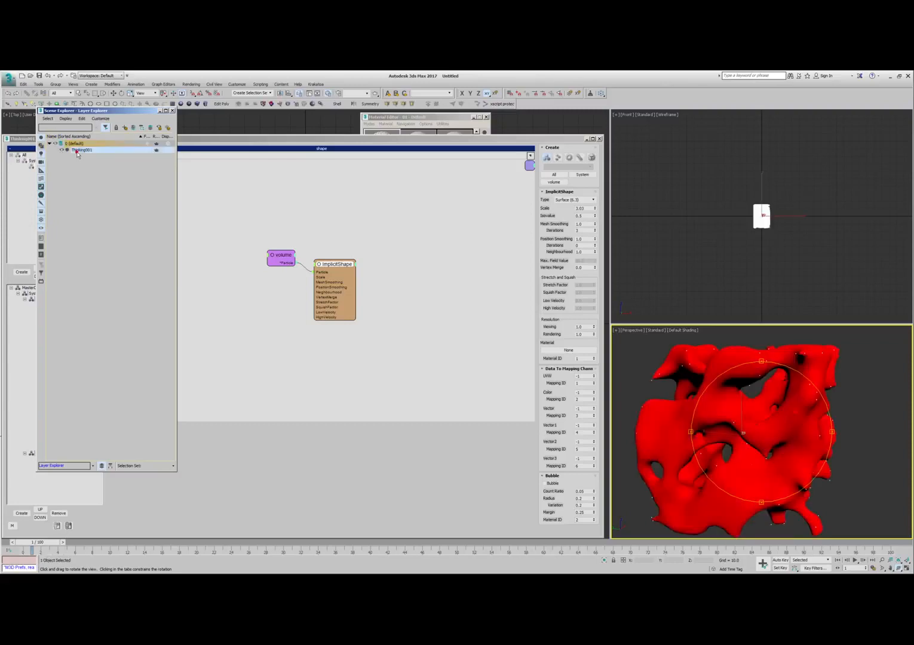
{"action": "left_click", "coordinate": [125, 128]}
{"action": "right_click", "coordinate": [82, 150]}
{"action": "left_click", "coordinate": [102, 183]}
{"action": "type", "text": "TP"}
{"action": "left_click", "coordinate": [77, 174]}
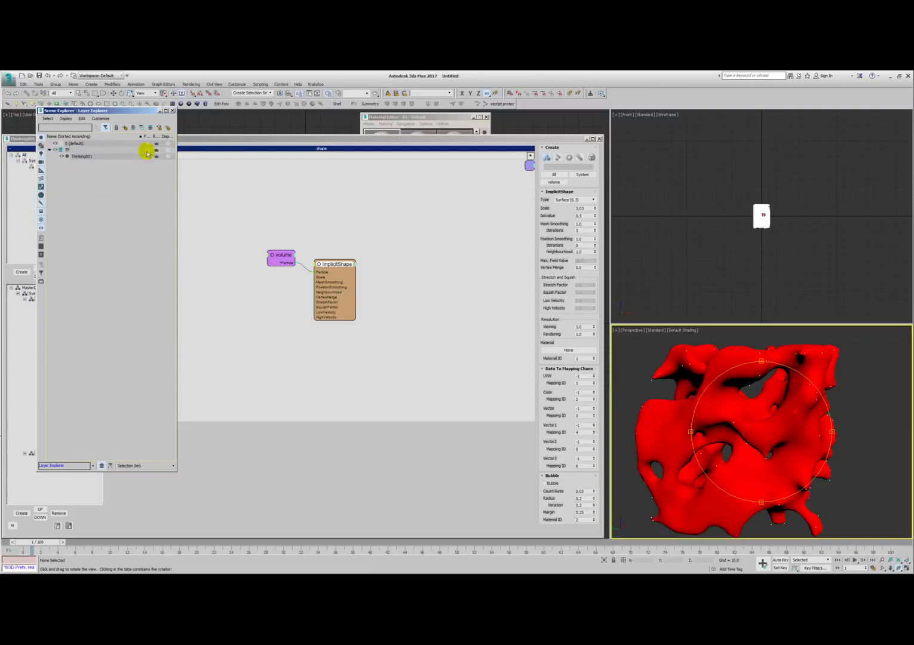
- Create an empty layer named results and select the Thinking001 object
{"action": "left_click", "coordinate": [125, 129]}
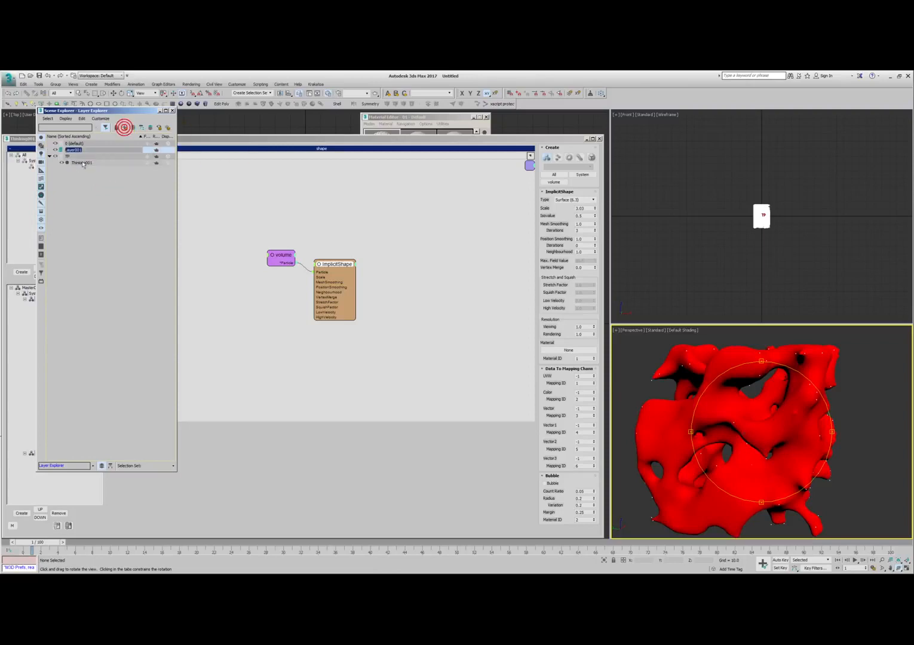
{"action": "type", "text": "results"}
{"action": "left_click", "coordinate": [104, 106]}
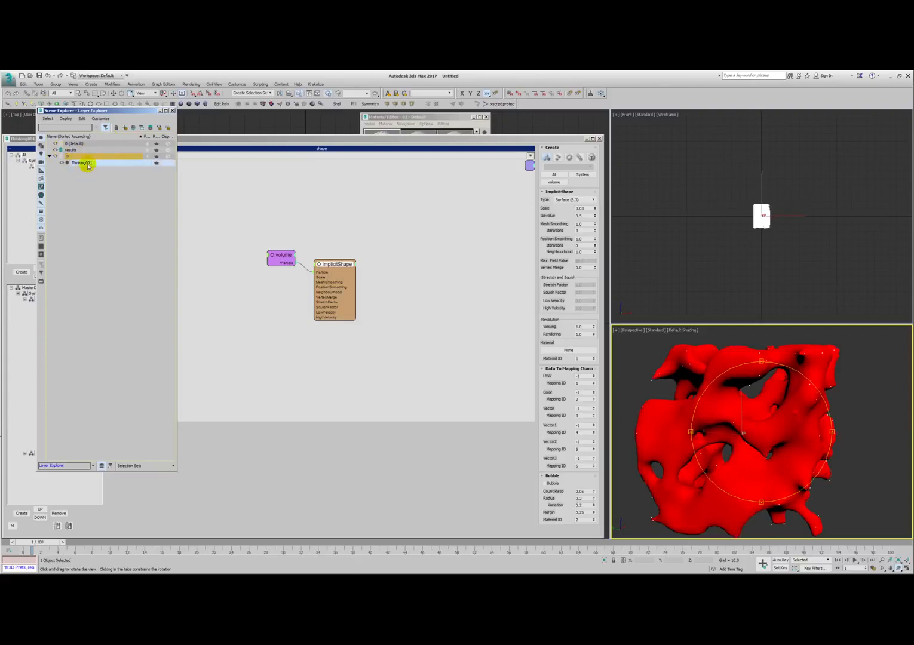
- Take a Snapshot of Thinking001 as a mesh in the results layer and hide the TP layer
{"action": "left_click", "coordinate": [40, 84]}
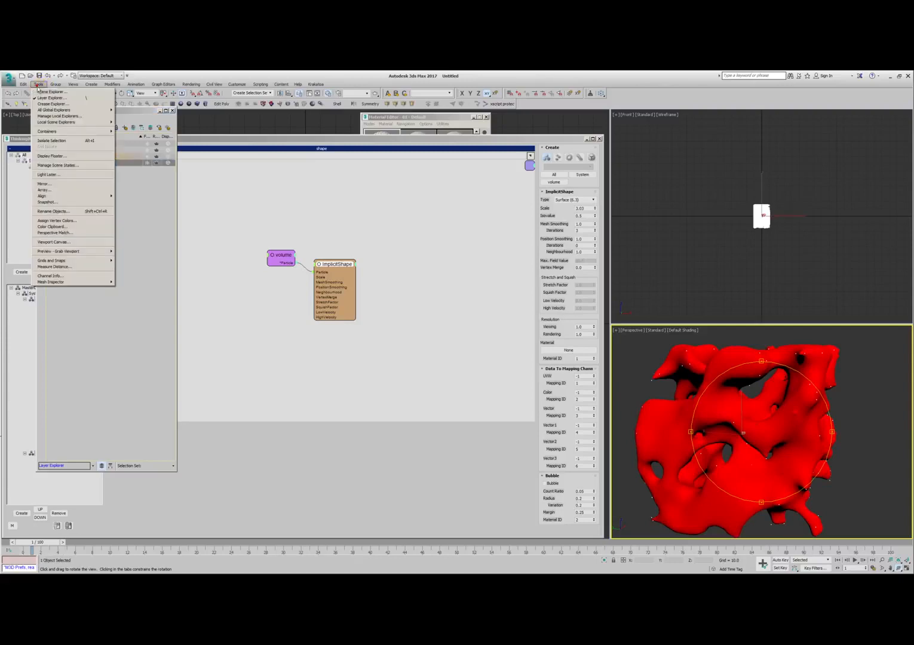
{"action": "left_click", "coordinate": [57, 205]}
{"action": "left_click", "coordinate": [445, 364]}
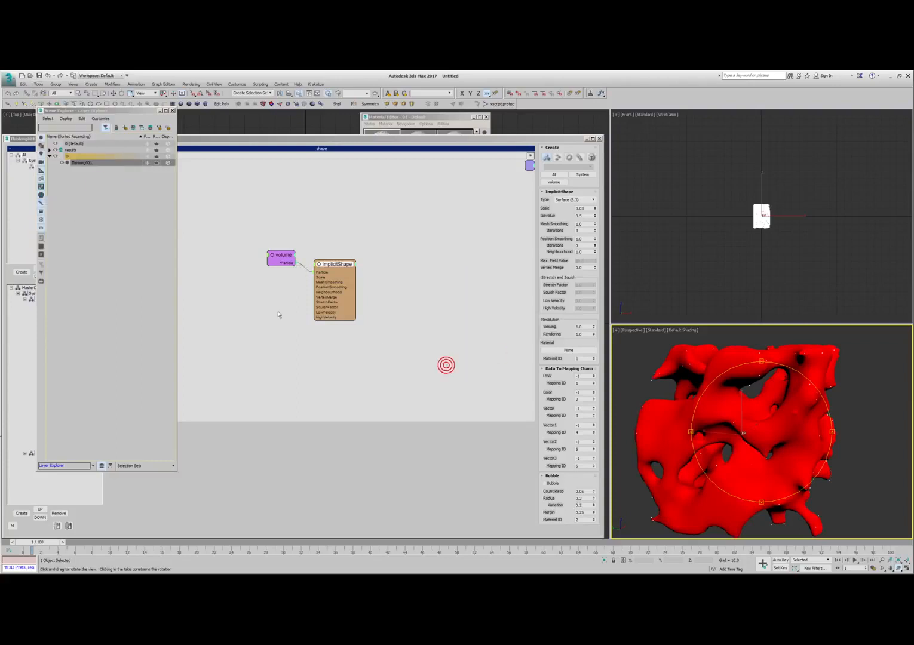
{"action": "left_click", "coordinate": [56, 156]}
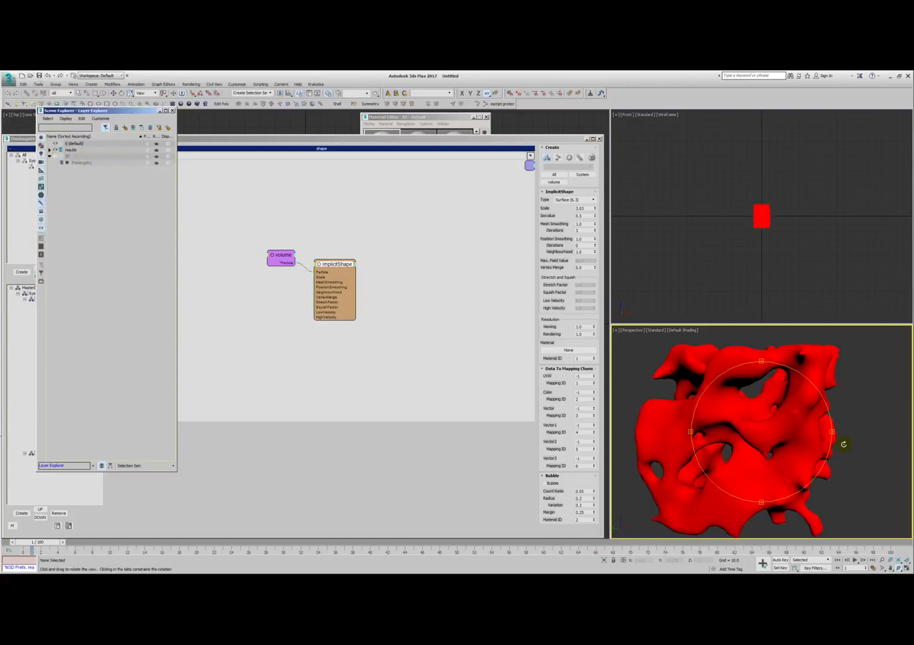
- Select the snapshot mesh and add a Relax modifier to it
{"action": "right_click", "coordinate": [816, 433]}
{"action": "left_click", "coordinate": [824, 399]}
{"action": "key", "text": "alt+c"}
{"action": "key", "text": "F4"}
{"action": "key", "text": "F4"}
{"action": "left_click", "coordinate": [27, 135]}
{"action": "left_click", "coordinate": [63, 152]}
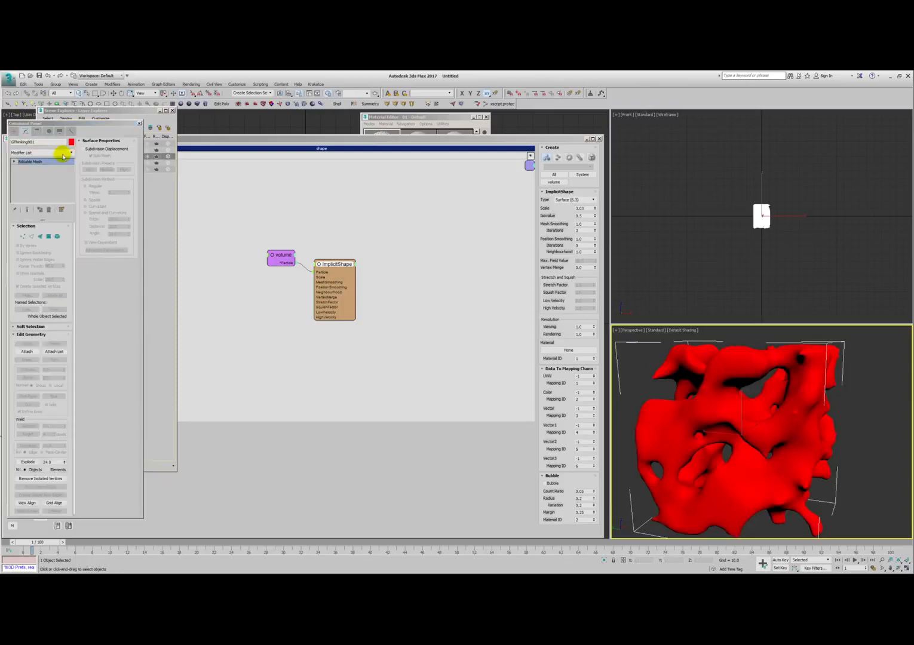
{"action": "scroll", "coordinate": [72, 174], "scroll_direction": "down", "scroll_amount": 4}
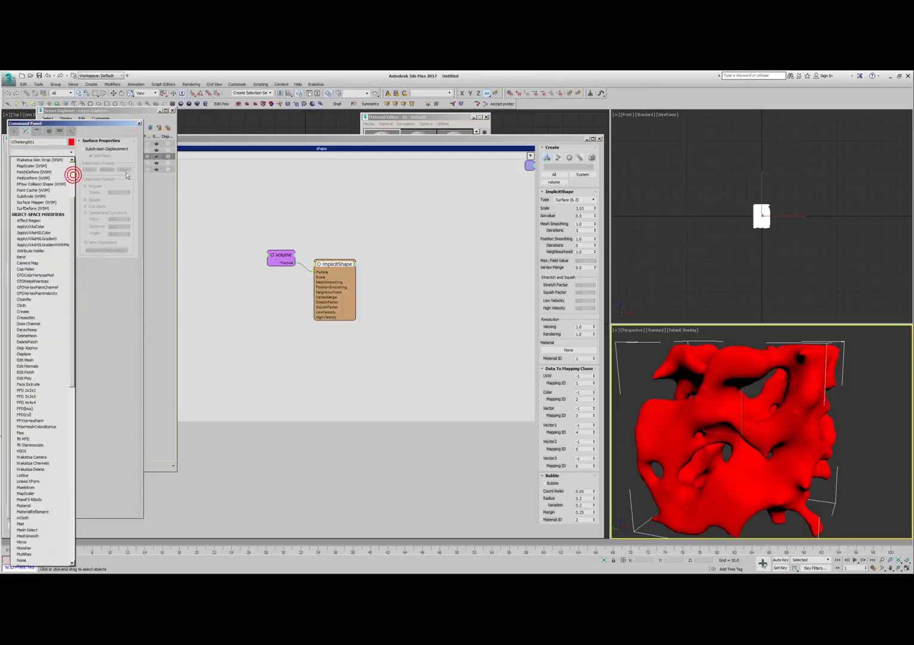
{"action": "left_click", "coordinate": [391, 87]}
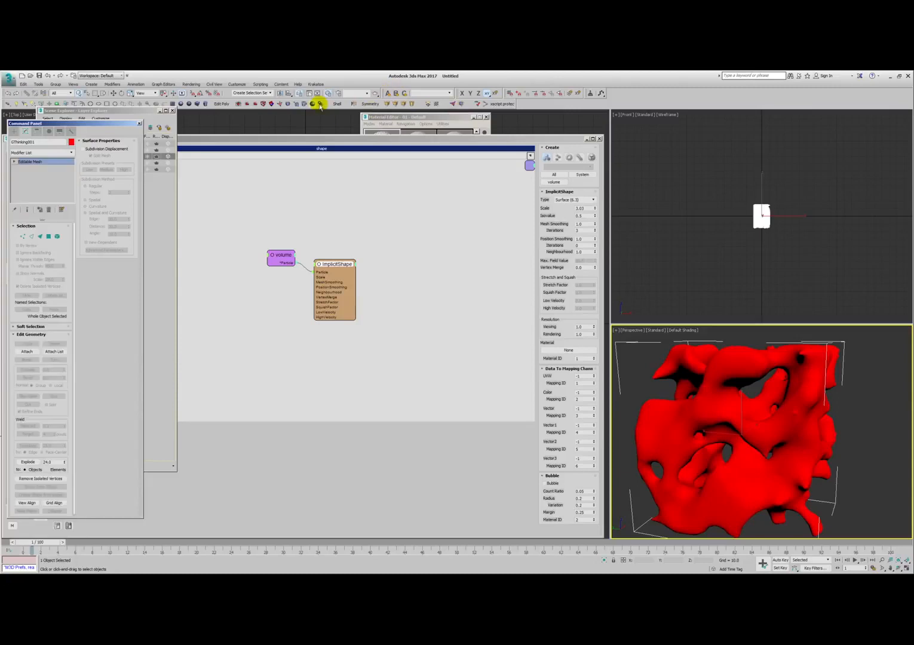
{"action": "left_click", "coordinate": [288, 104]}
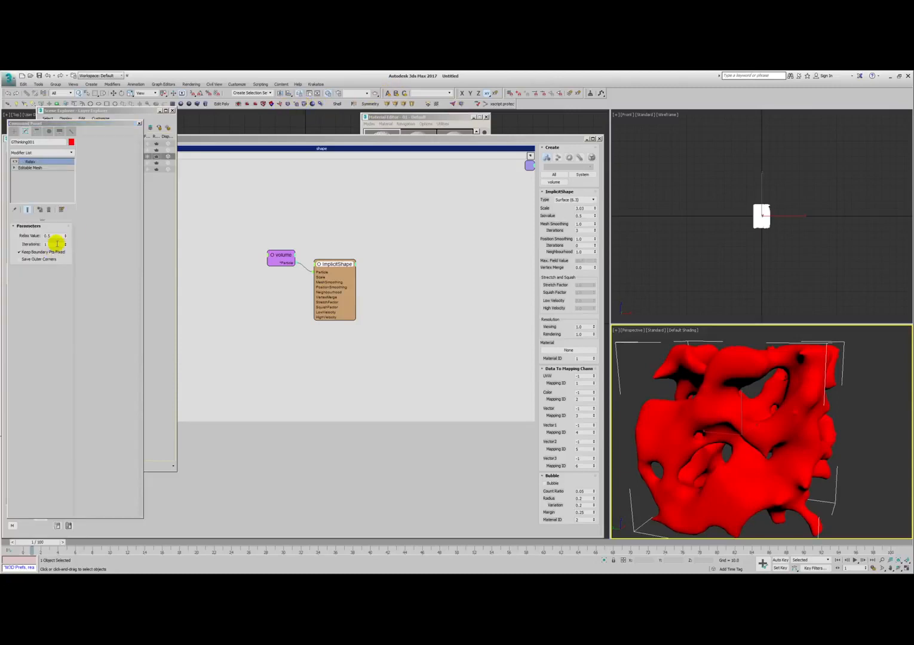
- Raise the Relax modifier's Iterations to about 285 and inspect the relaxed mesh with edged faces from several angles
{"action": "left_click_drag", "start_coordinate": [65, 247], "coordinate": [172, 139]}
{"action": "mouse_move", "coordinate": [754, 413]}
{"action": "middle_mouse_down", "text": "alt"}
{"action": "mouse_move", "coordinate": [769, 423]}
{"action": "mouse_move", "coordinate": [810, 404]}
{"action": "mouse_move", "coordinate": [754, 441]}
{"action": "middle_mouse_up", "text": "alt"}
{"action": "mouse_move", "coordinate": [754, 441]}
{"action": "middle_mouse_down", "text": "ctrl+alt"}
{"action": "mouse_move", "coordinate": [743, 429]}
{"action": "mouse_move", "coordinate": [717, 434]}
{"action": "mouse_move", "coordinate": [690, 424]}
{"action": "middle_mouse_up", "text": "ctrl+alt"}
{"action": "key", "text": "F4"}
{"action": "middle_click_drag", "start_coordinate": [610, 447], "coordinate": [762, 454], "text": "alt"}
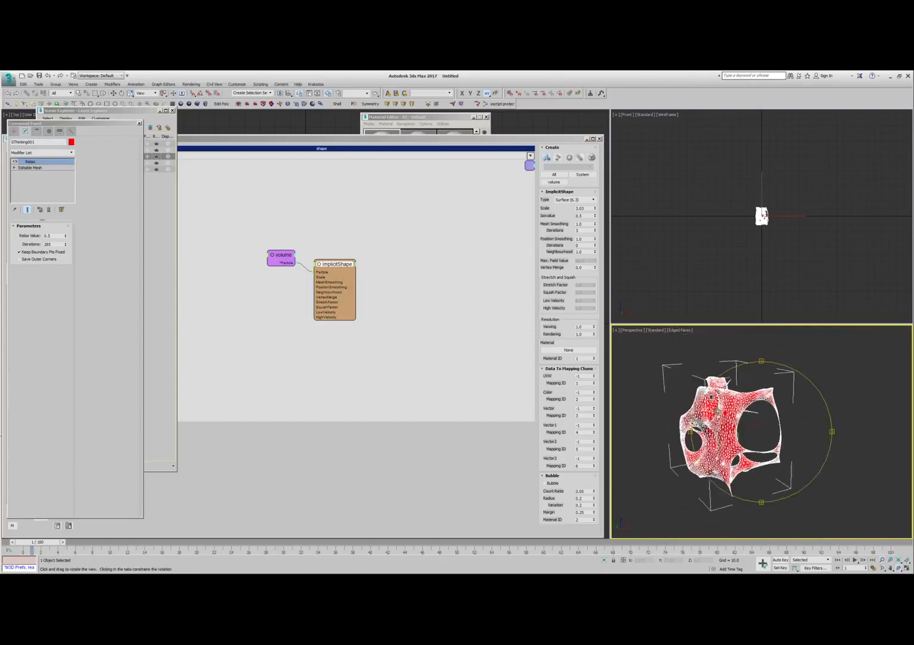
{"action": "middle_click_drag", "start_coordinate": [738, 398], "coordinate": [657, 403], "text": "alt"}
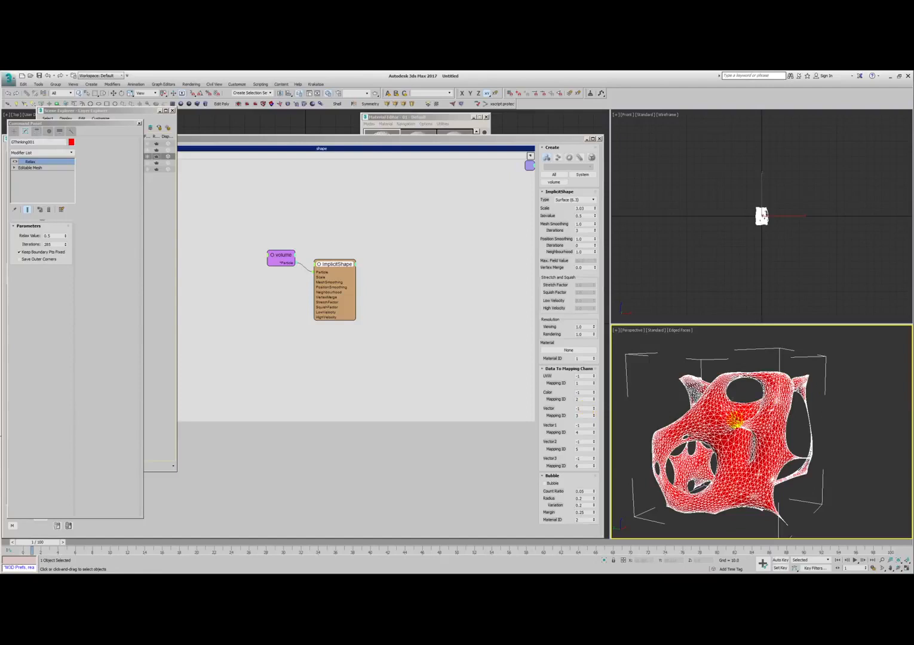
{"action": "key", "text": "3"}
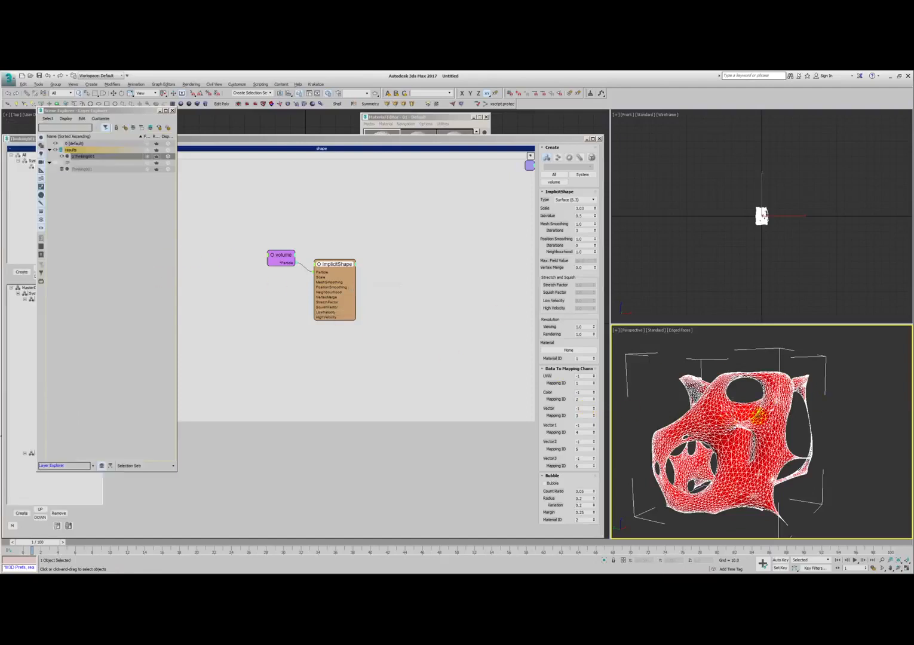
{"action": "middle_click_drag", "start_coordinate": [744, 419], "coordinate": [782, 427], "text": "alt"}
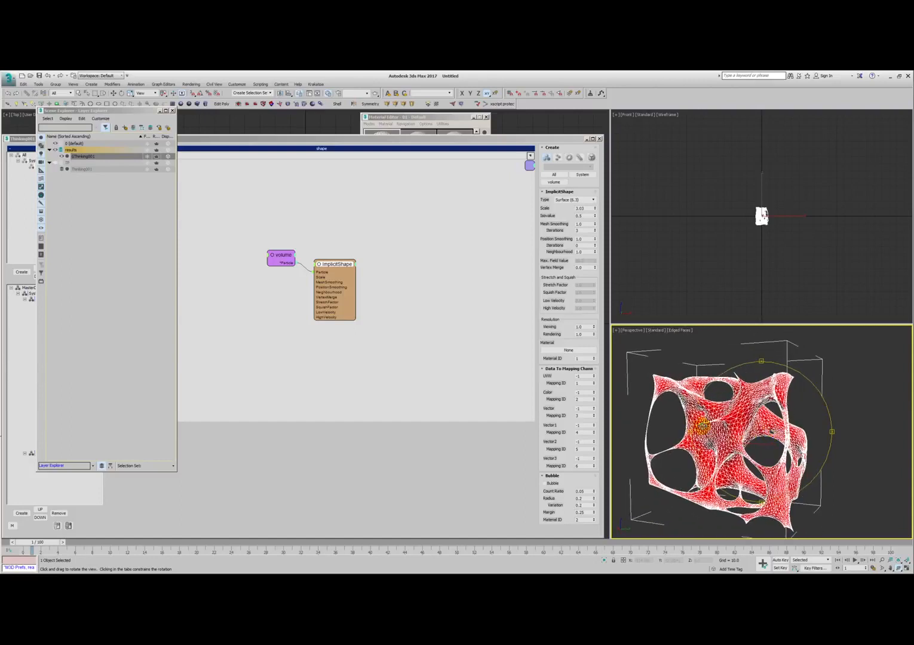
- Lower the Relax modifier's Iterations to get a fuller, less shrunken mesh
{"action": "key", "text": "space"}
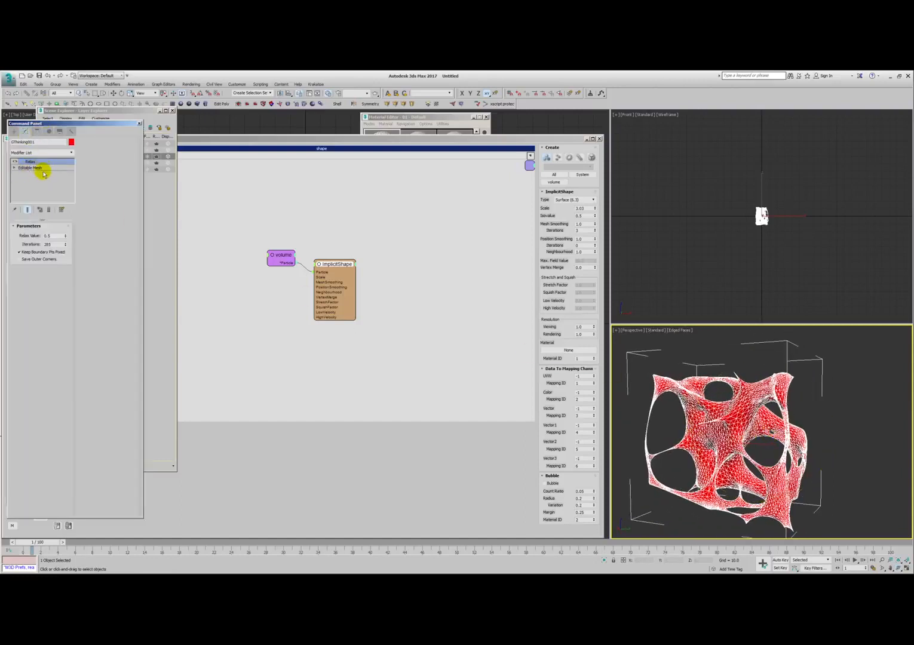
{"action": "left_click_drag", "start_coordinate": [67, 250], "coordinate": [55, 340]}
{"action": "key", "text": "space"}
- Review the Bool, EggTimer and World Raster helpers that start the birth xyz network and set its spacing
{"action": "left_click", "coordinate": [291, 337]}
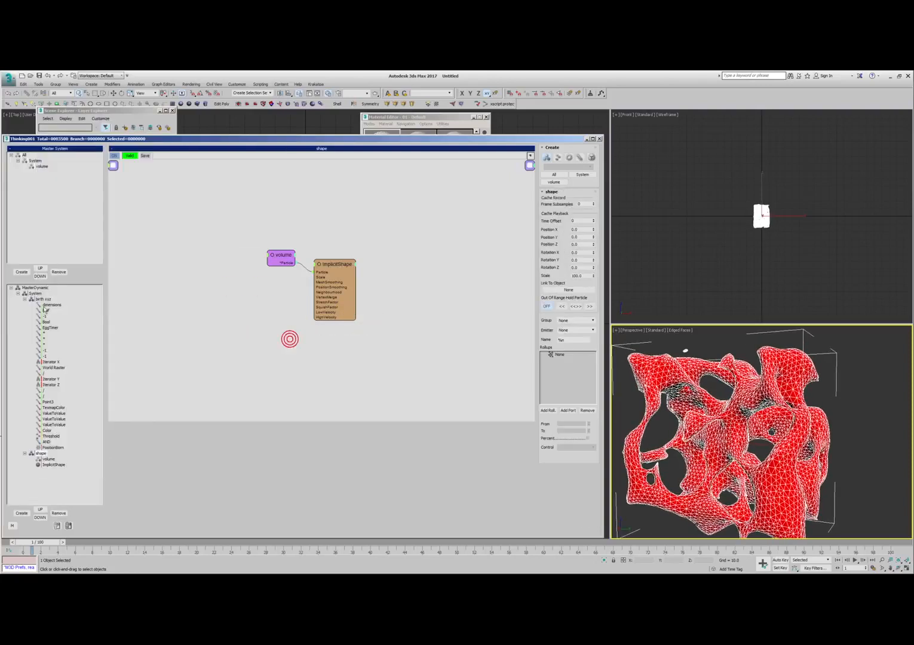
{"action": "left_click", "coordinate": [48, 305]}
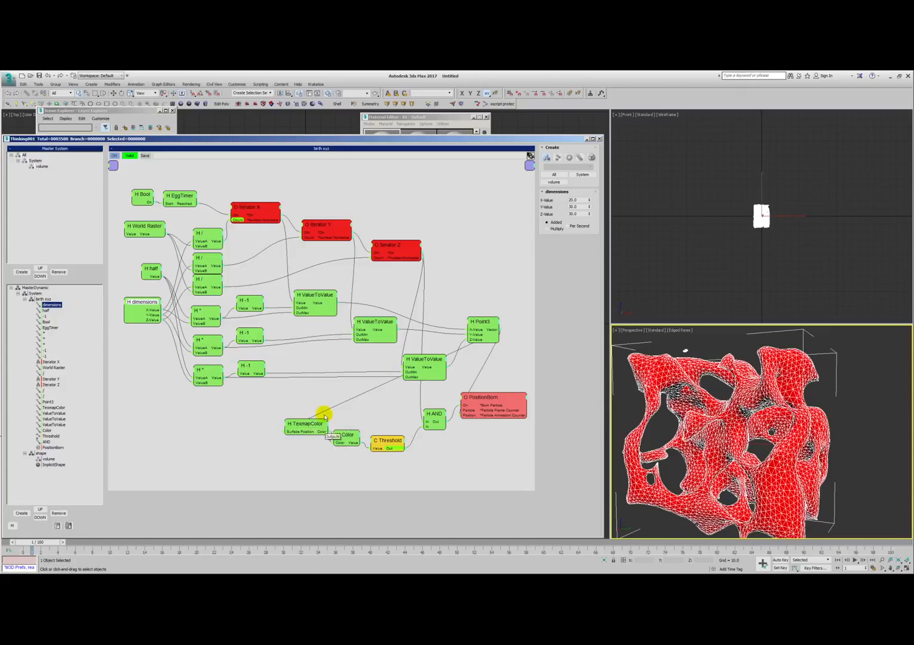
{"action": "left_click", "coordinate": [142, 193]}
{"action": "left_click", "coordinate": [178, 196]}
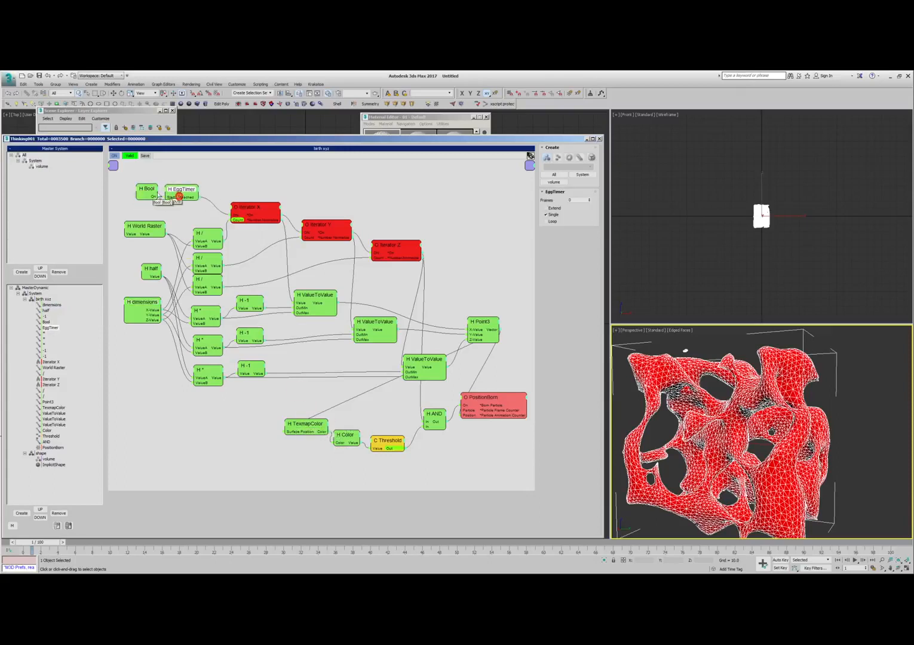
{"action": "left_click_drag", "start_coordinate": [182, 191], "coordinate": [182, 189]}
{"action": "left_click", "coordinate": [182, 173]}
{"action": "left_click", "coordinate": [149, 187]}
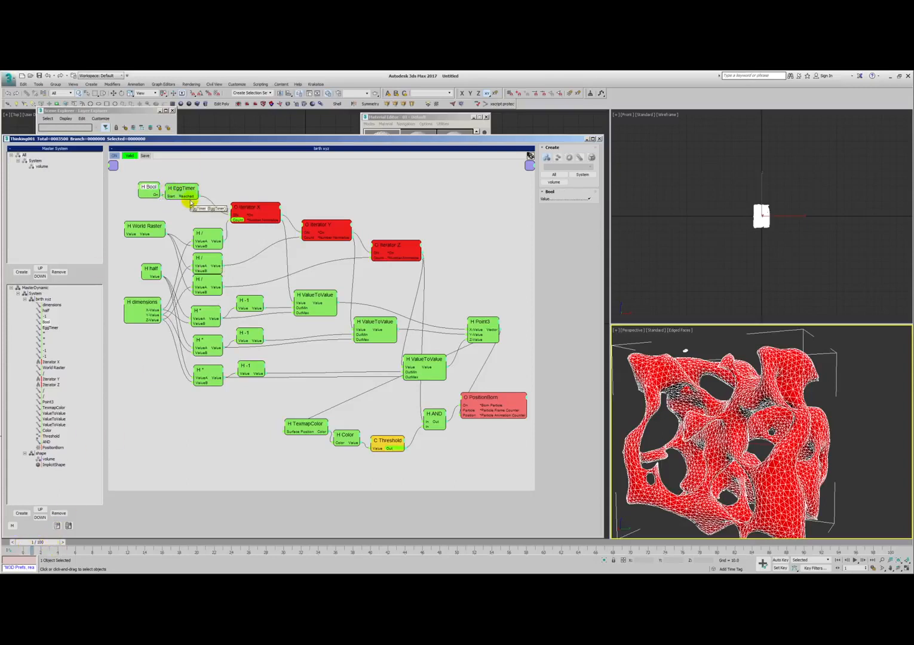
{"action": "left_click", "coordinate": [149, 228]}
{"action": "left_click_drag", "start_coordinate": [143, 229], "coordinate": [143, 231]}
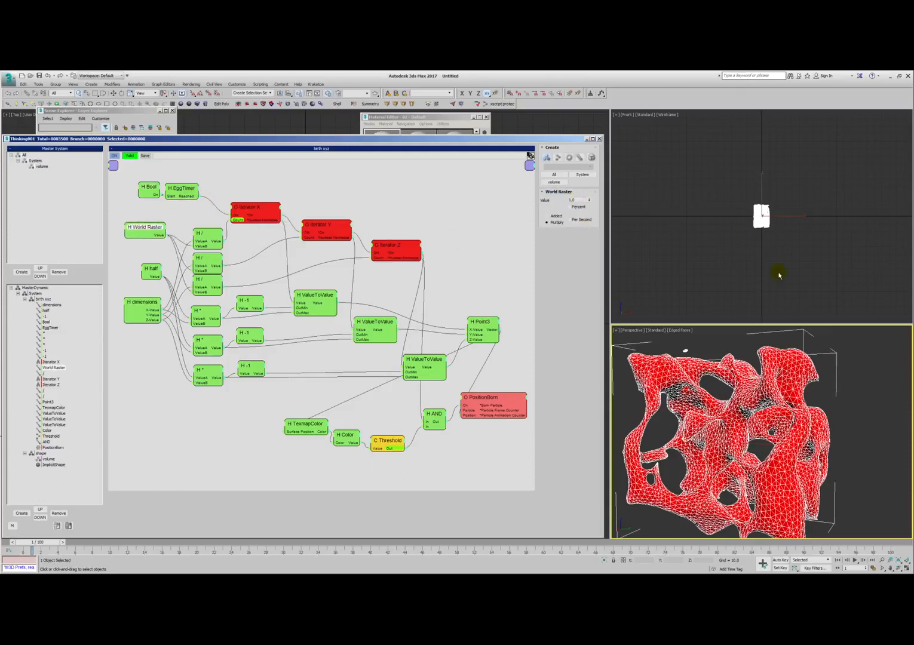
- Review the dimensions, half and multiply helpers of the birth xyz network and compare them with the mesh's extents in the viewports
{"action": "left_click_drag", "start_coordinate": [145, 302], "coordinate": [142, 305]}
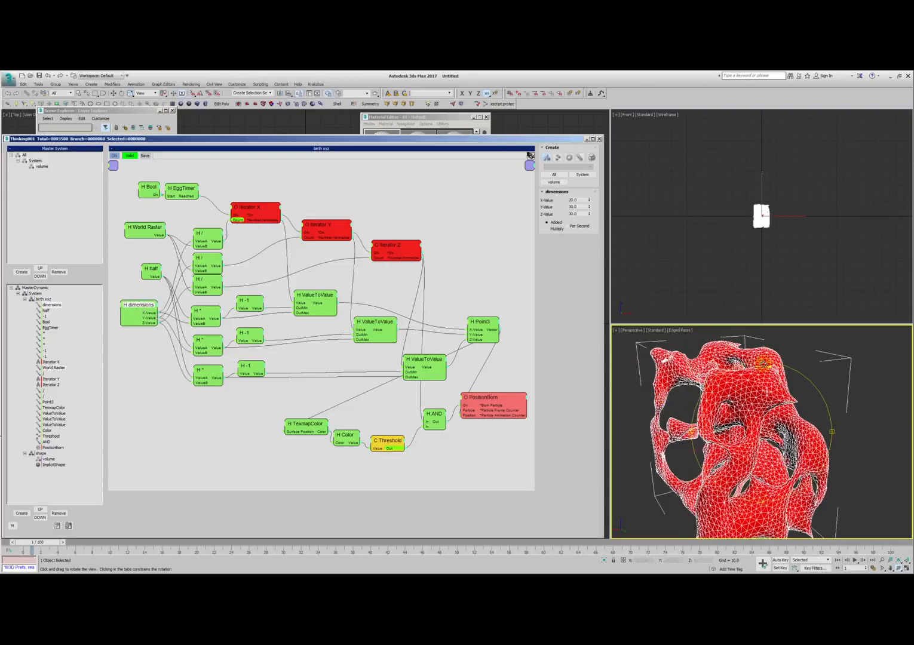
{"action": "left_click_drag", "start_coordinate": [153, 267], "coordinate": [159, 271]}
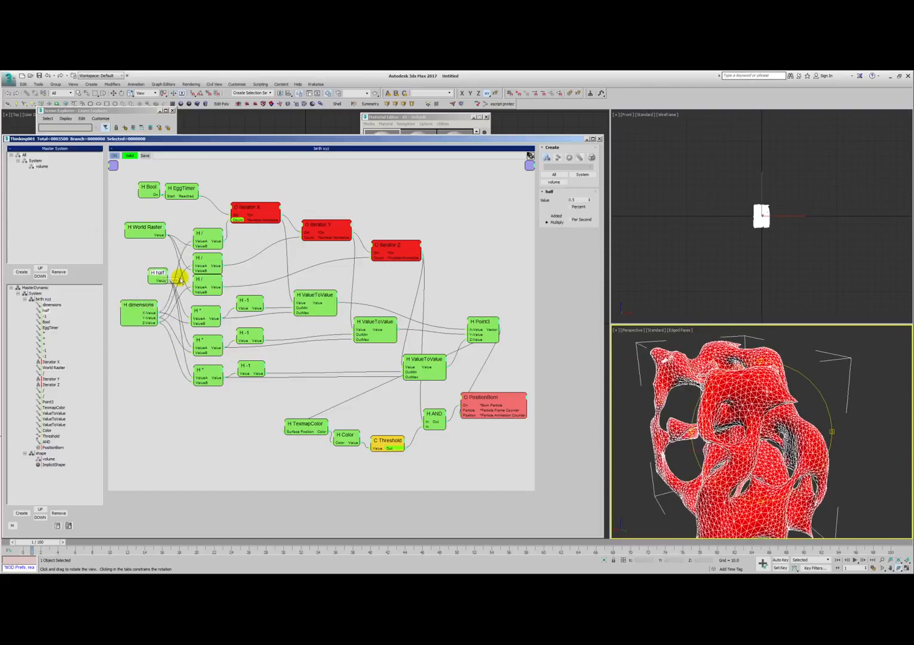
{"action": "left_click", "coordinate": [205, 308]}
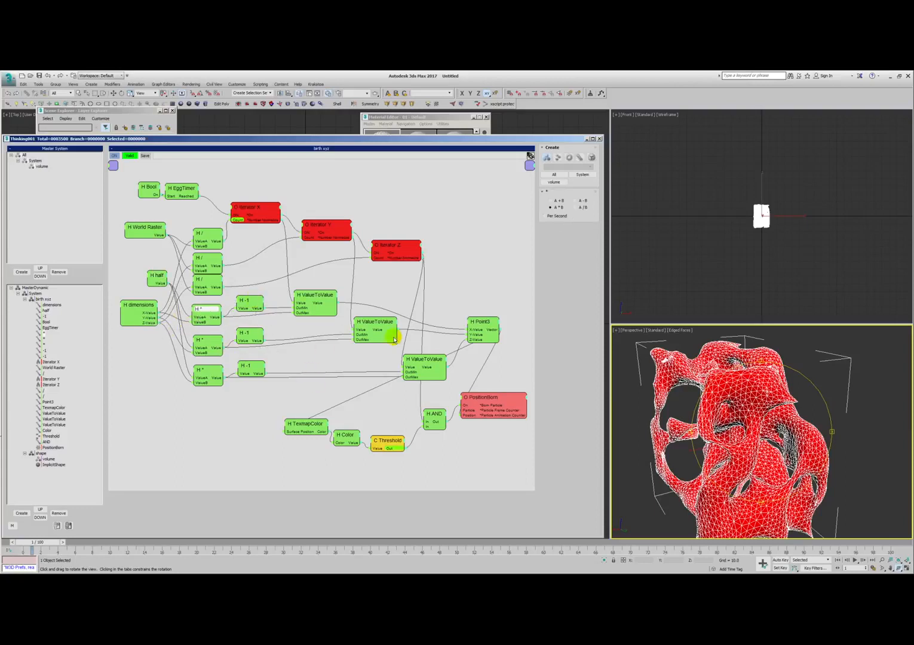
{"action": "middle_click_drag", "start_coordinate": [733, 406], "coordinate": [712, 407], "text": "alt"}
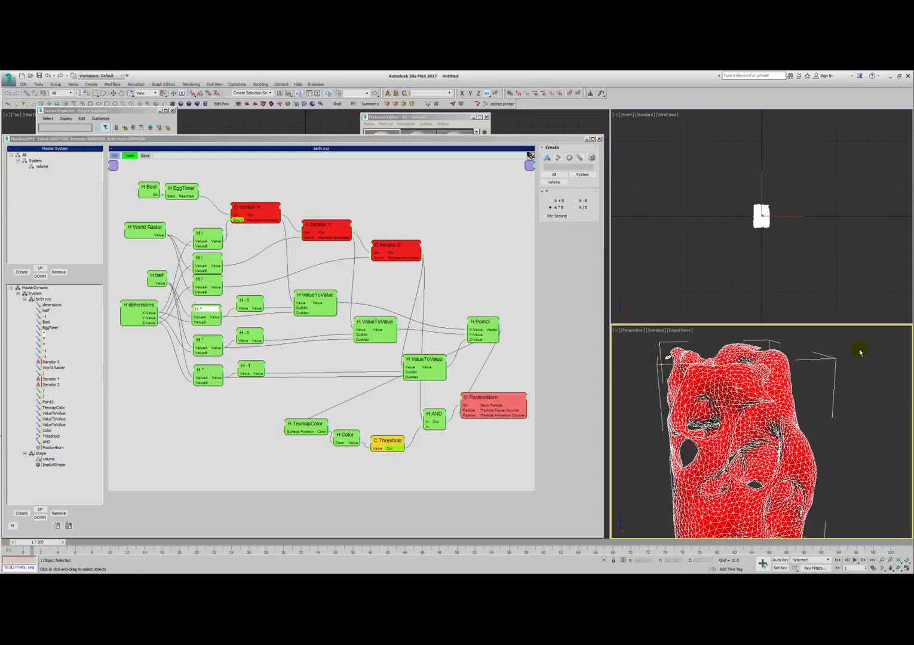
{"action": "scroll", "coordinate": [798, 214], "scroll_direction": "up", "scroll_amount": 6}
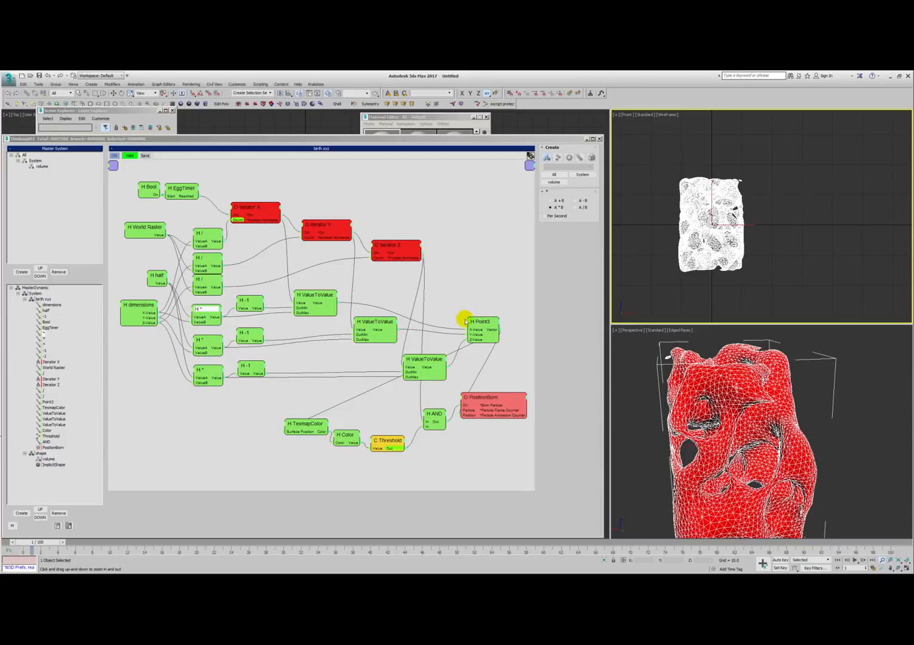
- Examine how Iterator X, the -1 helper and the first ValueToValue node map the iteration to an X position range
{"action": "left_click", "coordinate": [252, 210]}
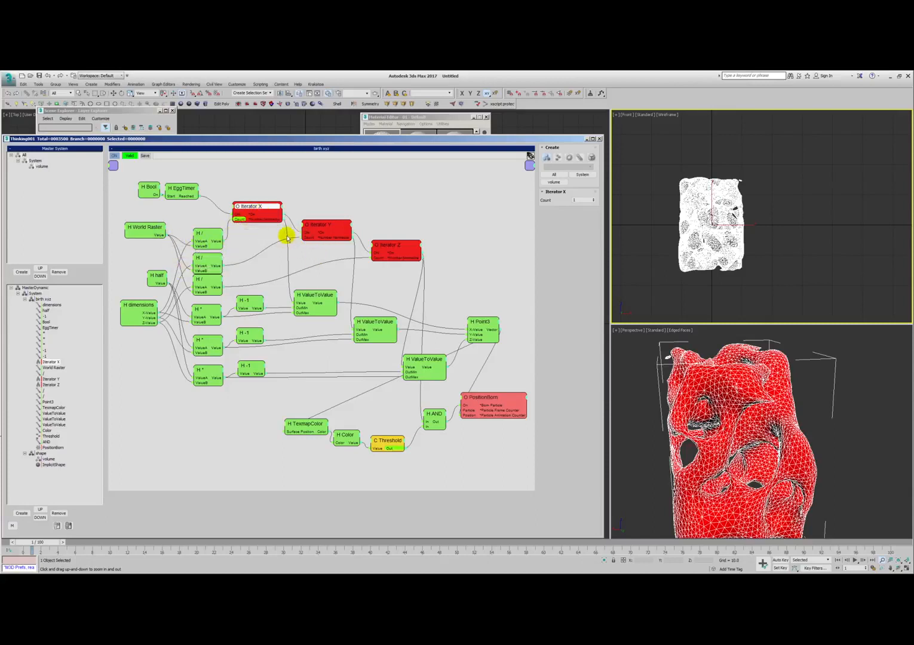
{"action": "left_click_drag", "start_coordinate": [316, 293], "coordinate": [316, 298]}
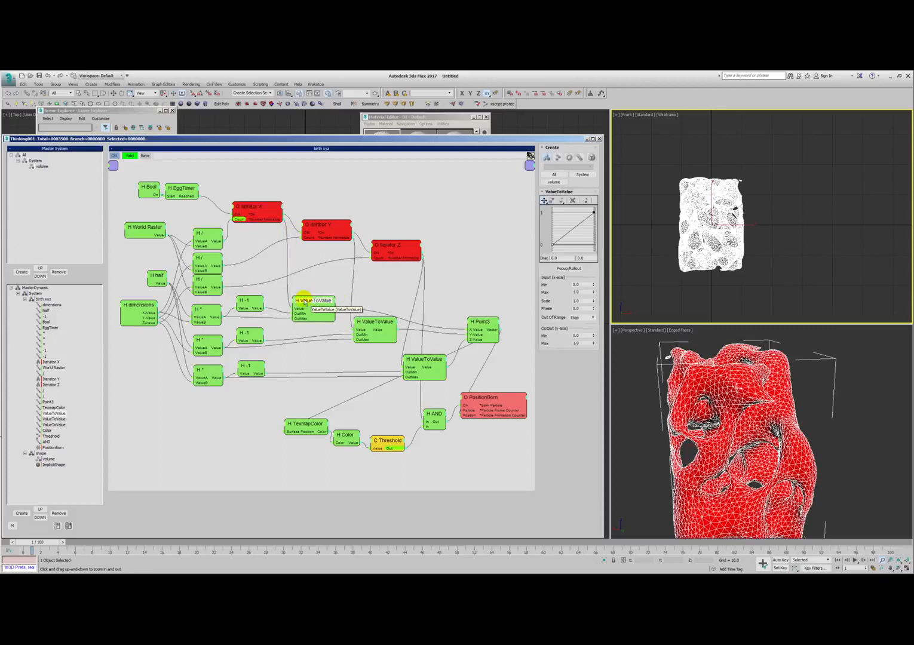
{"action": "left_click", "coordinate": [274, 217]}
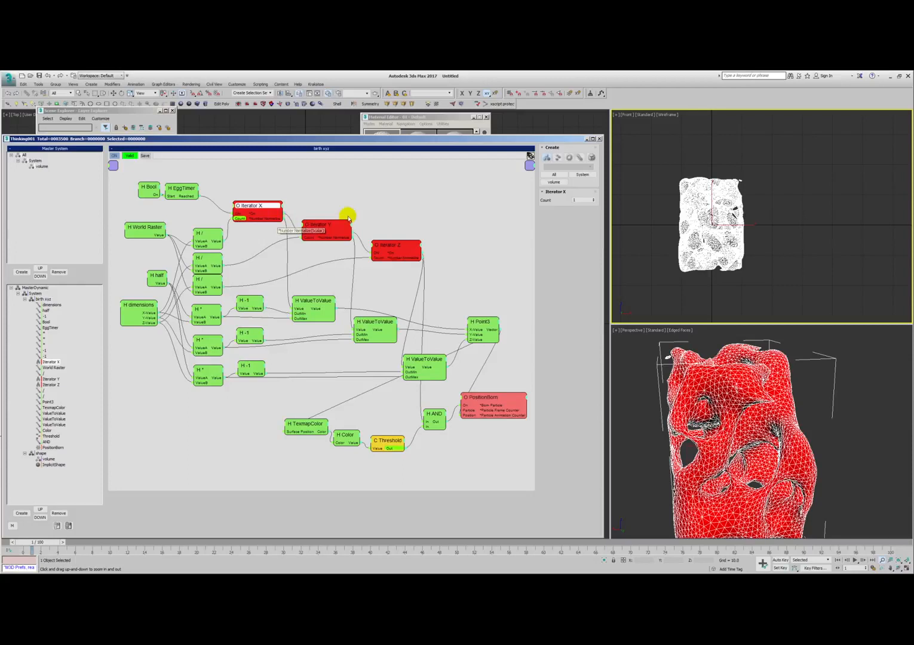
{"action": "left_click_drag", "start_coordinate": [306, 307], "coordinate": [308, 303]}
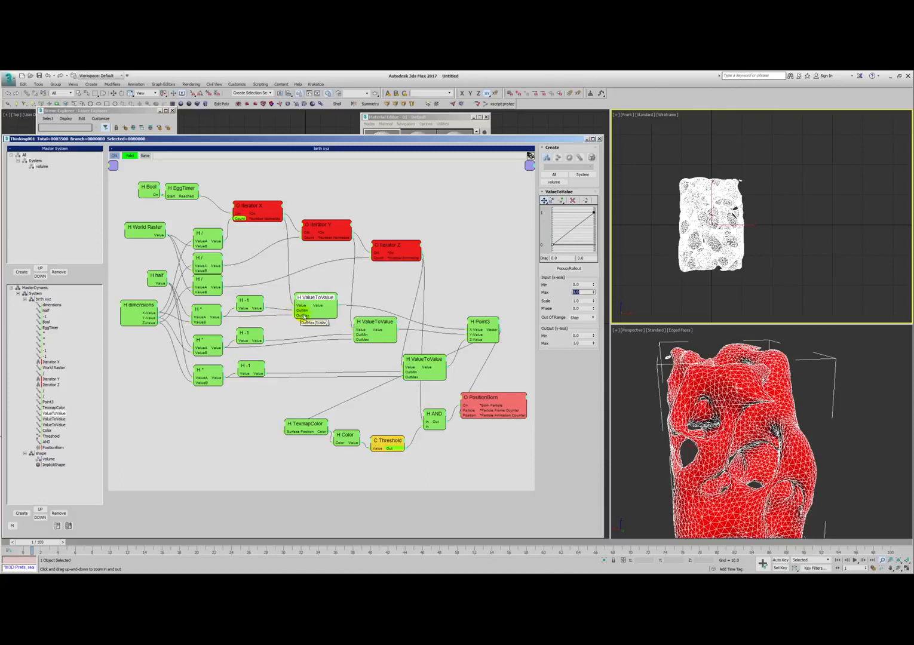
{"action": "left_click", "coordinate": [252, 303]}
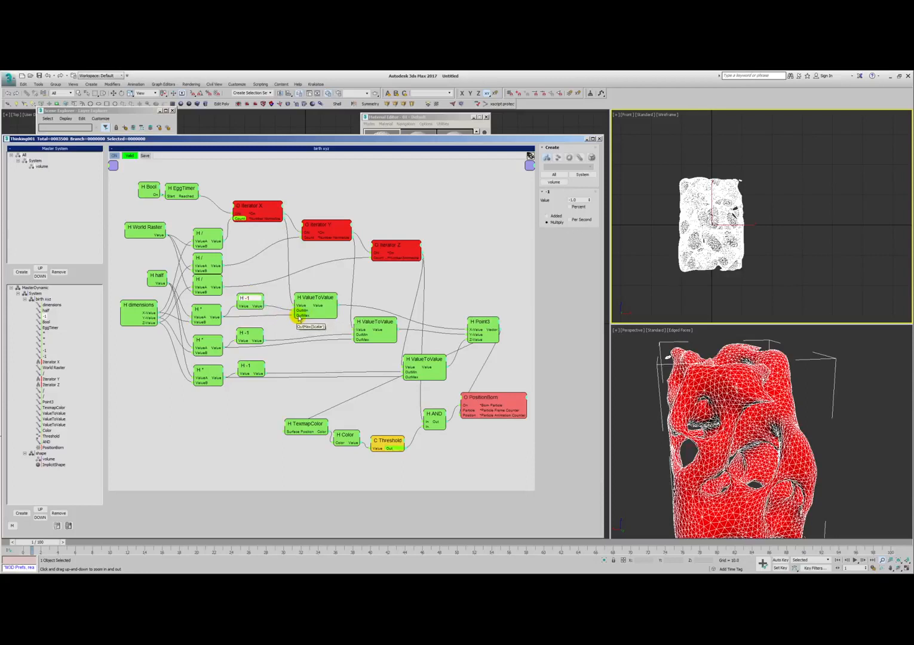
{"action": "left_click", "coordinate": [315, 302]}
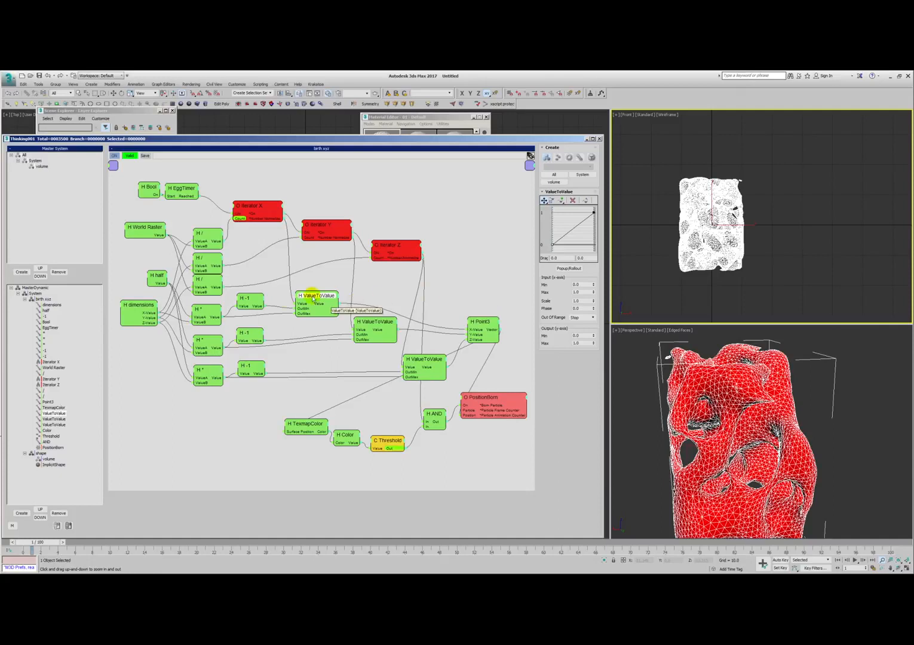
{"action": "left_click_drag", "start_coordinate": [319, 302], "coordinate": [320, 296]}
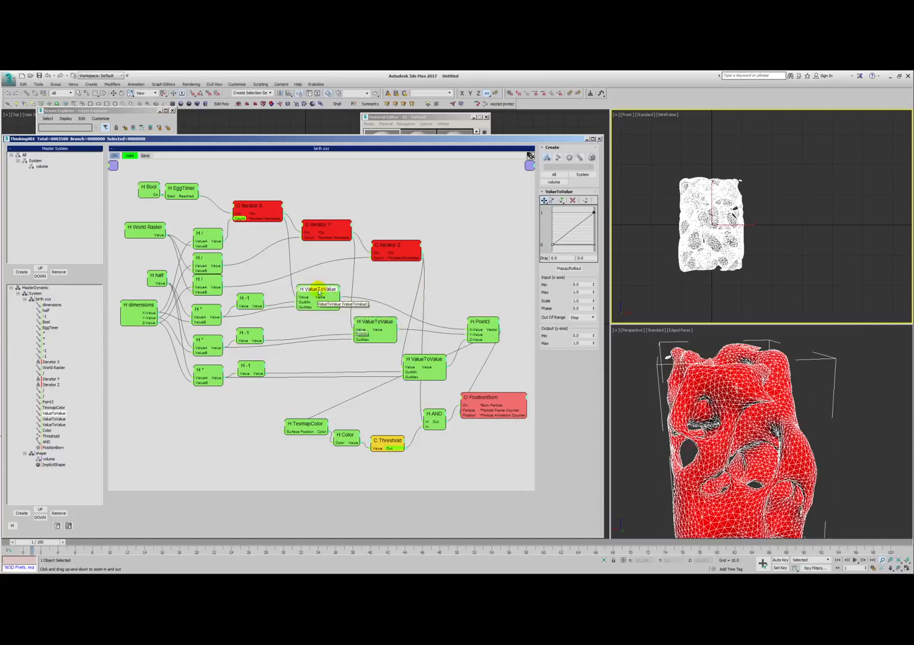
- Rearrange the second and third ValueToValue nodes and the Point3 node so their connecting wires are easier to follow
{"action": "left_click_drag", "start_coordinate": [376, 322], "coordinate": [371, 321]}
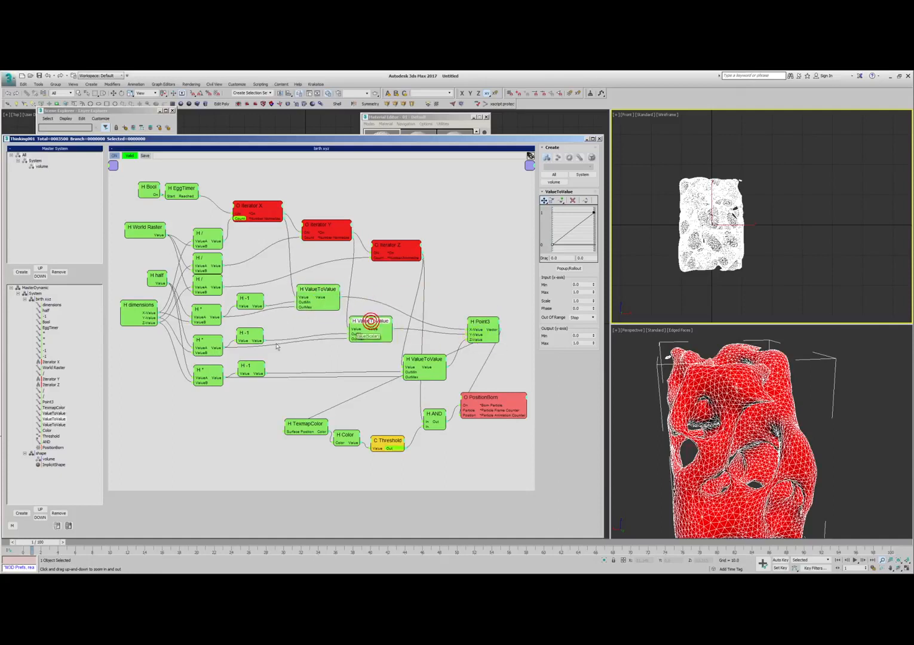
{"action": "left_click_drag", "start_coordinate": [425, 360], "coordinate": [414, 355]}
{"action": "left_click_drag", "start_coordinate": [479, 324], "coordinate": [479, 331]}
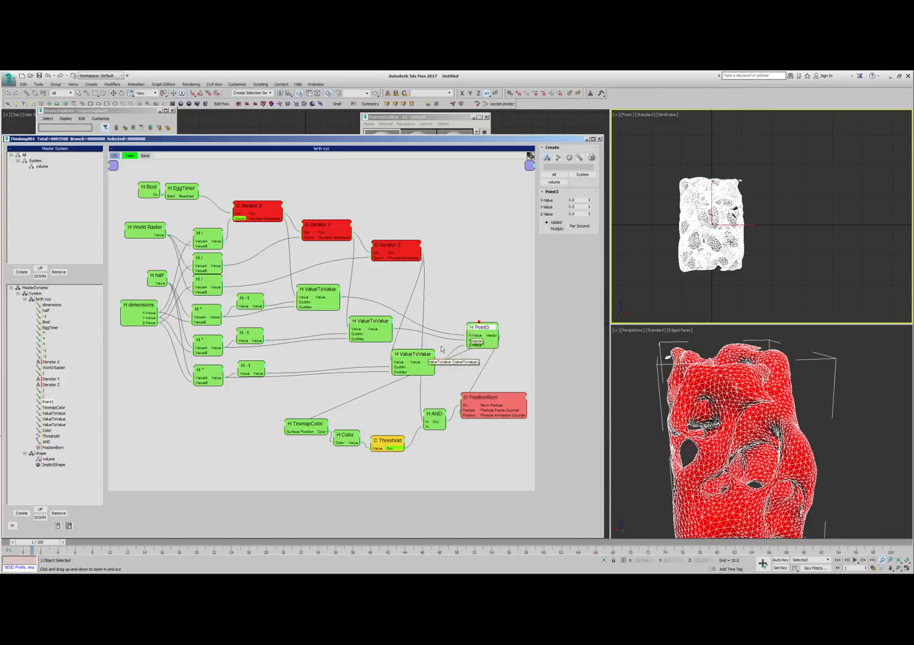
{"action": "left_click_drag", "start_coordinate": [416, 357], "coordinate": [424, 344]}
{"action": "left_click_drag", "start_coordinate": [486, 330], "coordinate": [502, 332]}
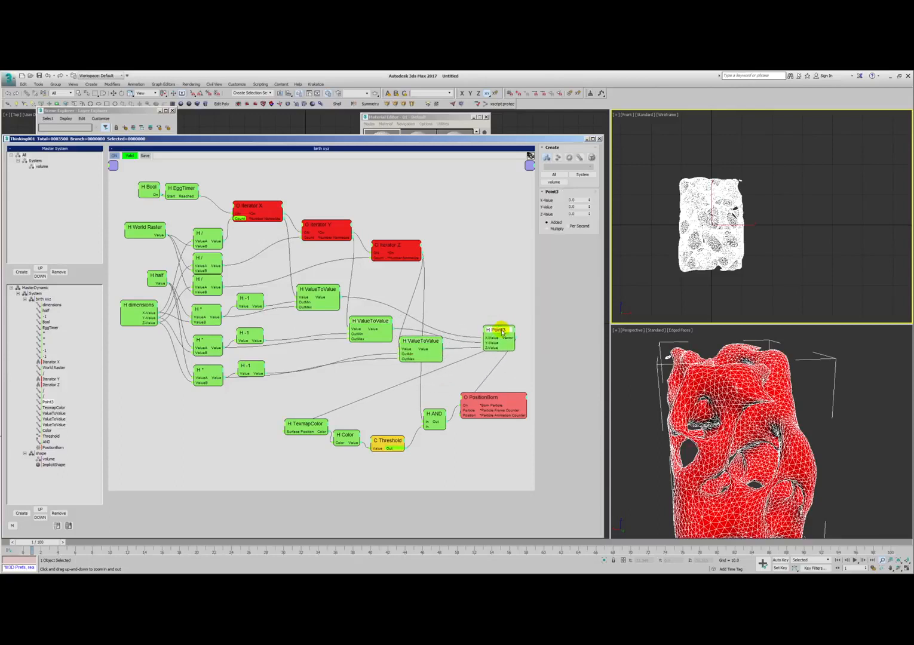
- Review the TexmapColor, Color, Threshold and AND nodes that filter births by texture, tidying their placement and comparing with the mesh
{"action": "mouse_move", "coordinate": [302, 427]}
{"action": "left_mouse_down"}
{"action": "mouse_move", "coordinate": [298, 419]}
{"action": "mouse_move", "coordinate": [291, 428]}
{"action": "left_mouse_up"}
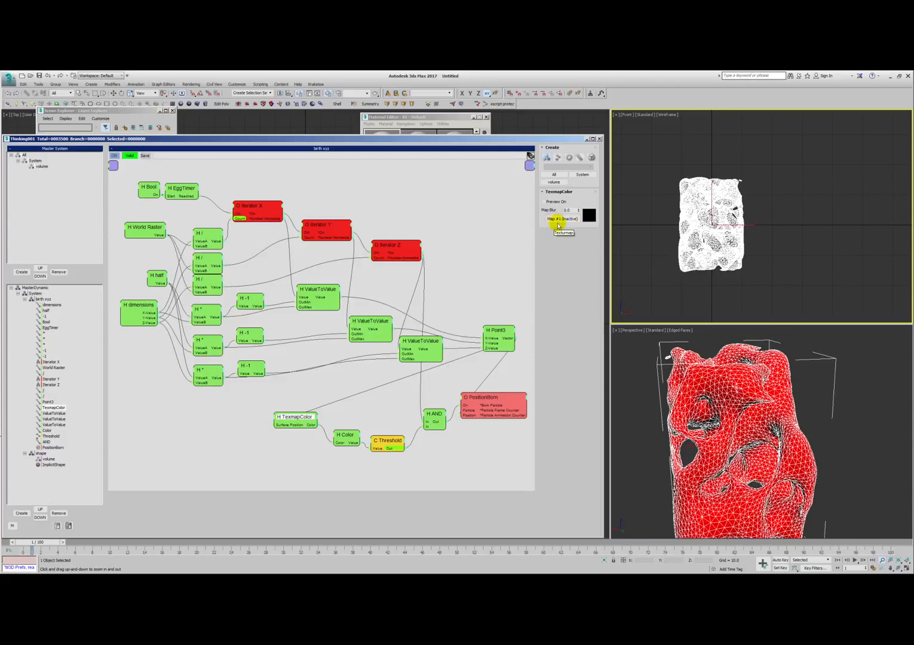
{"action": "left_click_drag", "start_coordinate": [350, 440], "coordinate": [335, 422]}
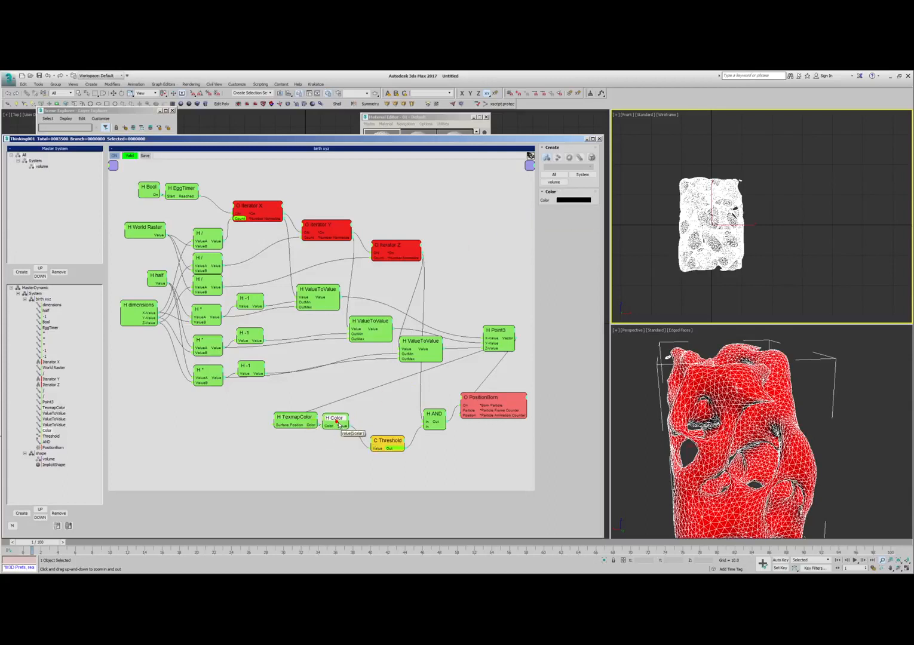
{"action": "left_click", "coordinate": [345, 422]}
{"action": "left_click", "coordinate": [377, 404]}
{"action": "left_click_drag", "start_coordinate": [385, 442], "coordinate": [380, 433]}
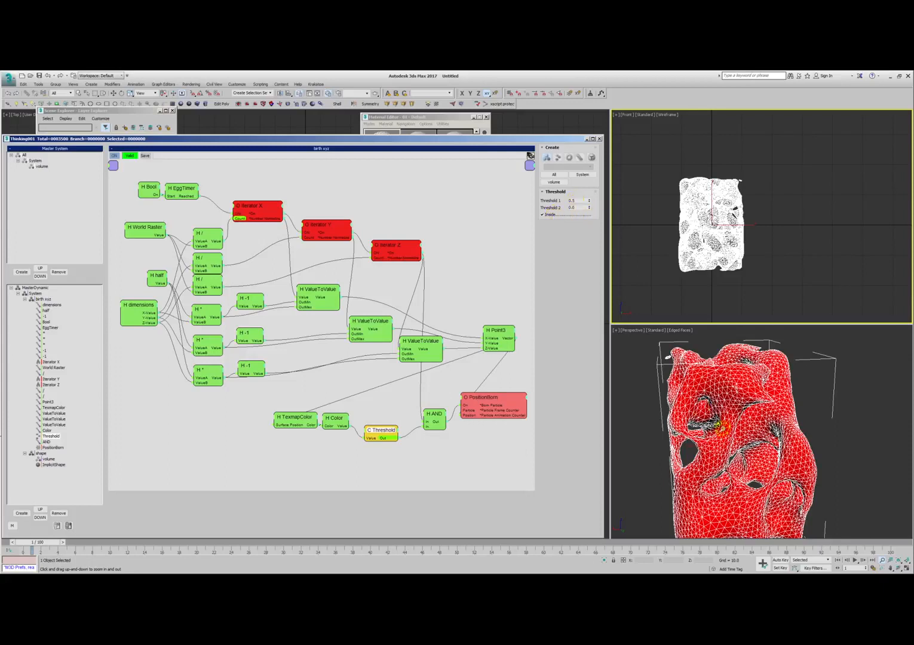
{"action": "middle_click_drag", "start_coordinate": [716, 426], "coordinate": [692, 376], "text": "alt"}
{"action": "scroll", "coordinate": [726, 412], "scroll_direction": "up", "scroll_amount": 3}
{"action": "scroll", "coordinate": [691, 375], "scroll_direction": "down", "scroll_amount": 2}
{"action": "left_click", "coordinate": [434, 417]}
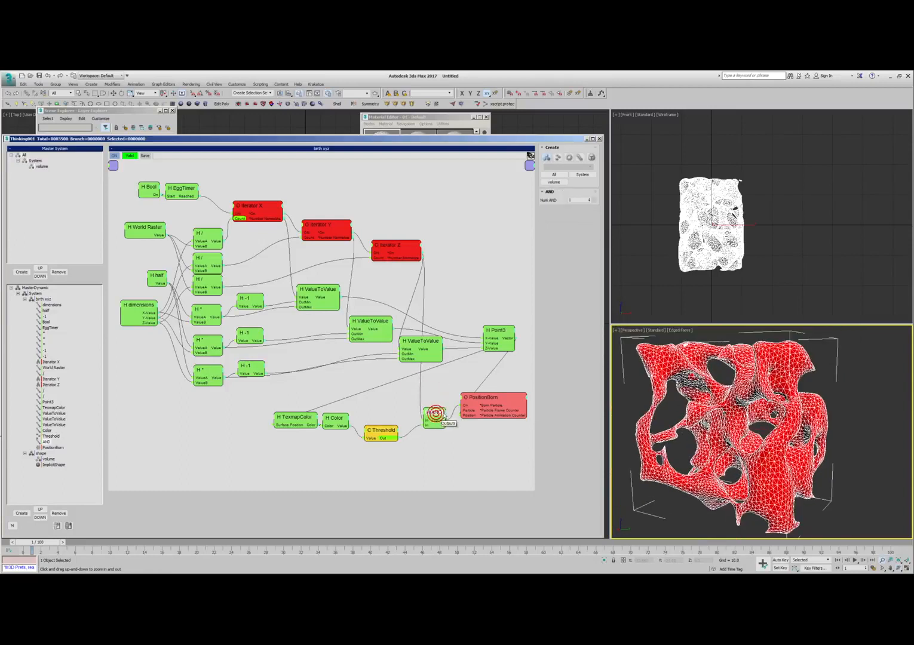
- Trace the birth logic from the three iterators through Point3, Threshold and AND to PositionBorn, and examine the PositionBorn settings
{"action": "left_click_drag", "start_coordinate": [252, 207], "coordinate": [255, 205]}
{"action": "left_click_drag", "start_coordinate": [326, 231], "coordinate": [323, 228]}
{"action": "left_click_drag", "start_coordinate": [407, 249], "coordinate": [403, 254]}
{"action": "left_click_drag", "start_coordinate": [492, 332], "coordinate": [490, 330]}
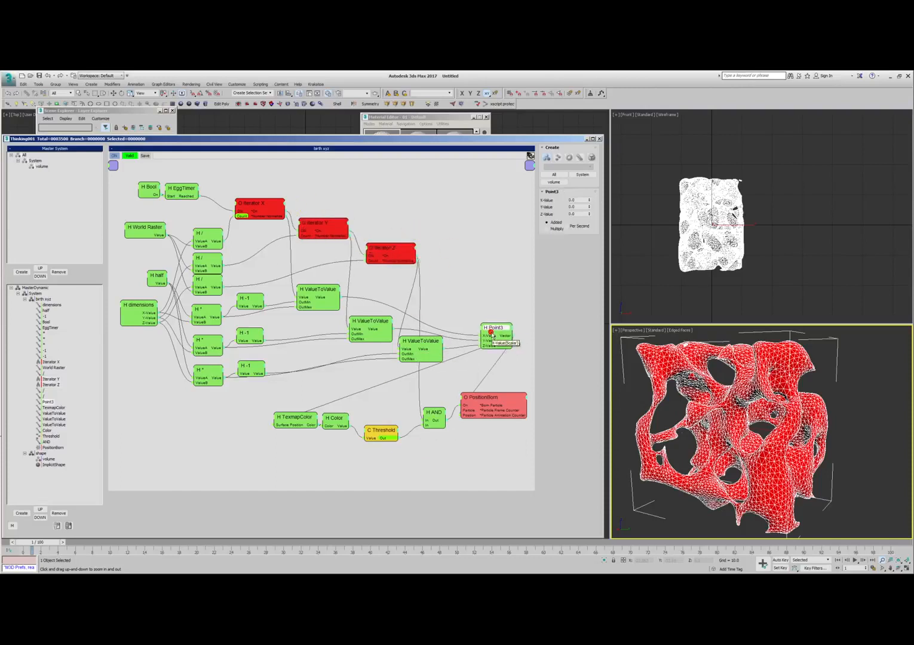
{"action": "left_click_drag", "start_coordinate": [388, 435], "coordinate": [389, 433]}
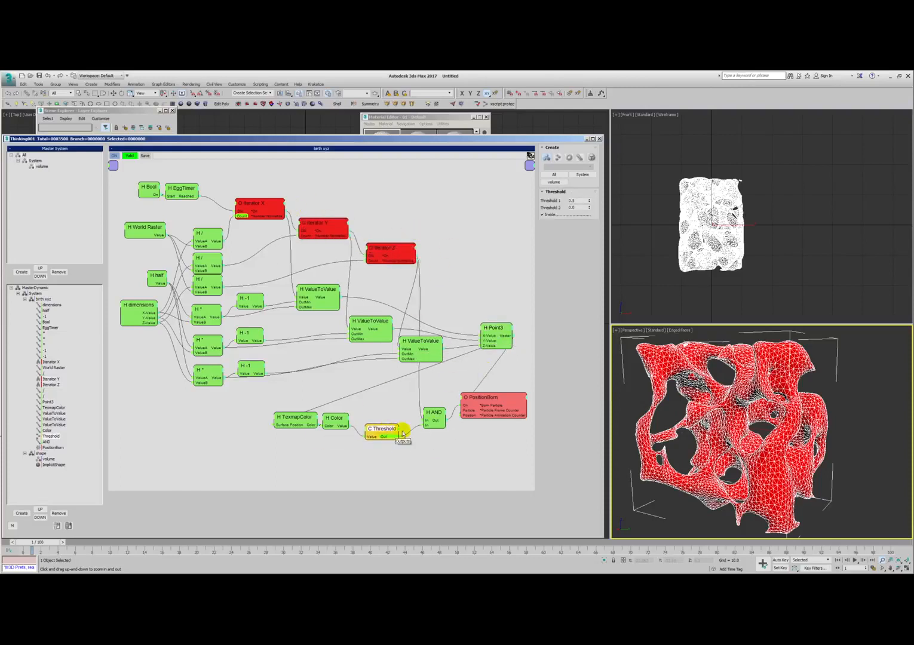
{"action": "left_click", "coordinate": [436, 414]}
{"action": "left_click_drag", "start_coordinate": [436, 414], "coordinate": [460, 409]}
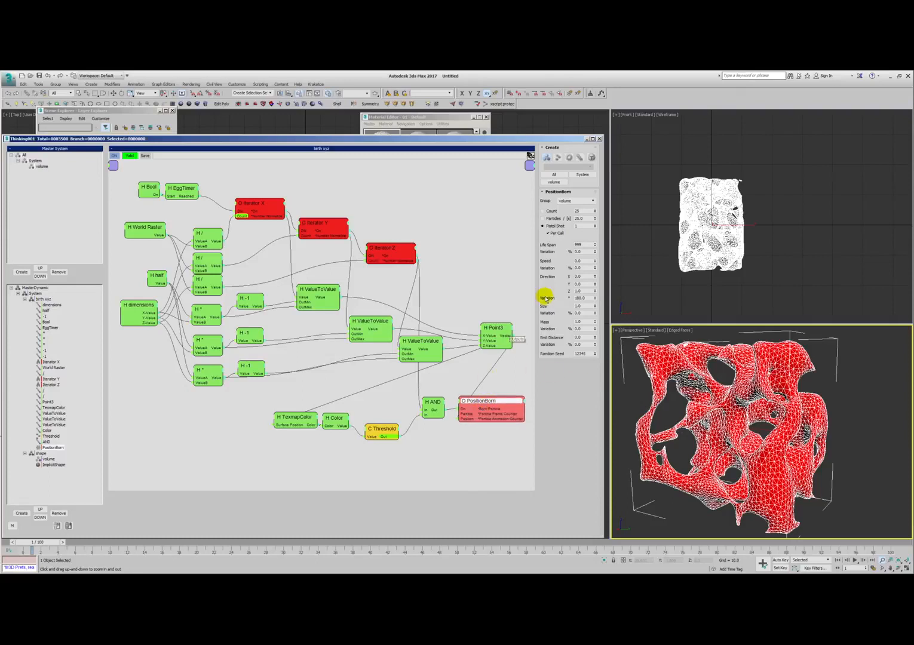
- Collapse the birth xyz set, open the shape set and examine its volume group node
{"action": "left_click", "coordinate": [25, 299]}
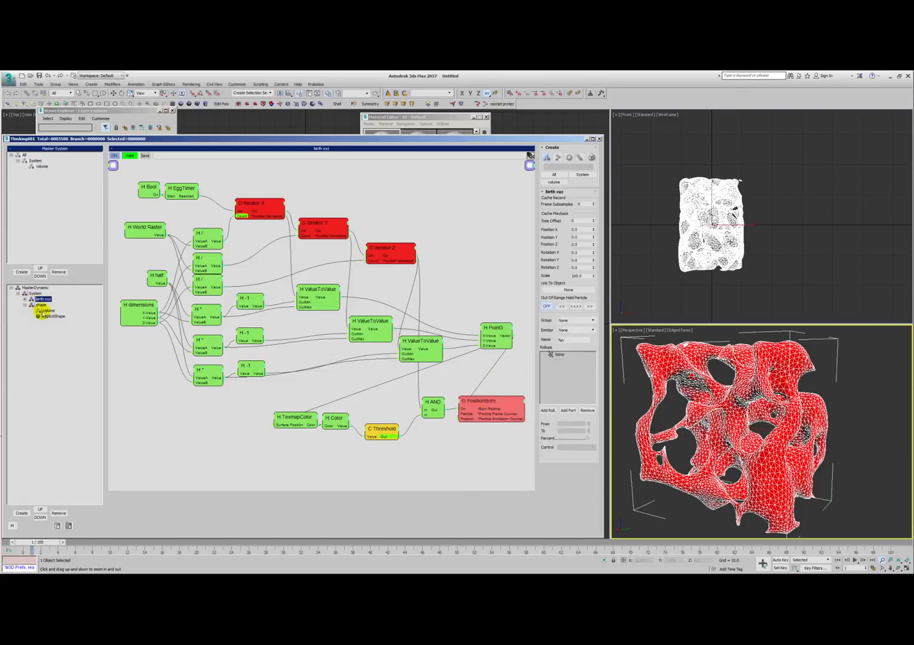
{"action": "left_click", "coordinate": [40, 305]}
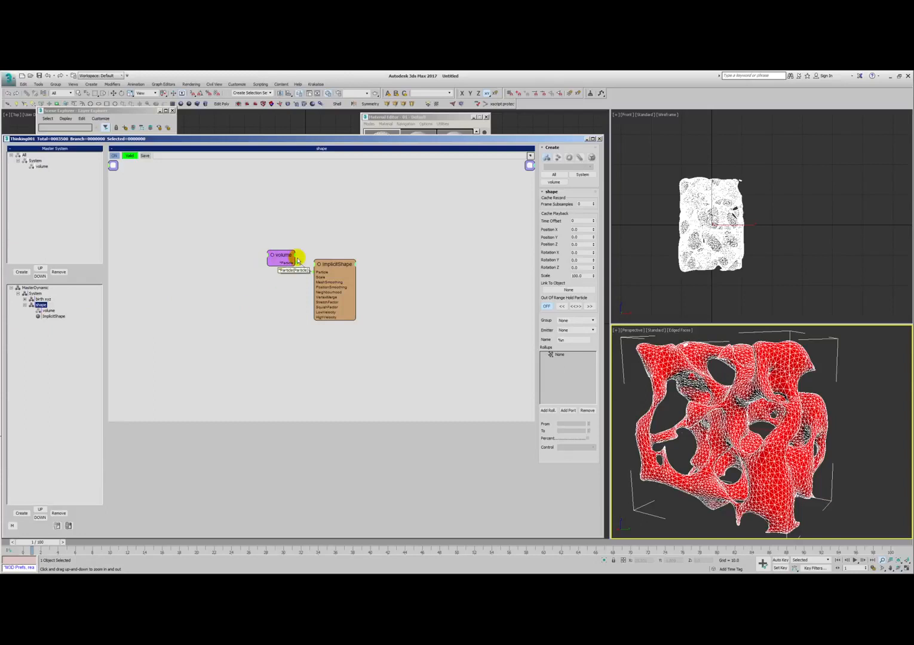
{"action": "left_click_drag", "start_coordinate": [281, 259], "coordinate": [278, 264]}
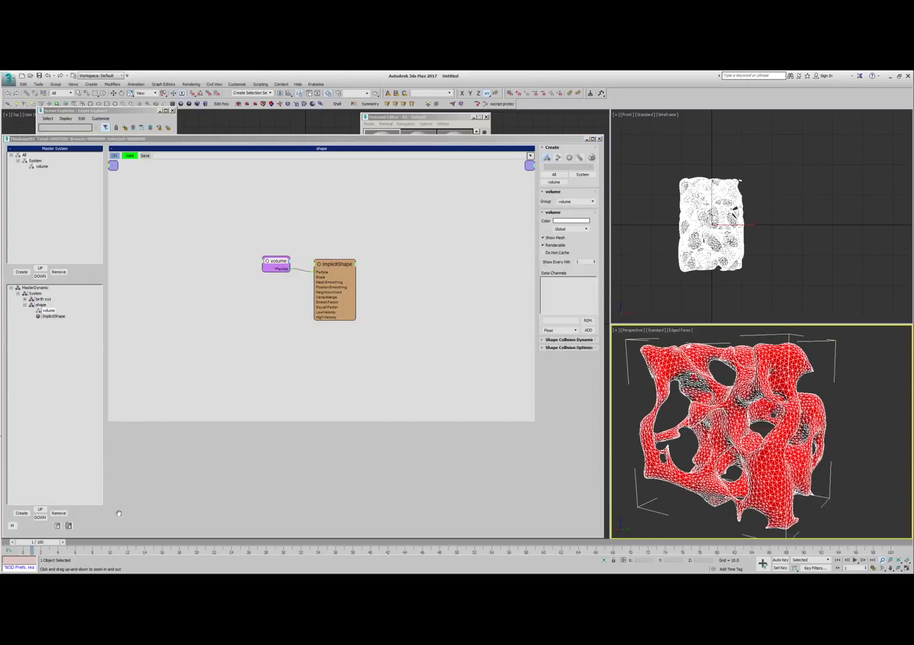
- Deselect the relaxed mesh and turn off edged faces in the perspective view
{"action": "key", "text": "ctrl+r"}
{"action": "left_click_drag", "start_coordinate": [738, 417], "coordinate": [732, 371]}
{"action": "left_click_drag", "start_coordinate": [745, 417], "coordinate": [691, 423]}
{"action": "right_click", "coordinate": [691, 424]}
{"action": "left_click", "coordinate": [404, 331]}
{"action": "left_click", "coordinate": [872, 437]}
{"action": "left_click", "coordinate": [438, 310]}
{"action": "key", "text": "F4"}
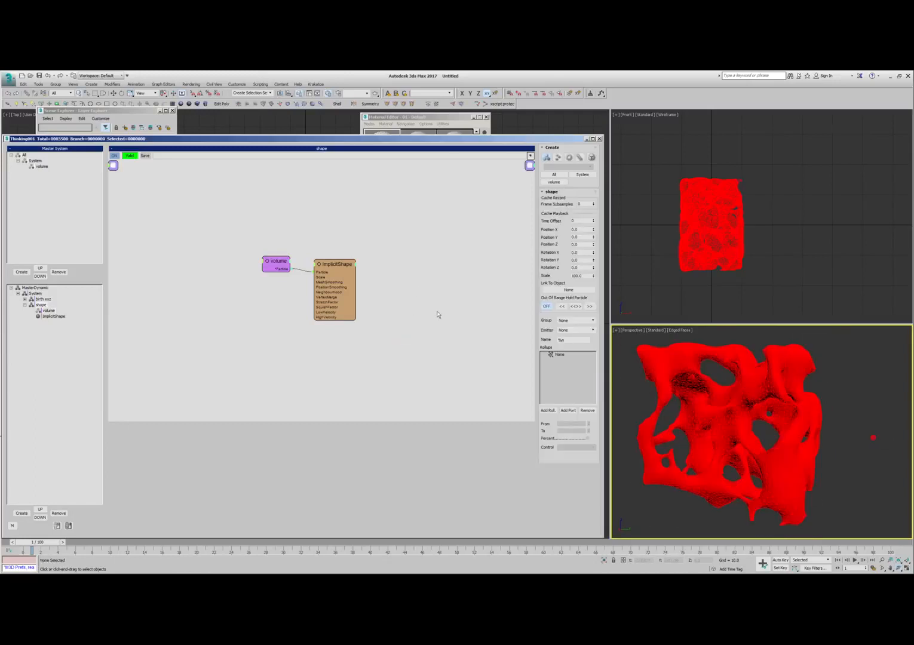
- Examine the ImplicitShape node's settings, the shaded mesh from another angle, and the MasterDynamic settings
{"action": "left_click_drag", "start_coordinate": [328, 261], "coordinate": [326, 262]}
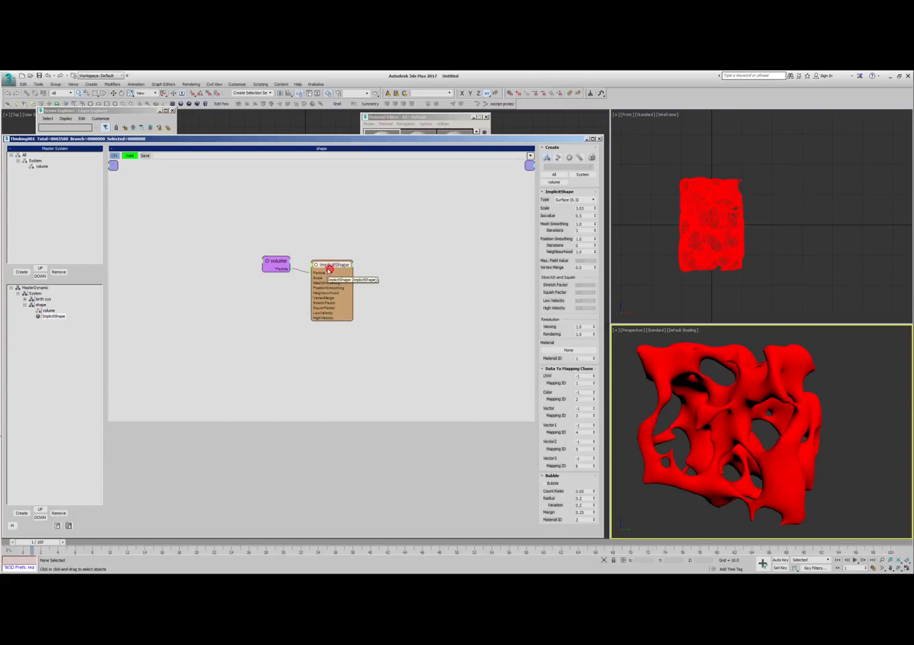
{"action": "middle_click_drag", "start_coordinate": [839, 418], "coordinate": [806, 371], "text": "alt"}
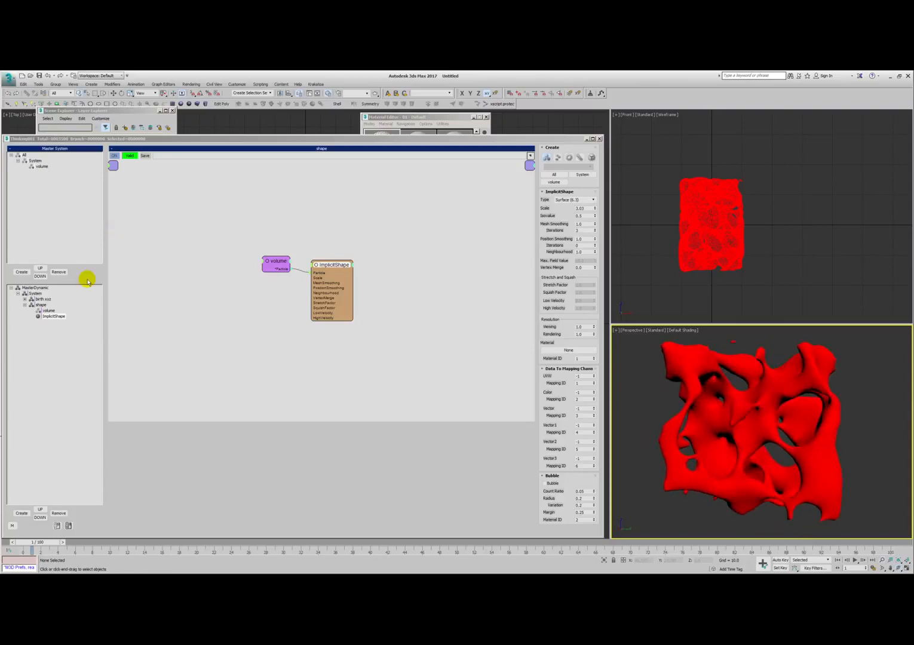
{"action": "left_click", "coordinate": [45, 288]}
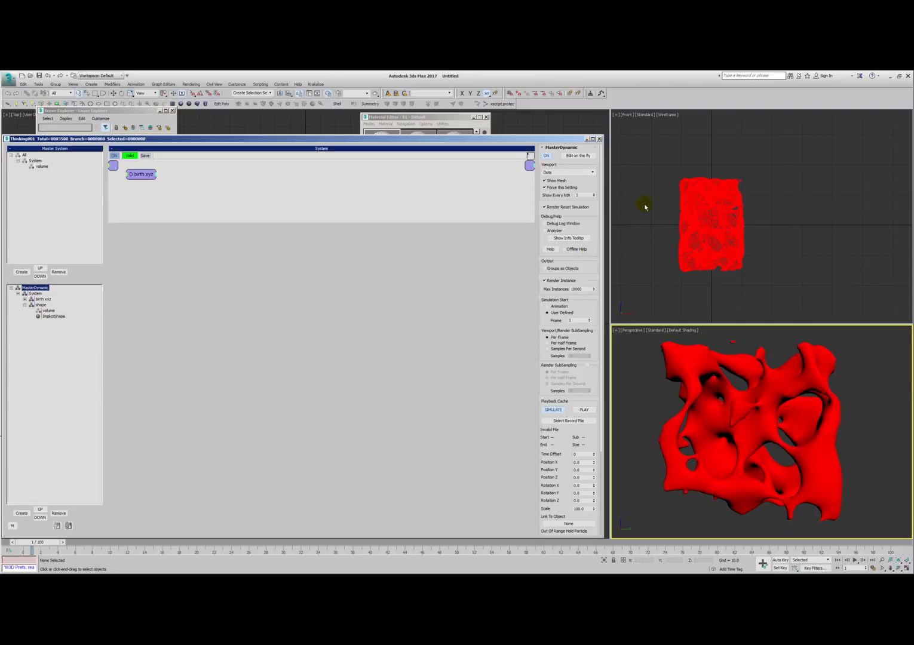
- Close the Layer Explorer and the Material Editor
{"action": "left_click", "coordinate": [135, 111]}
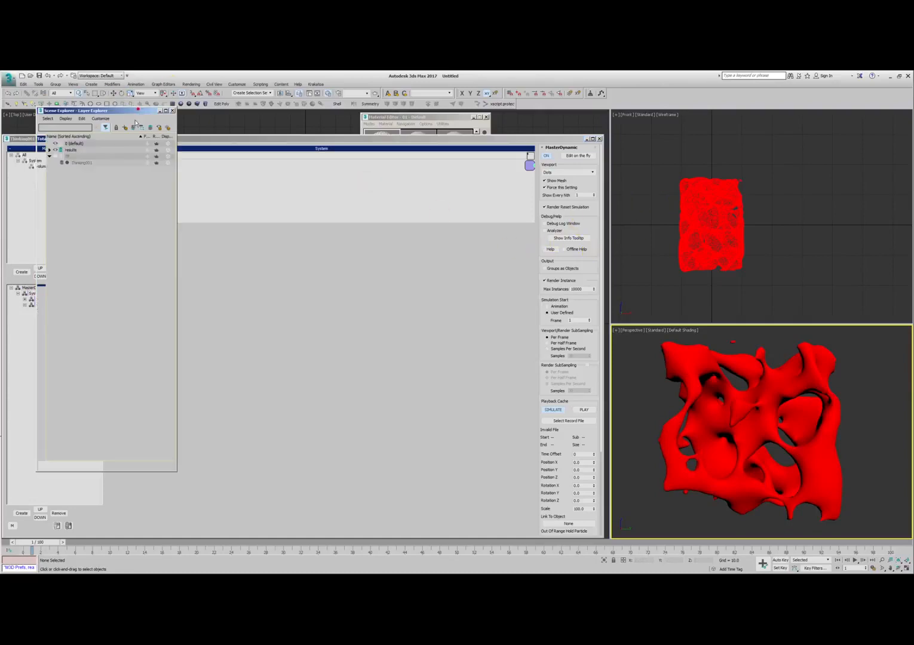
{"action": "left_click_drag", "start_coordinate": [141, 112], "coordinate": [253, 118]}
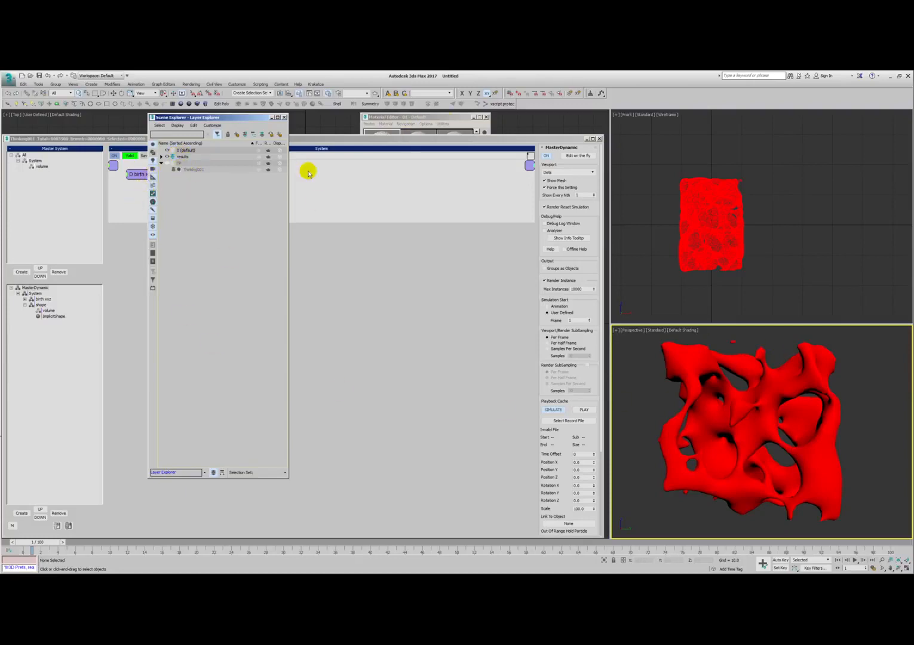
{"action": "left_click", "coordinate": [284, 117]}
{"action": "left_click", "coordinate": [455, 132]}
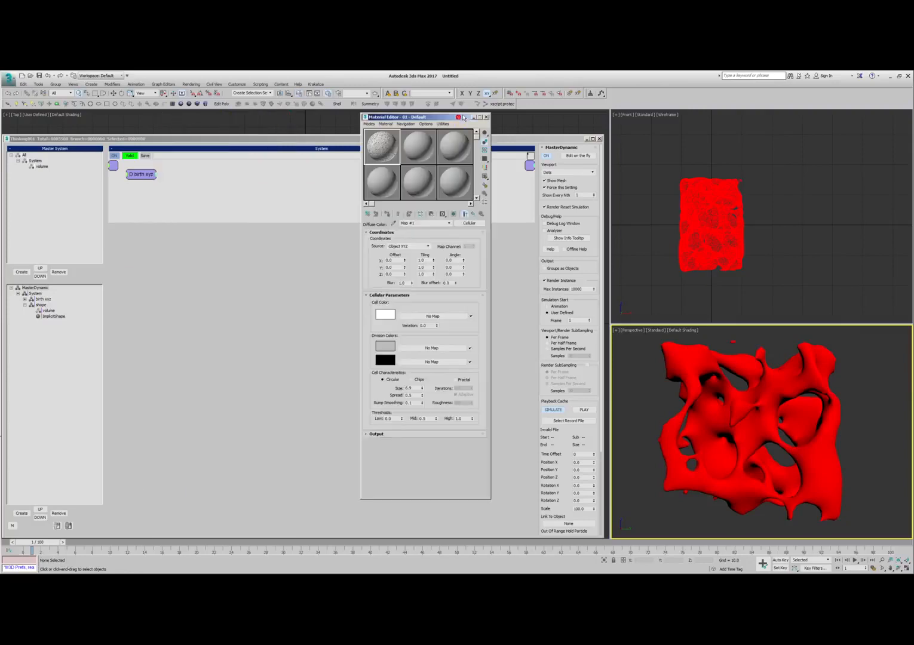
{"action": "left_click", "coordinate": [486, 117]}
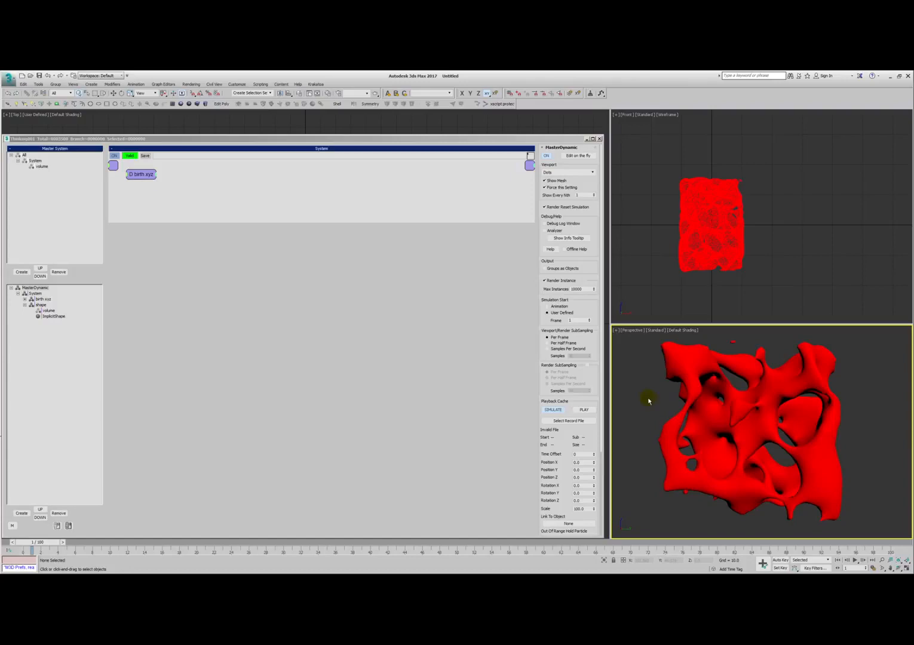